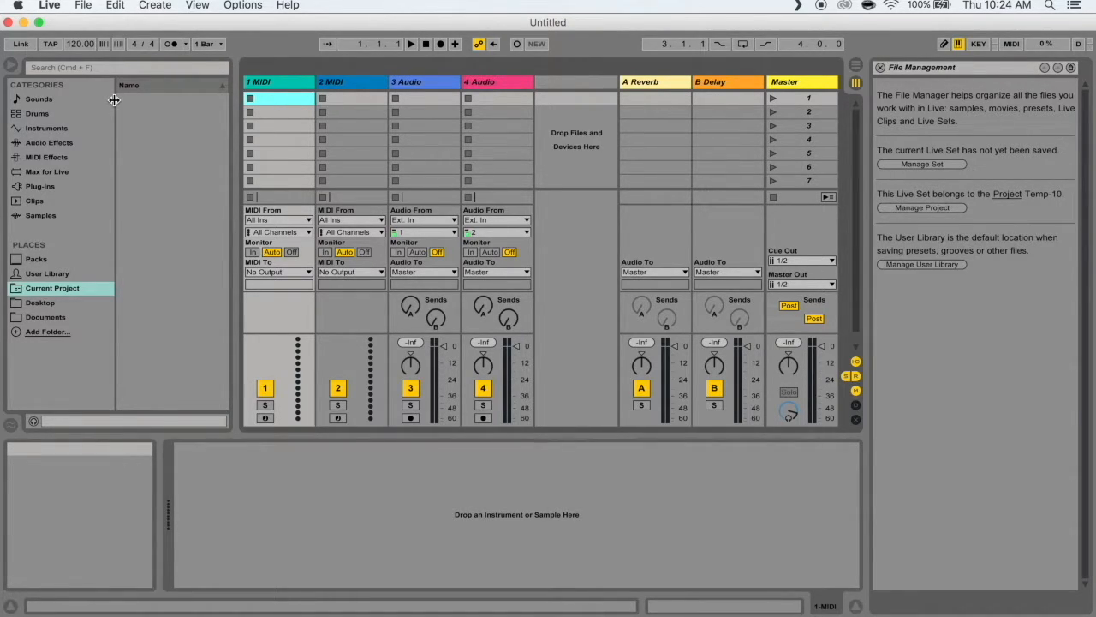
Widen the browser's category column, then look inside the Brass and Percussive folders of the Sounds category
{"action": "mouse_move", "coordinate": [114, 100]}
{"action": "left_mouse_down"}
{"action": "mouse_move", "coordinate": [158, 103]}
{"action": "mouse_move", "coordinate": [107, 107]}
{"action": "mouse_move", "coordinate": [144, 104]}
{"action": "mouse_move", "coordinate": [127, 105]}
{"action": "left_mouse_up"}
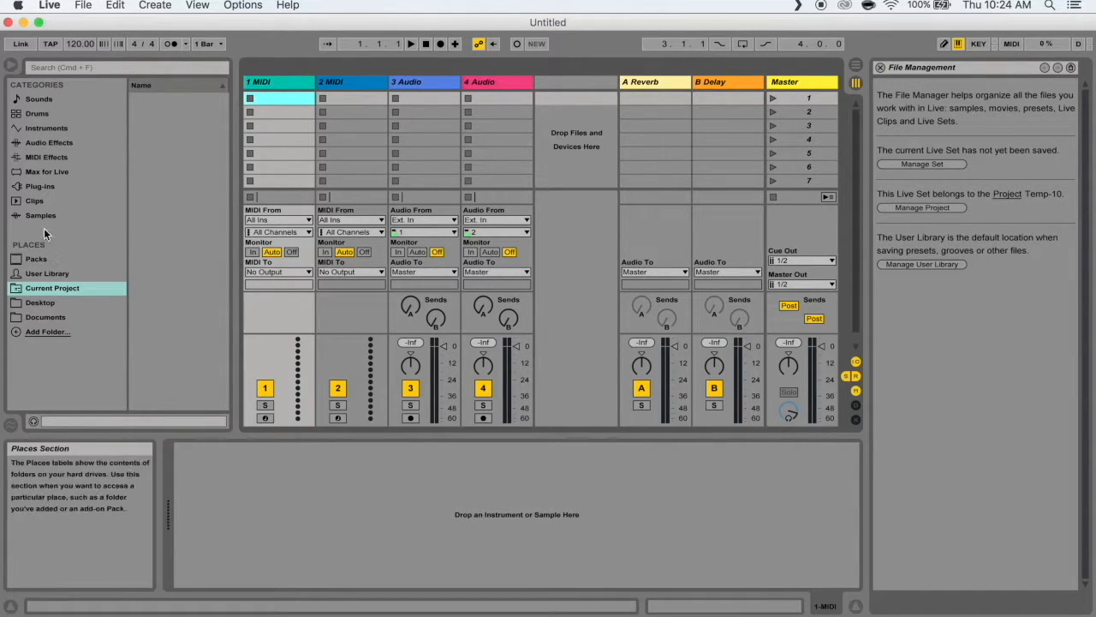
{"action": "left_click", "coordinate": [50, 99]}
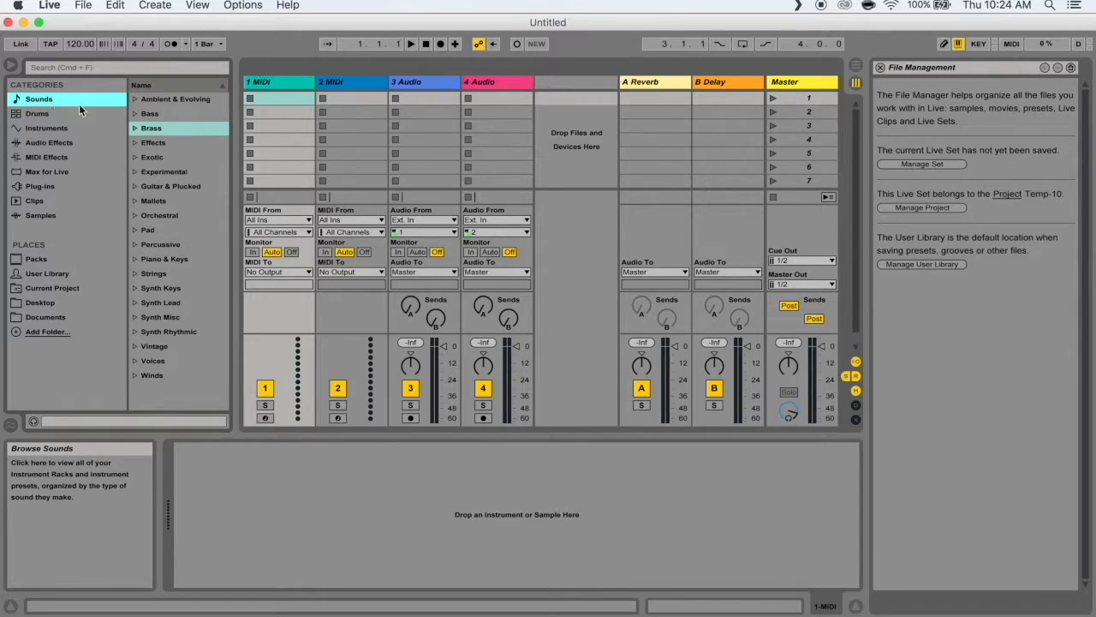
{"action": "left_click", "coordinate": [64, 114]}
{"action": "left_click", "coordinate": [62, 100]}
{"action": "left_click", "coordinate": [134, 129]}
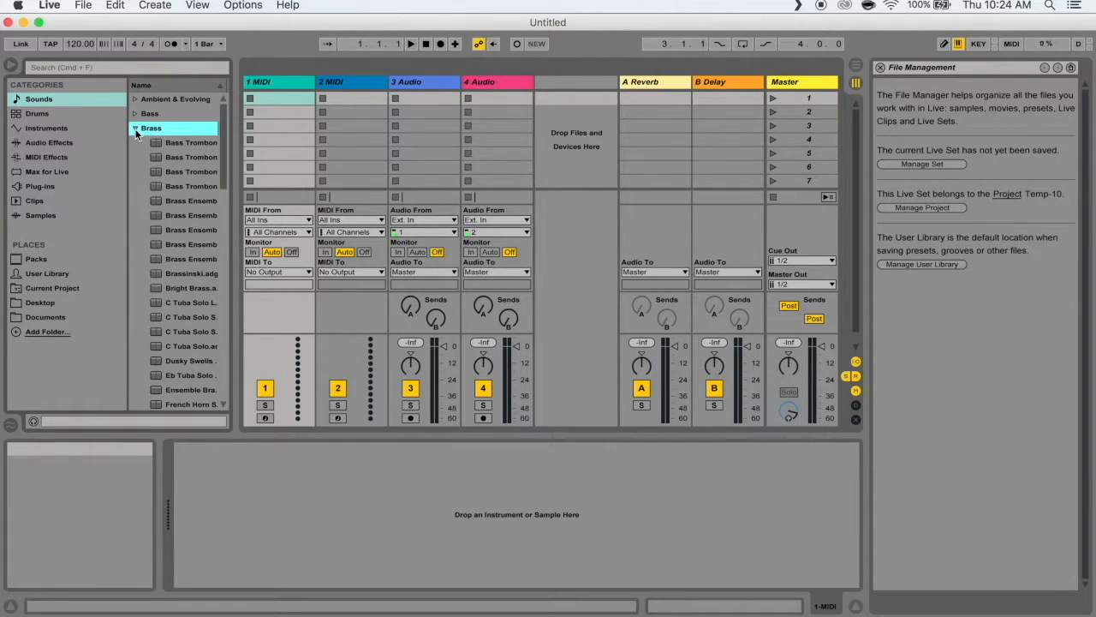
{"action": "left_click", "coordinate": [134, 129]}
{"action": "left_click", "coordinate": [135, 244]}
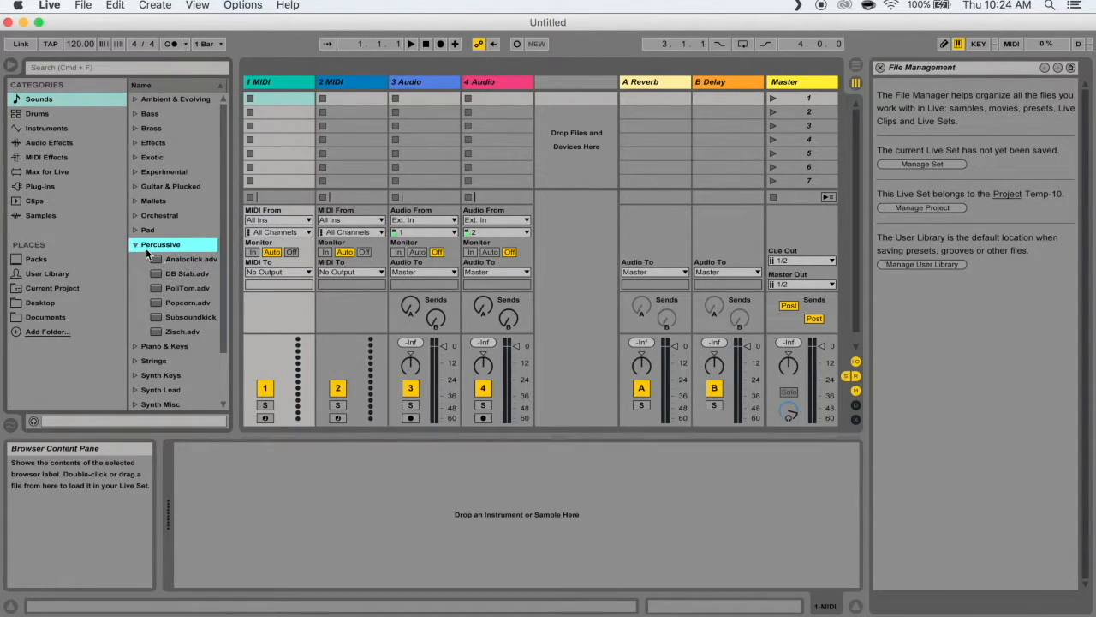
{"action": "left_click", "coordinate": [135, 244]}
Try loading drum kits such as 2020 Vision Beatbox from the Drums category onto the first MIDI track, undoing each load
{"action": "left_click", "coordinate": [31, 114]}
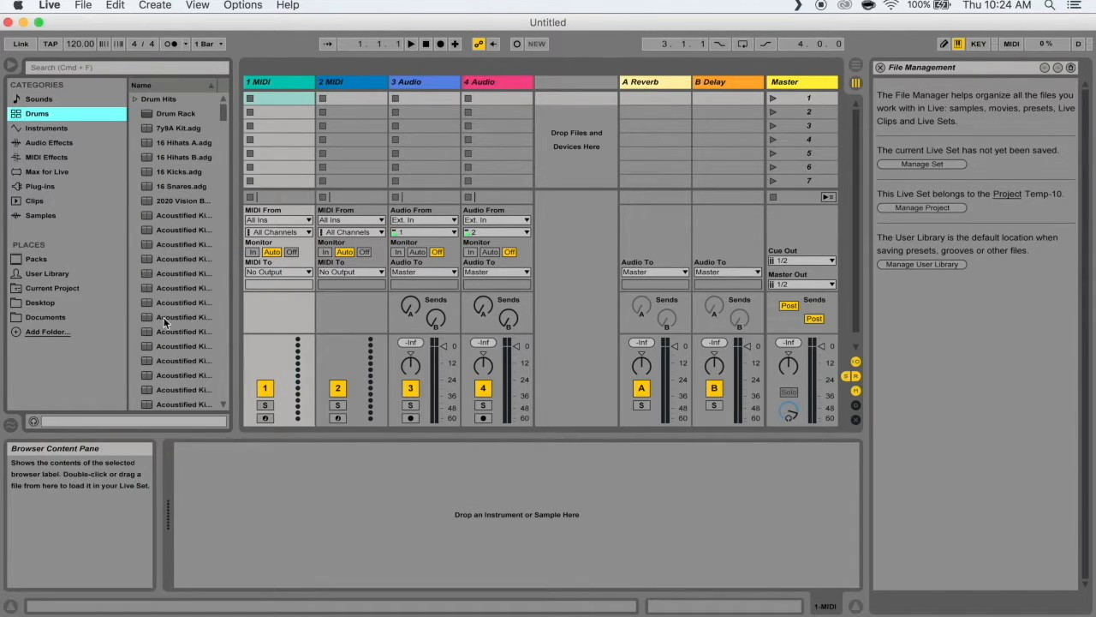
{"action": "double_click", "coordinate": [167, 202]}
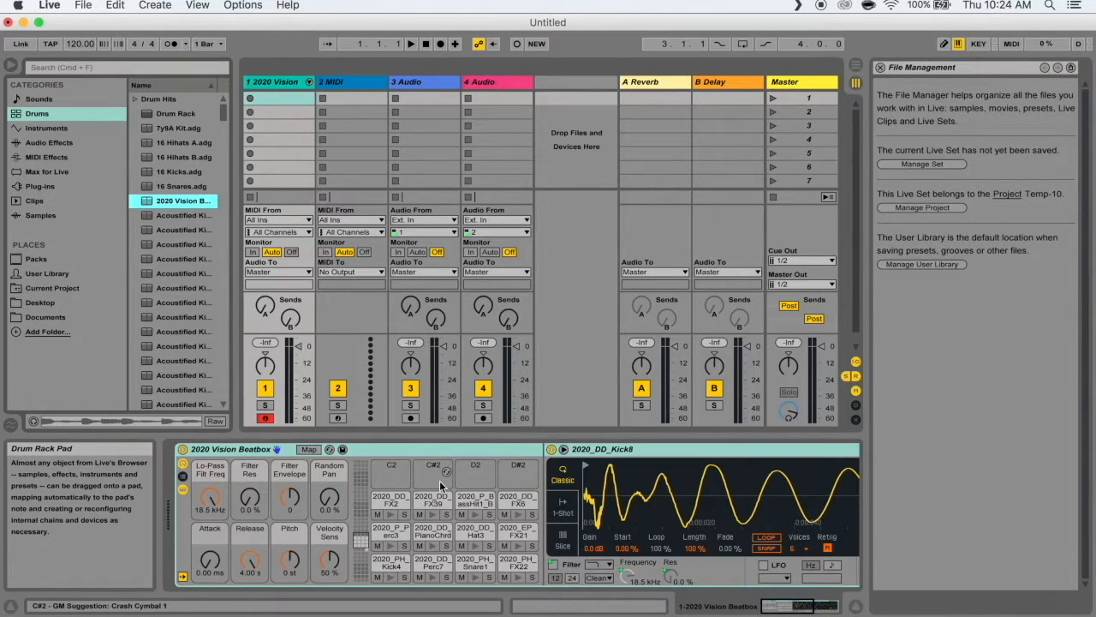
{"action": "key", "text": "super+z"}
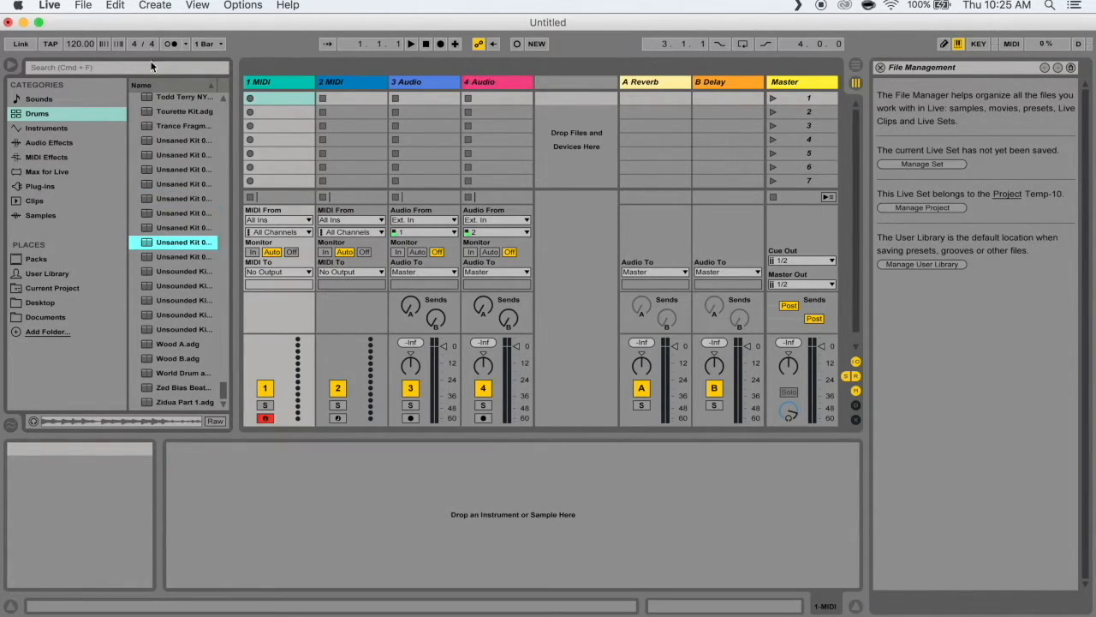
{"action": "double_click", "coordinate": [163, 184]}
{"action": "key", "text": "super+z"}
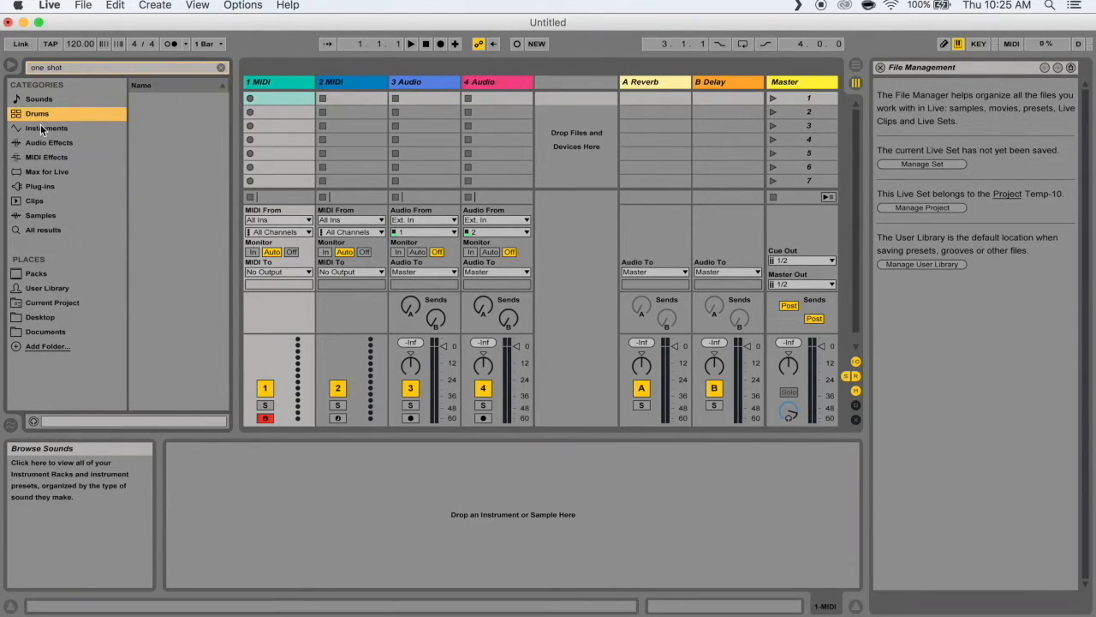
Search the browser for "one shot" and check the Instruments, Audio Effects, MIDI Effects and Max for Live categories
{"action": "left_click", "coordinate": [41, 128]}
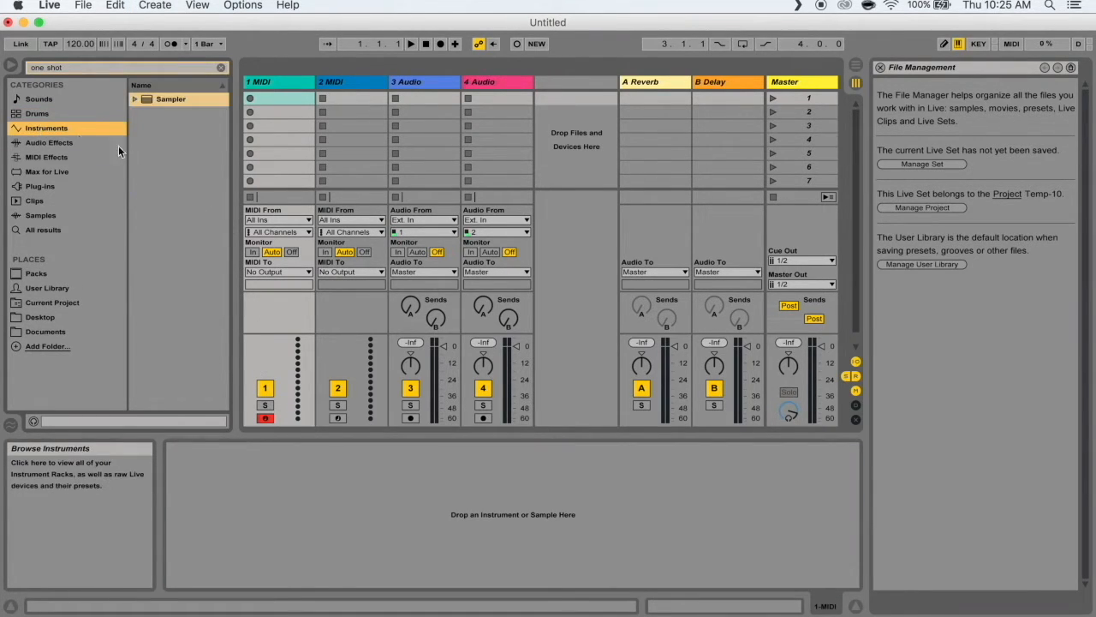
{"action": "left_click", "coordinate": [66, 141]}
{"action": "left_click", "coordinate": [54, 158]}
{"action": "left_click", "coordinate": [58, 171]}
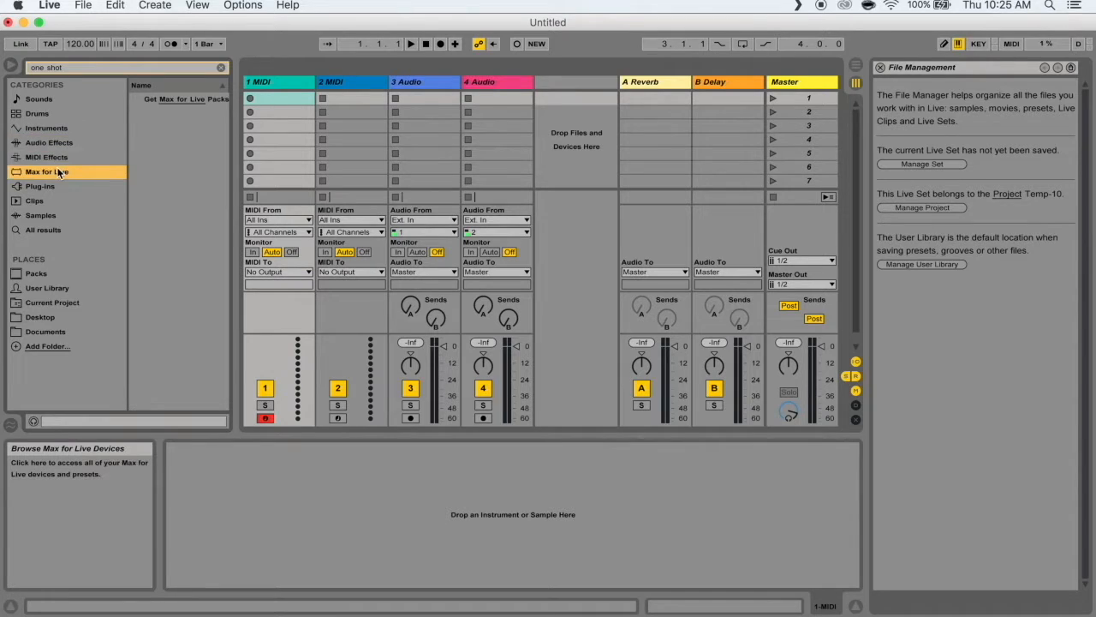
Clear the browser search and view the contents of Plug-ins, Clips, Samples and Max for Live
{"action": "left_click", "coordinate": [221, 67]}
{"action": "left_click", "coordinate": [39, 186]}
{"action": "left_click", "coordinate": [41, 202]}
{"action": "left_click", "coordinate": [44, 212]}
{"action": "left_click", "coordinate": [46, 173]}
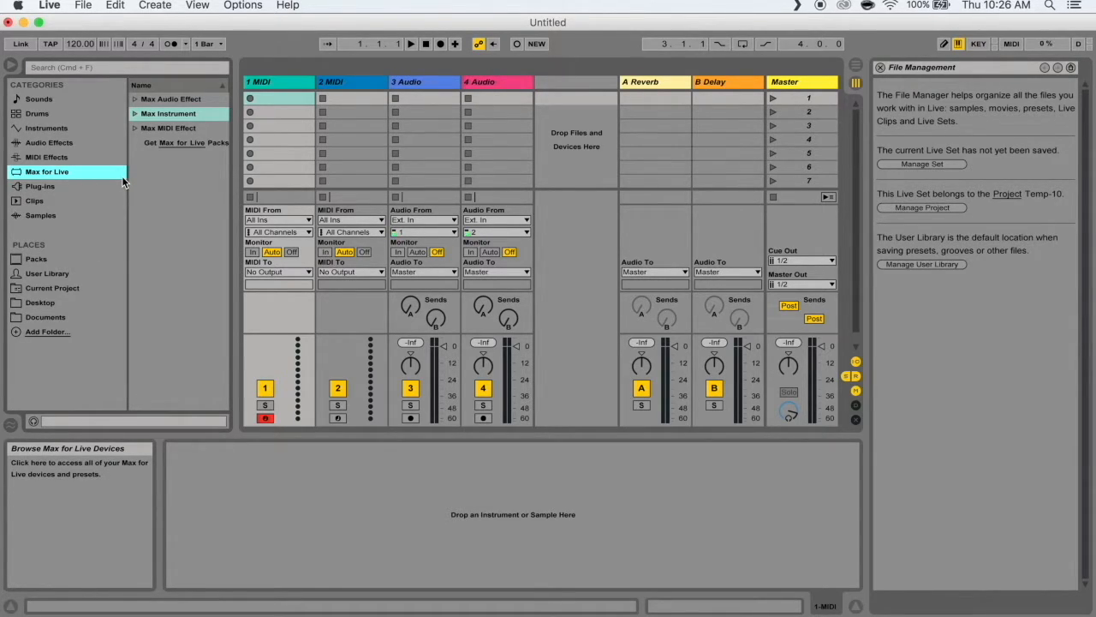
View the Packs, User Library and Current Project places, and look inside the Grand Piano pack
{"action": "left_click", "coordinate": [43, 259]}
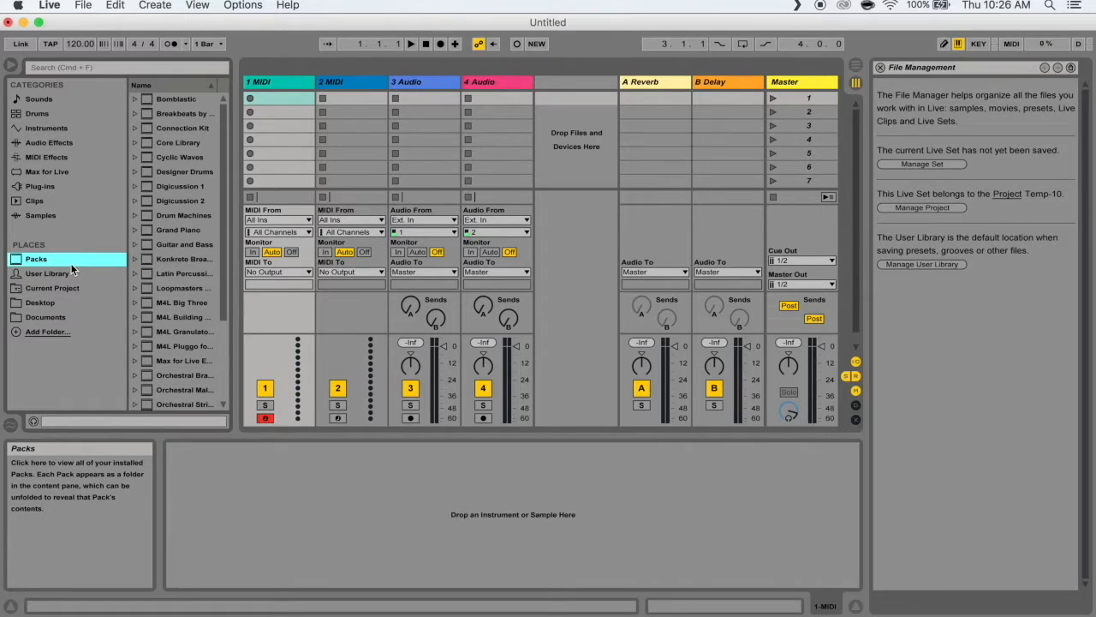
{"action": "left_click", "coordinate": [47, 274]}
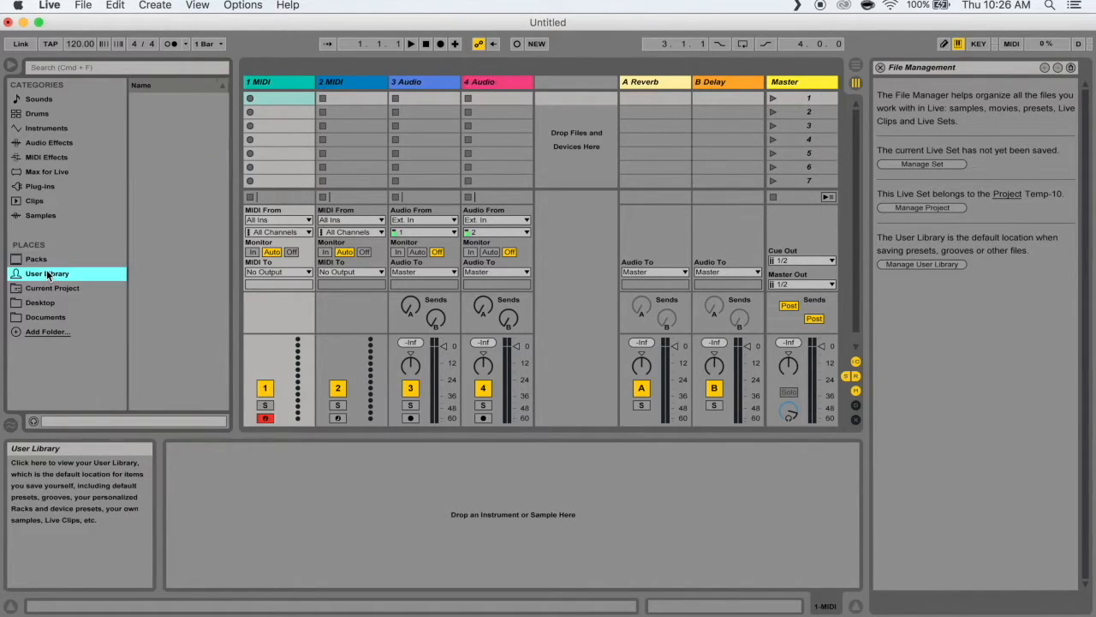
{"action": "left_click", "coordinate": [47, 288]}
{"action": "left_click", "coordinate": [45, 258]}
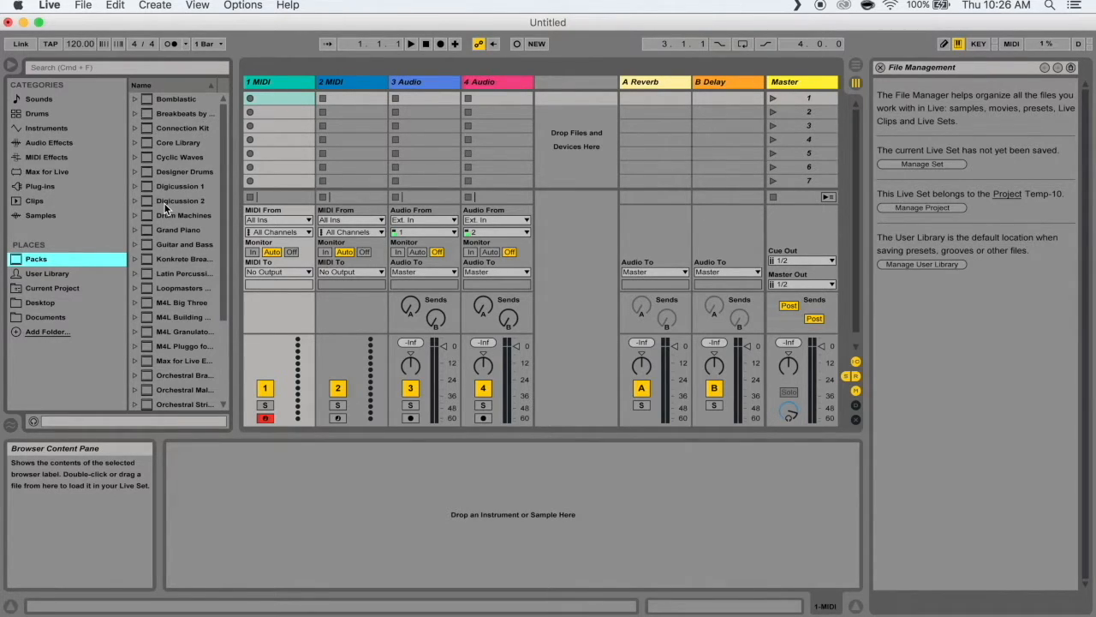
{"action": "left_click", "coordinate": [139, 232]}
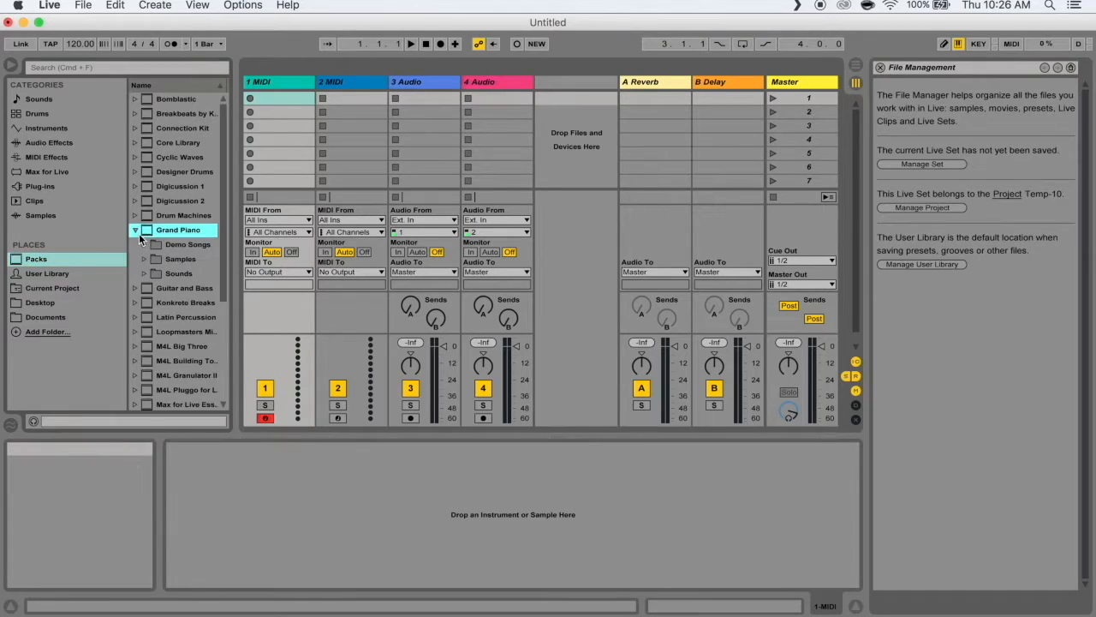
{"action": "left_click", "coordinate": [136, 229]}
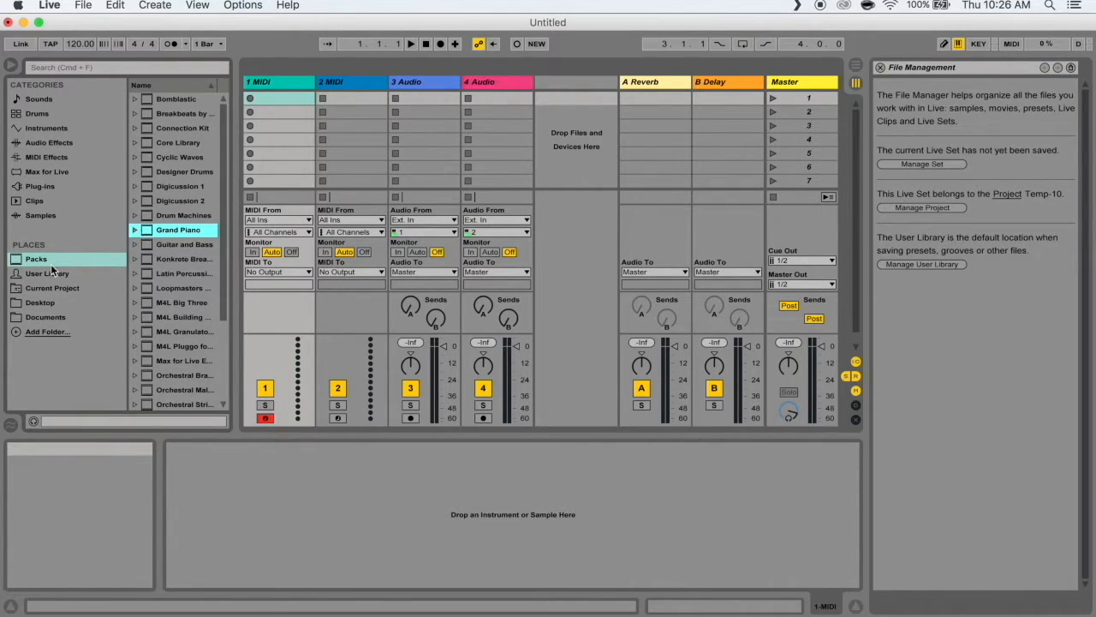
Examine the Audio Effects and Instruments subfolders of Presets in the User Library
{"action": "left_click", "coordinate": [41, 273]}
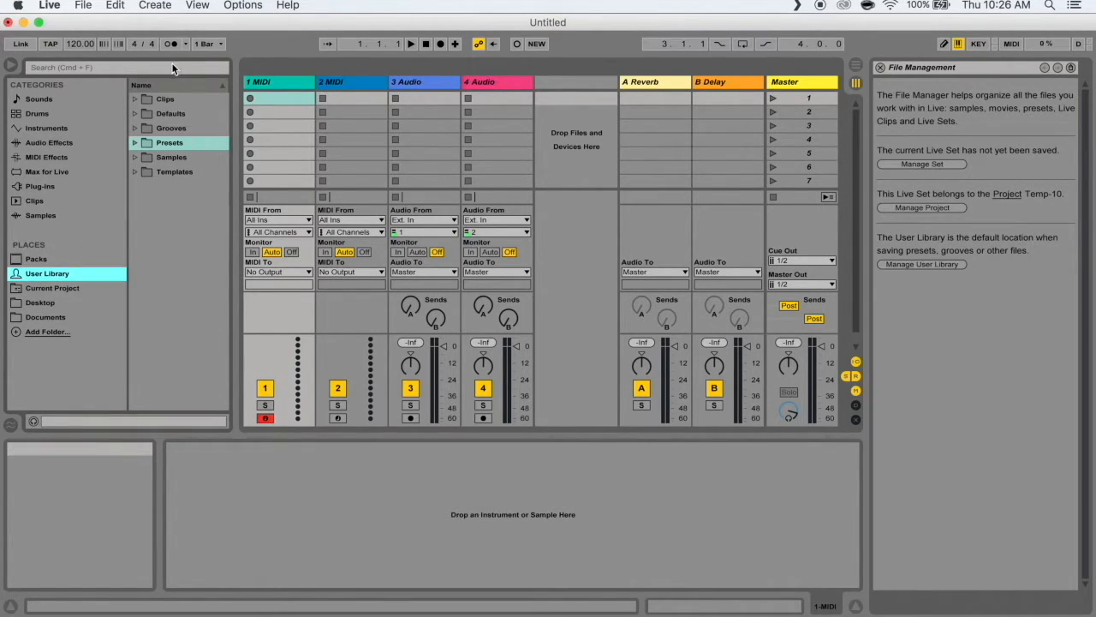
{"action": "left_click", "coordinate": [134, 143]}
{"action": "left_click", "coordinate": [144, 157]}
{"action": "left_click", "coordinate": [144, 157]}
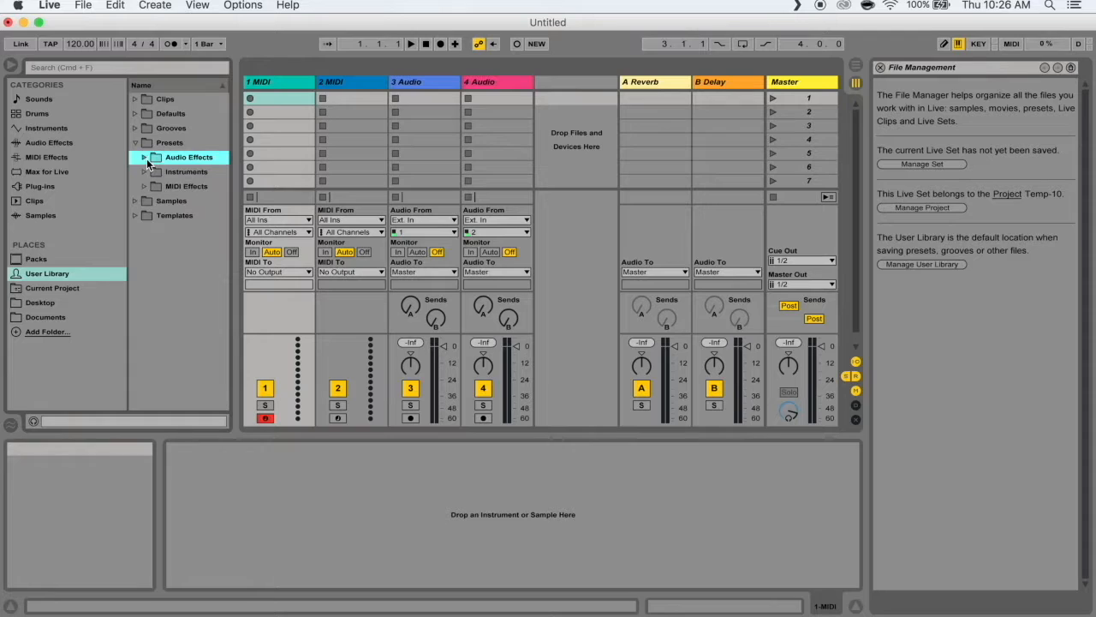
{"action": "left_click", "coordinate": [146, 174]}
{"action": "left_click", "coordinate": [135, 144]}
Show the Current Project place and open the recent Live Set "another name" from the test project
{"action": "left_click", "coordinate": [55, 288]}
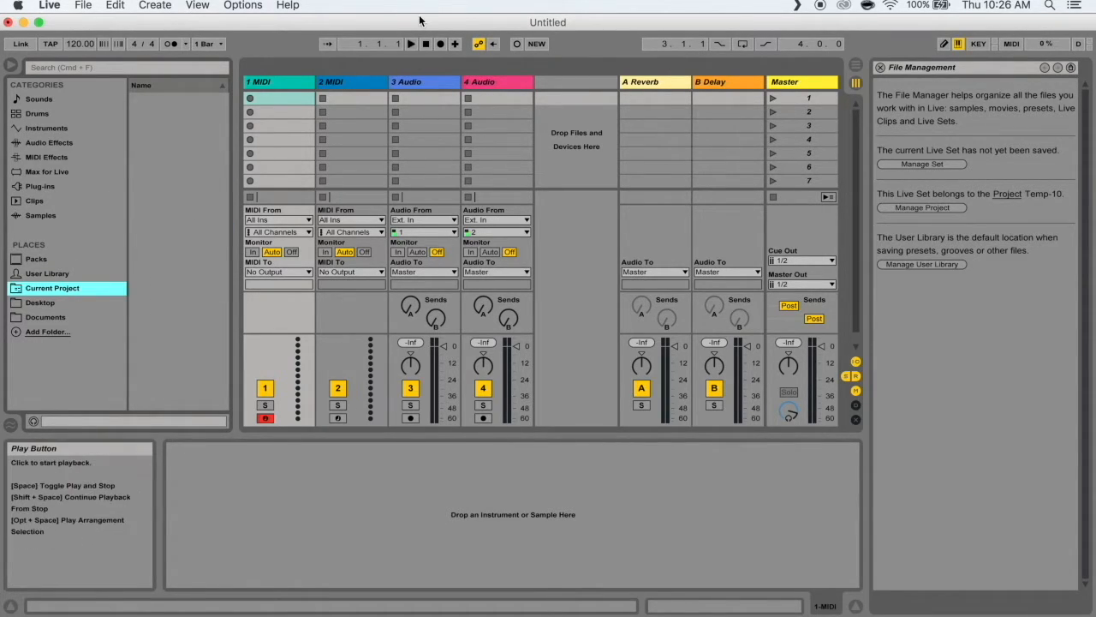
{"action": "left_click", "coordinate": [83, 5]}
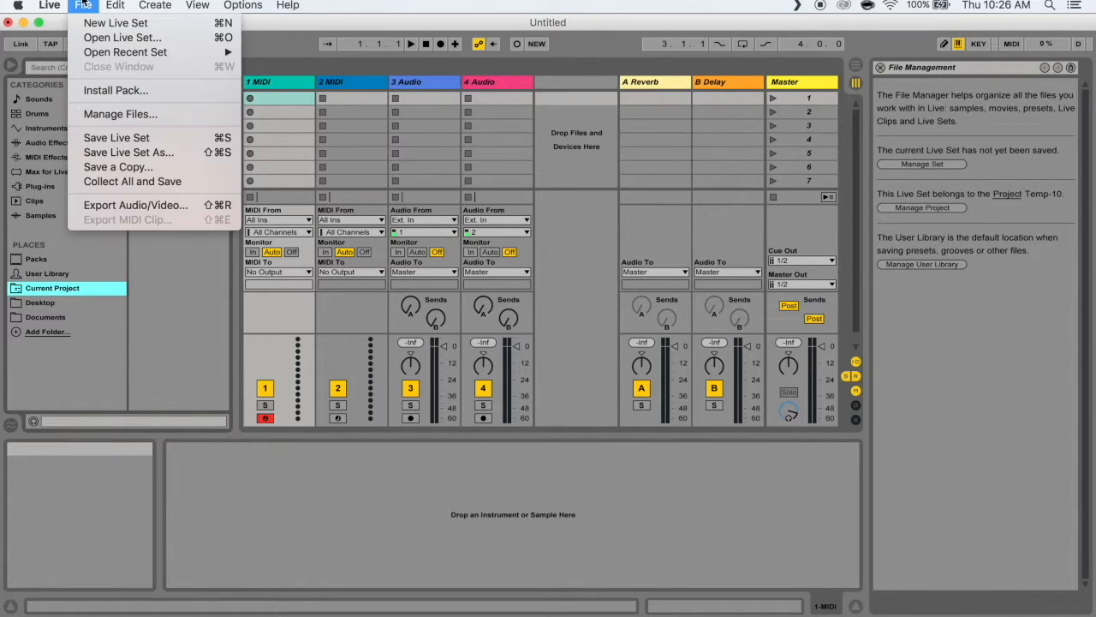
{"action": "mouse_move", "coordinate": [130, 52]}
{"action": "left_click", "coordinate": [283, 66]}
{"action": "left_click", "coordinate": [440, 368]}
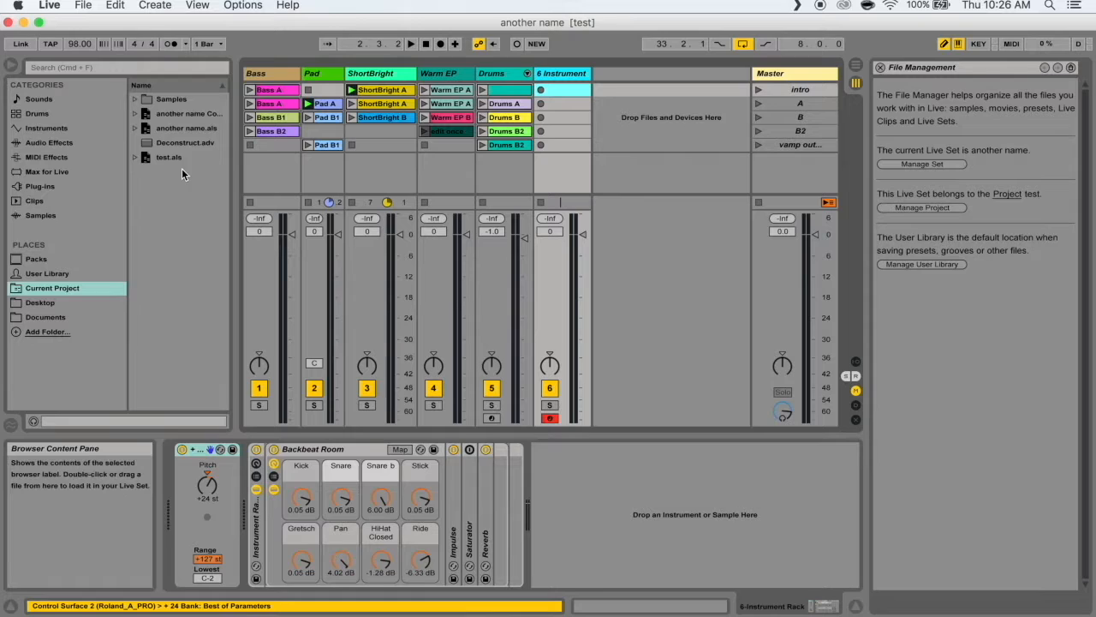
Examine the Live Sets stored in the current project and expand its Samples folder
{"action": "left_click", "coordinate": [161, 159]}
{"action": "left_click", "coordinate": [183, 113]}
{"action": "left_click", "coordinate": [183, 128]}
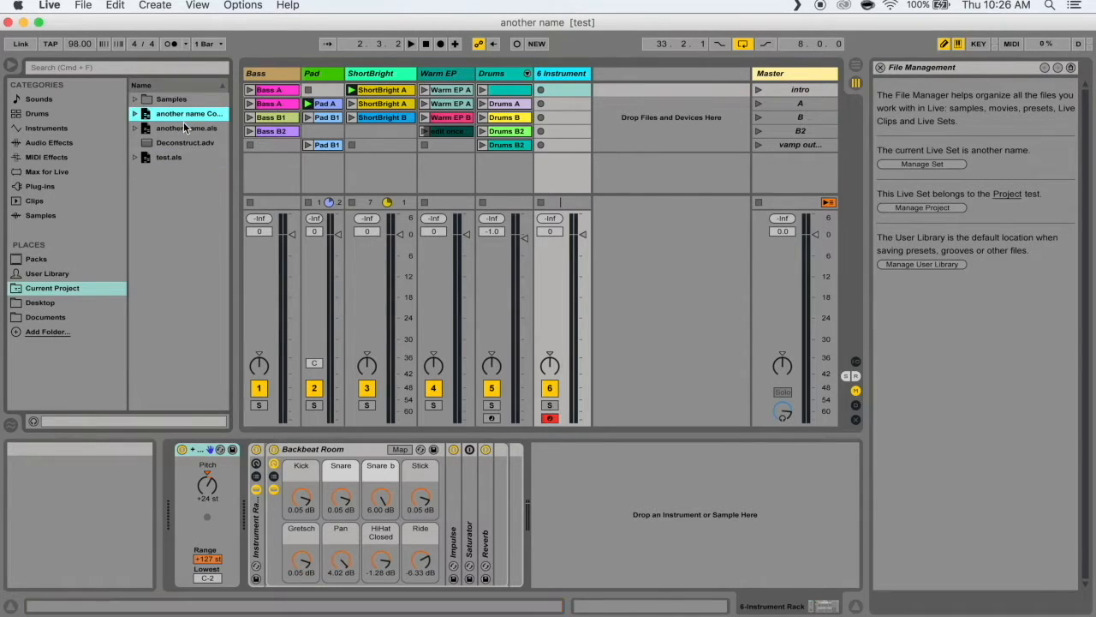
{"action": "left_click", "coordinate": [137, 99]}
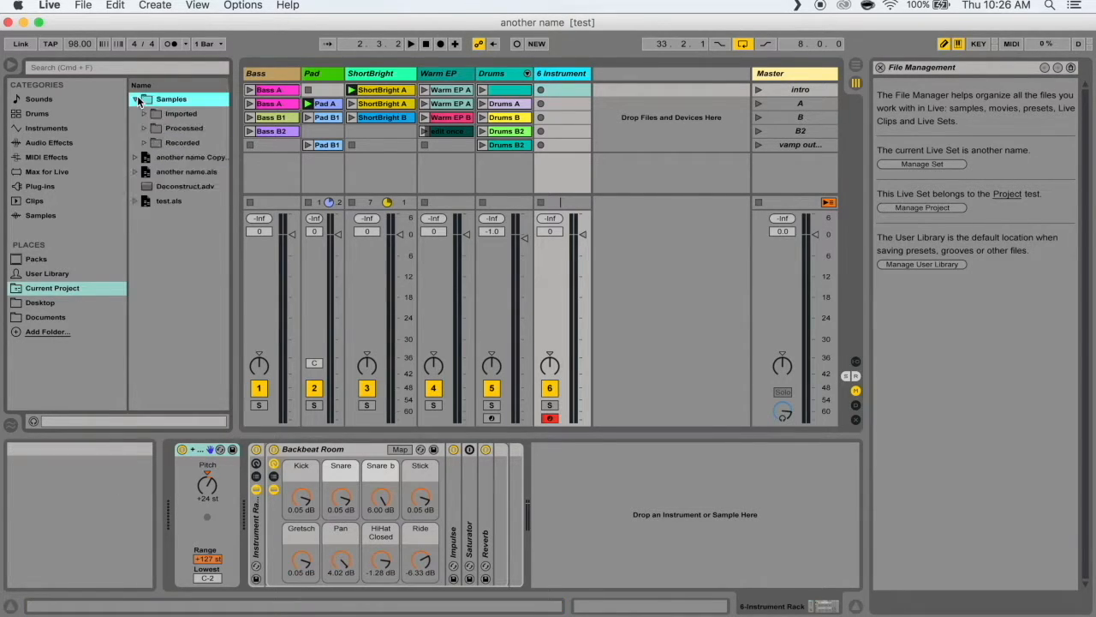
View the Desktop and Documents places, and open the folder chooser for adding a place without adding one
{"action": "left_click", "coordinate": [40, 303]}
{"action": "left_click", "coordinate": [56, 317]}
{"action": "left_click", "coordinate": [54, 302]}
{"action": "left_click", "coordinate": [57, 318]}
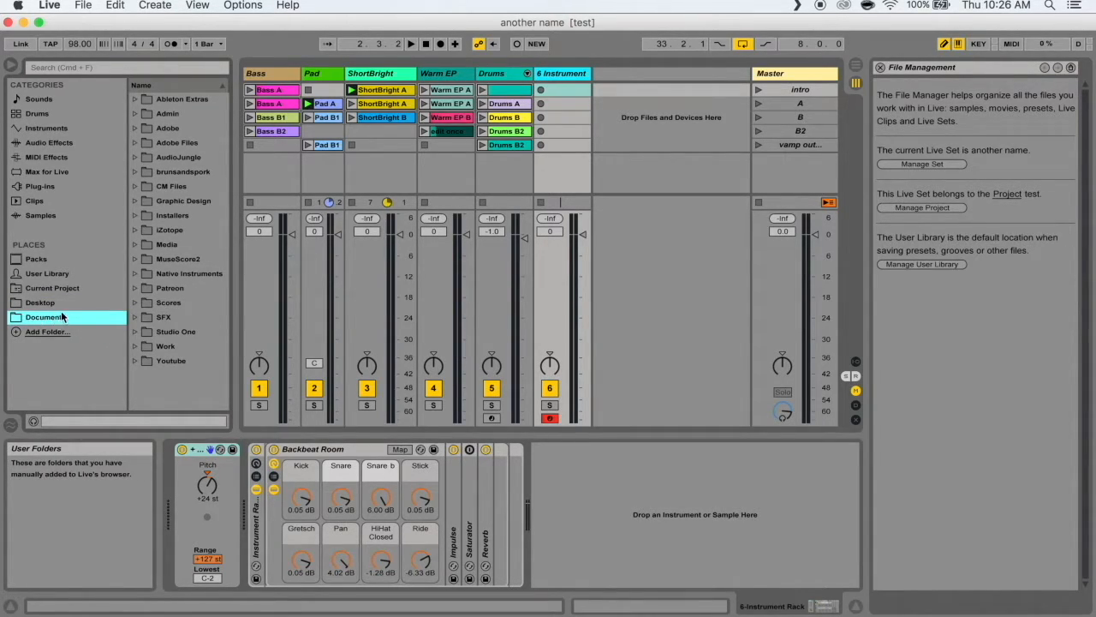
{"action": "left_click", "coordinate": [60, 304]}
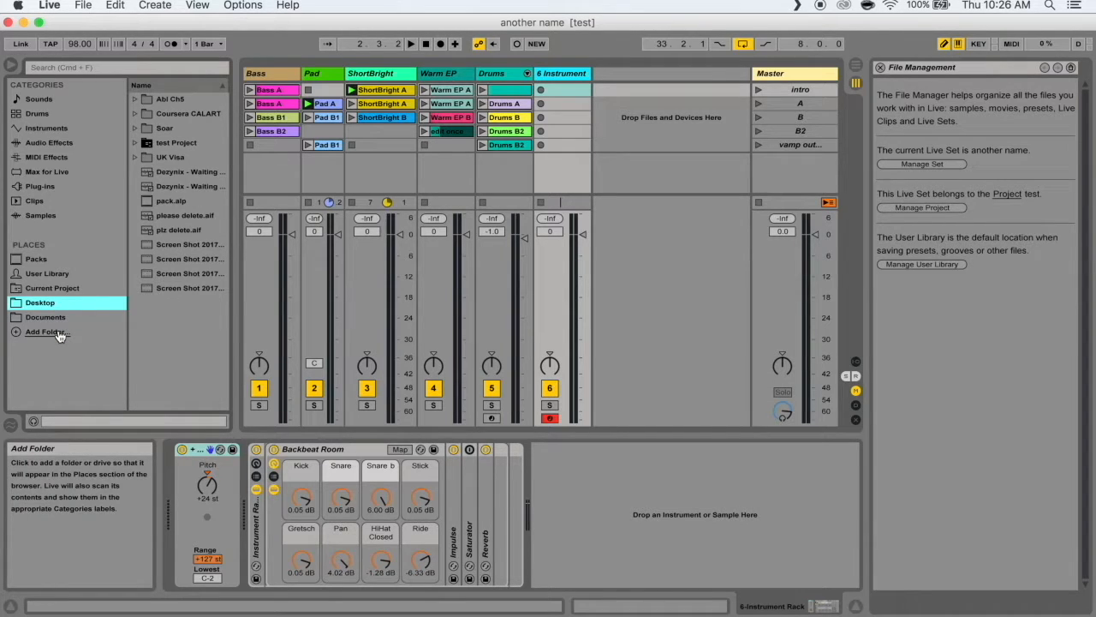
{"action": "left_click", "coordinate": [60, 333]}
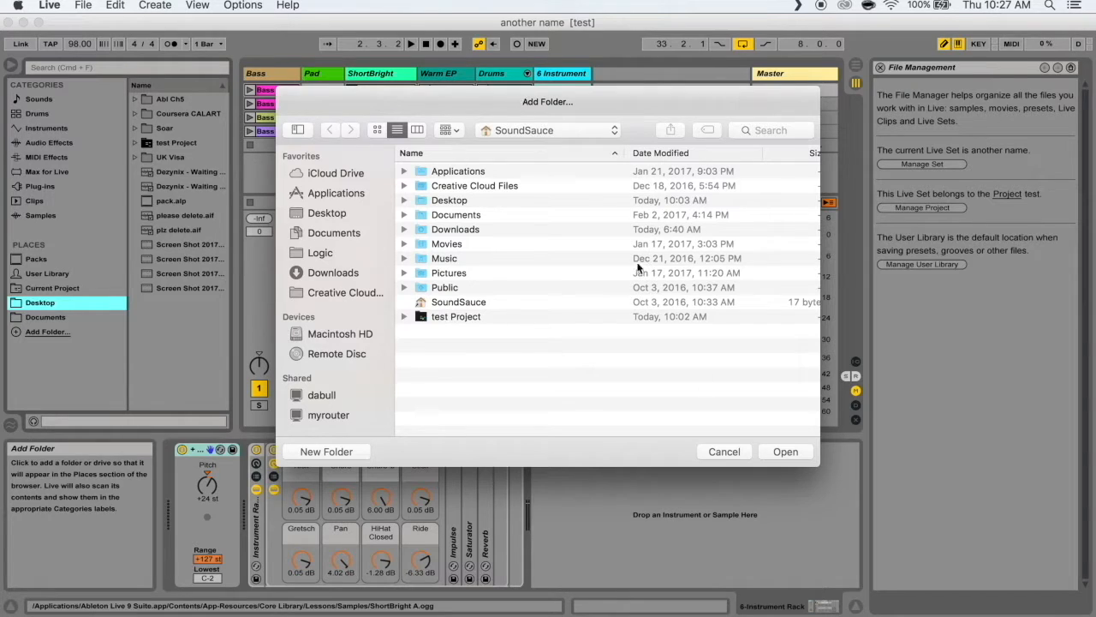
{"action": "left_click", "coordinate": [734, 452]}
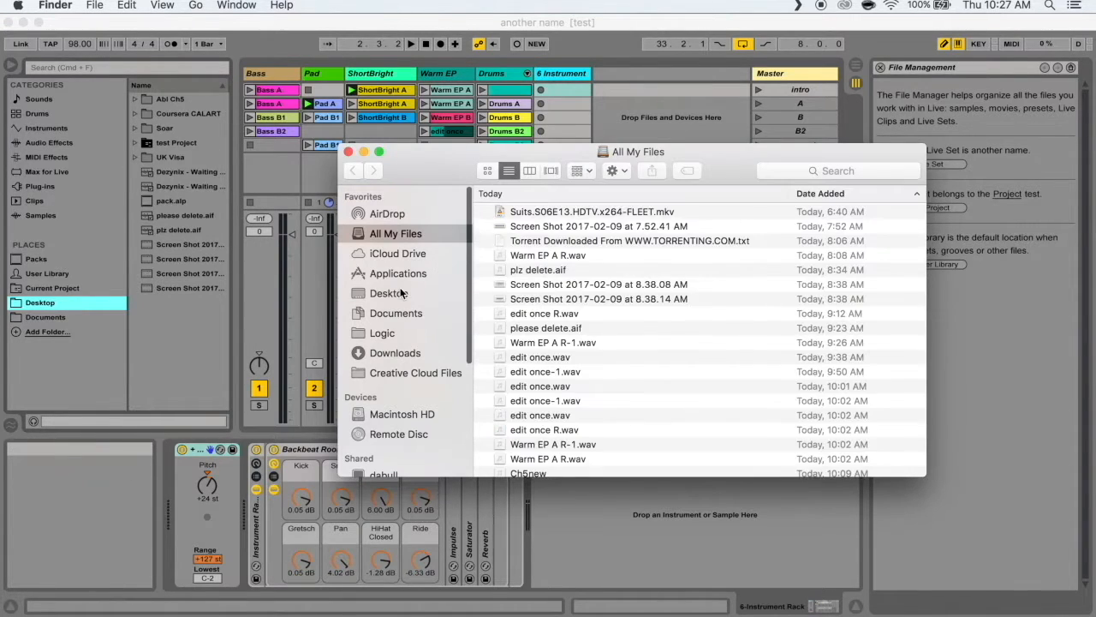
View the Desktop folder's contents in Finder and close its window
{"action": "left_click", "coordinate": [389, 292]}
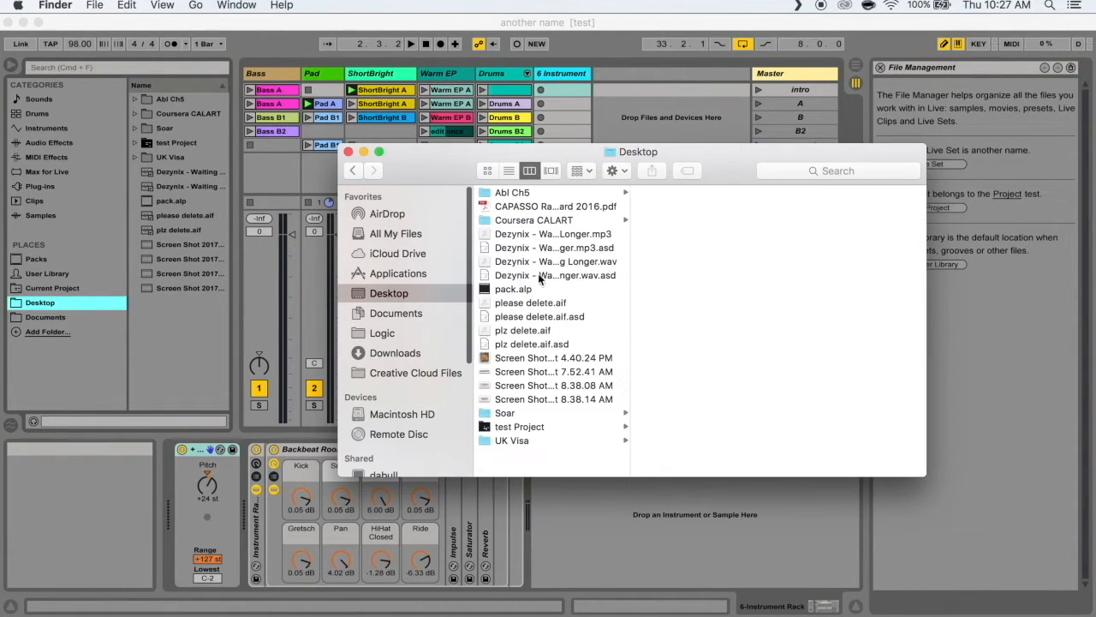
{"action": "left_click_drag", "start_coordinate": [524, 222], "coordinate": [614, 200]}
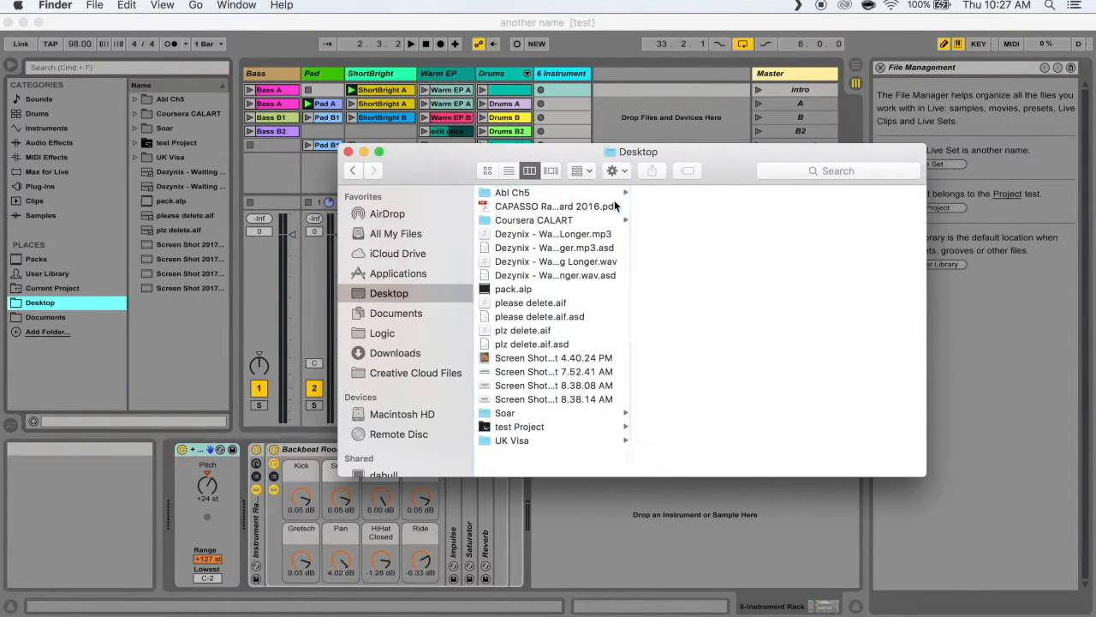
{"action": "left_click", "coordinate": [348, 151]}
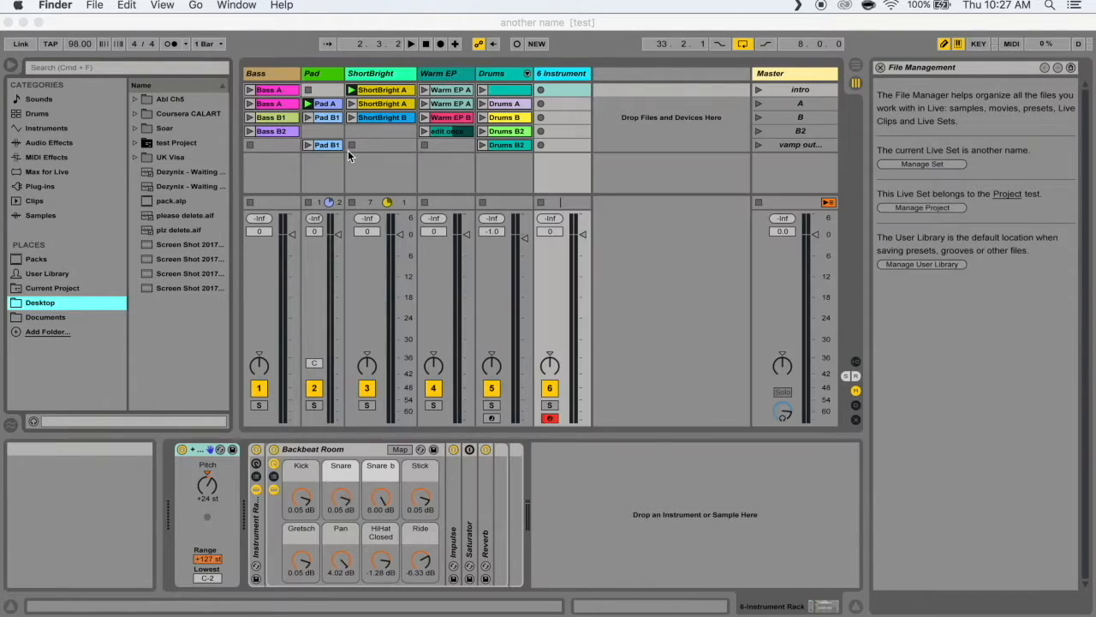
Try the browser search with random text such as "adsf", clearing it between attempts
{"action": "left_click", "coordinate": [159, 65]}
{"action": "left_click", "coordinate": [126, 67]}
{"action": "type", "text": "adsf"}
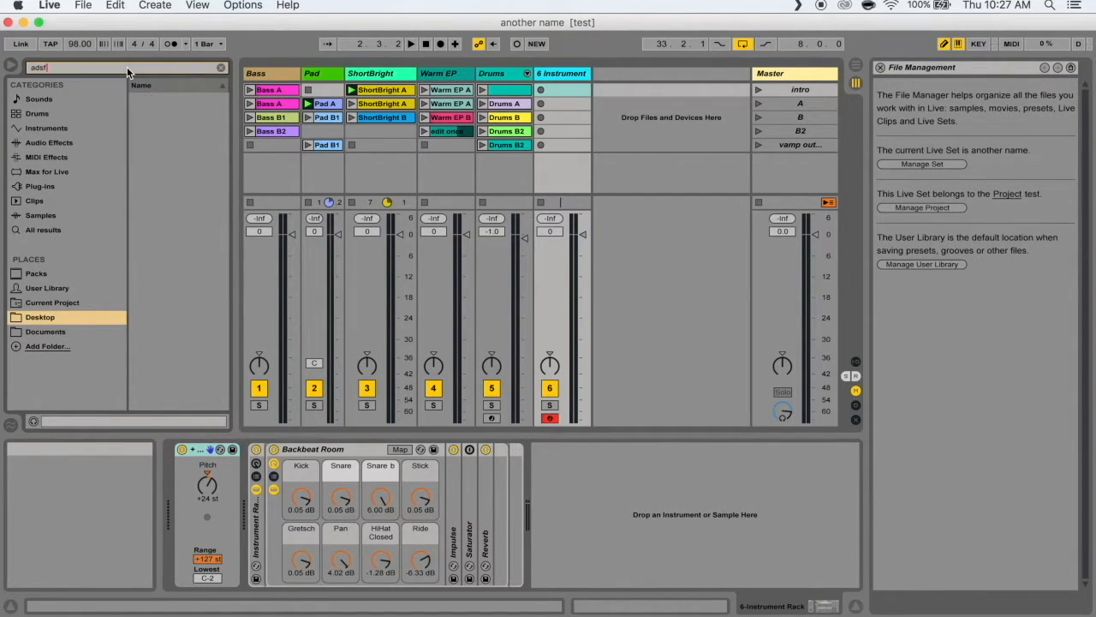
{"action": "key", "text": "BackSpace"}
{"action": "key", "text": "BackSpace"}
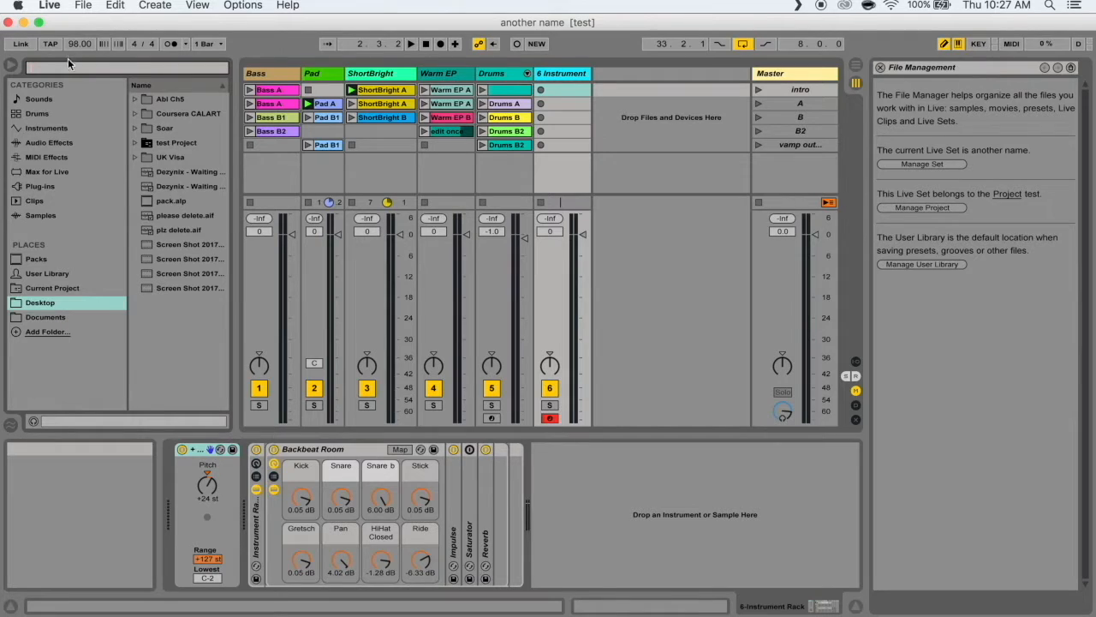
{"action": "type", "text": "adfjlaksdj"}
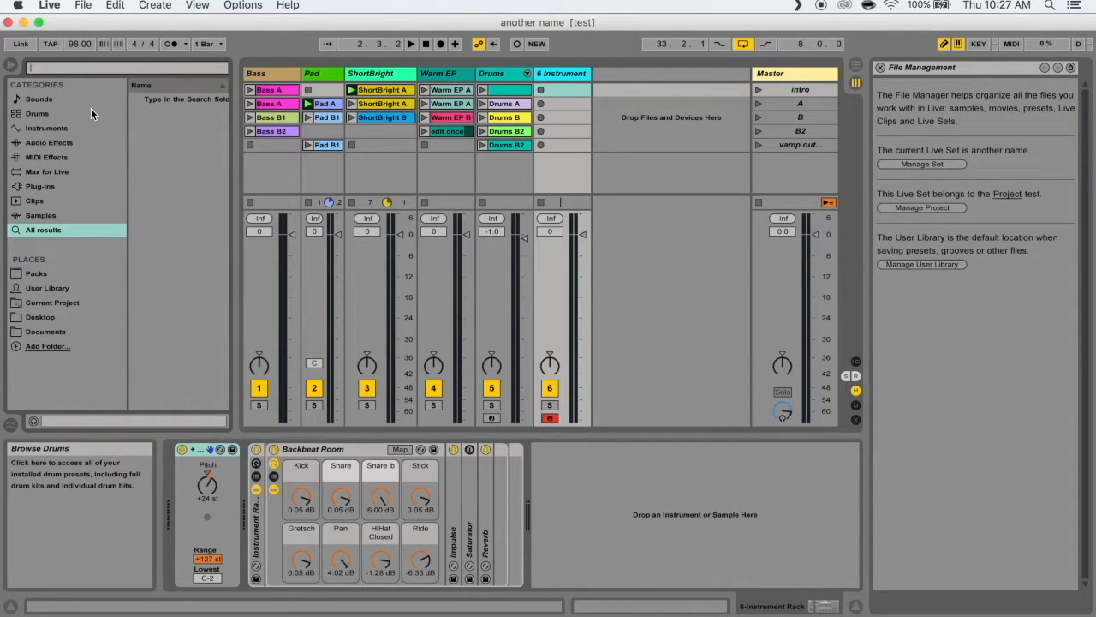
{"action": "type", "text": "f"}
Search the browser for "drum" and limit the results to the Drums category
{"action": "key", "text": "super+a"}
{"action": "key", "text": "BackSpace"}
{"action": "type", "text": "drum"}
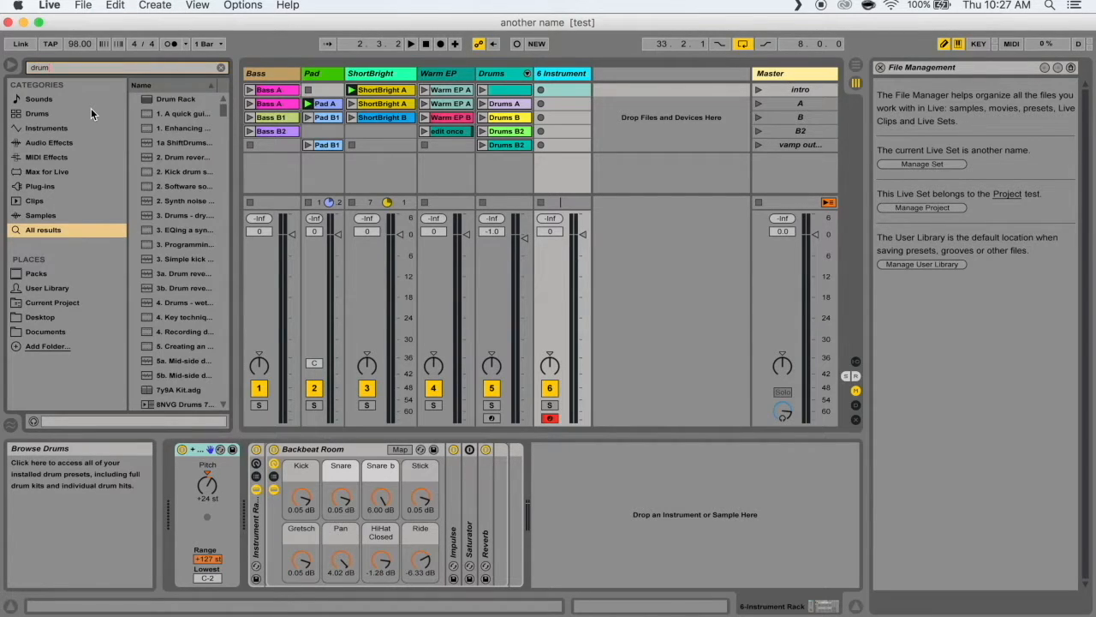
{"action": "left_click", "coordinate": [91, 110]}
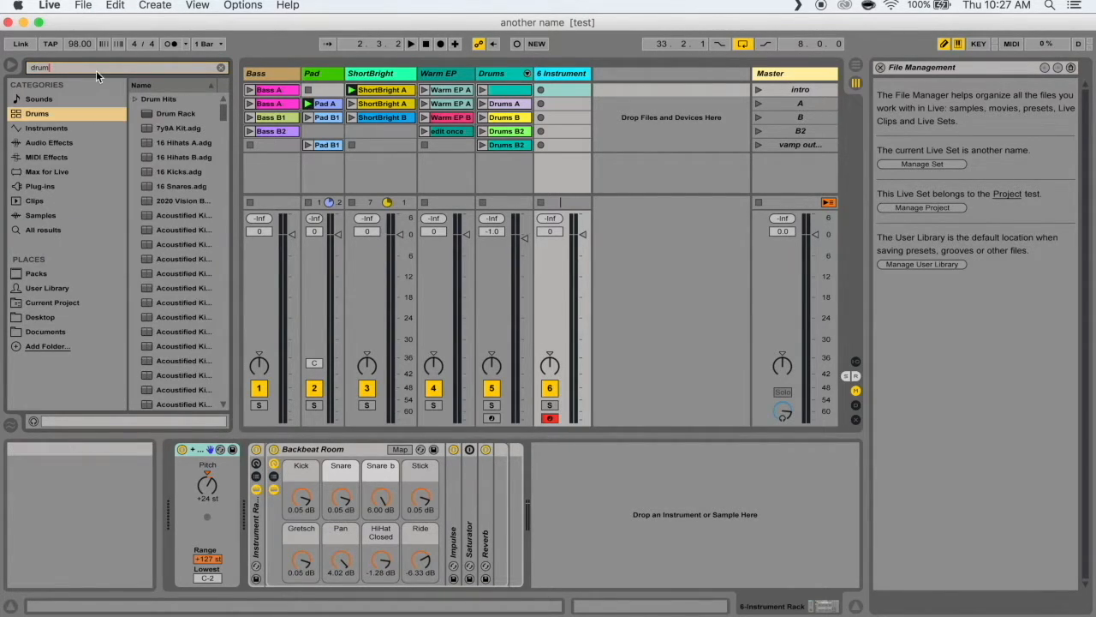
Audition the drum kits in the search results, from 7y9A Kit.adg to 16 Hihats B.adg
{"action": "key", "text": "Down"}
{"action": "key", "text": "Down"}
{"action": "key", "text": "Down"}
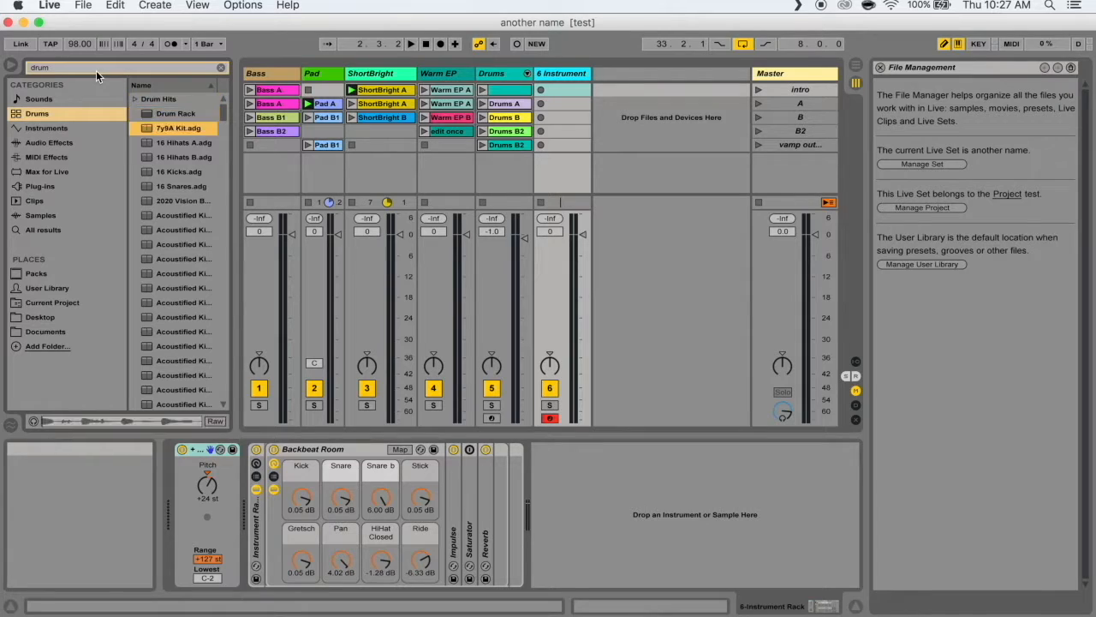
{"action": "key", "text": "Down"}
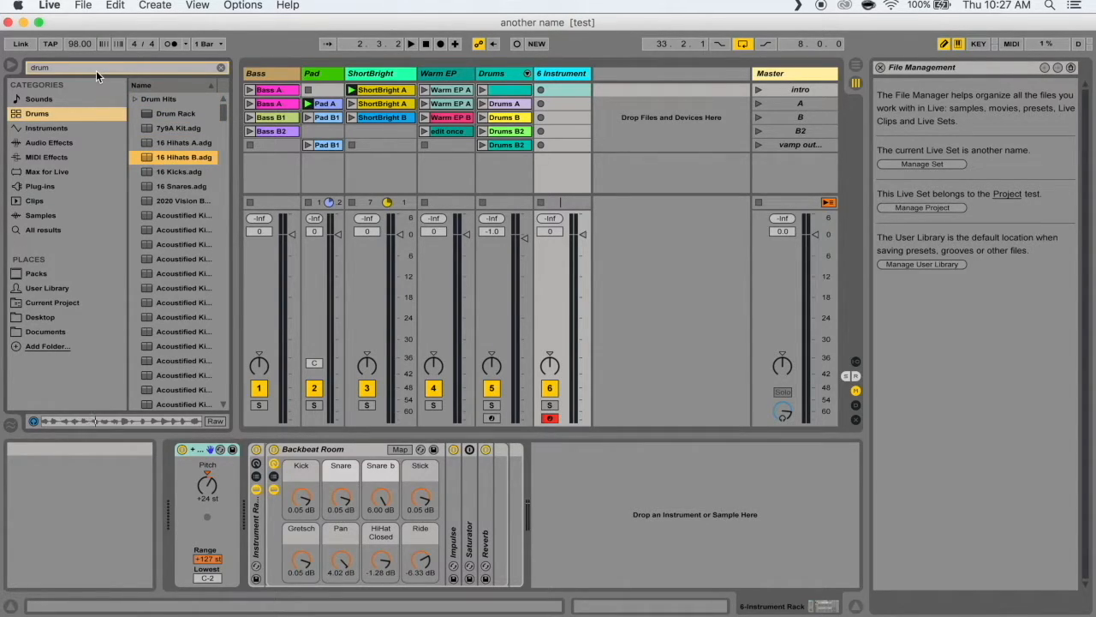
{"action": "key", "text": "Left"}
{"action": "key", "text": "Down"}
{"action": "key", "text": "Up"}
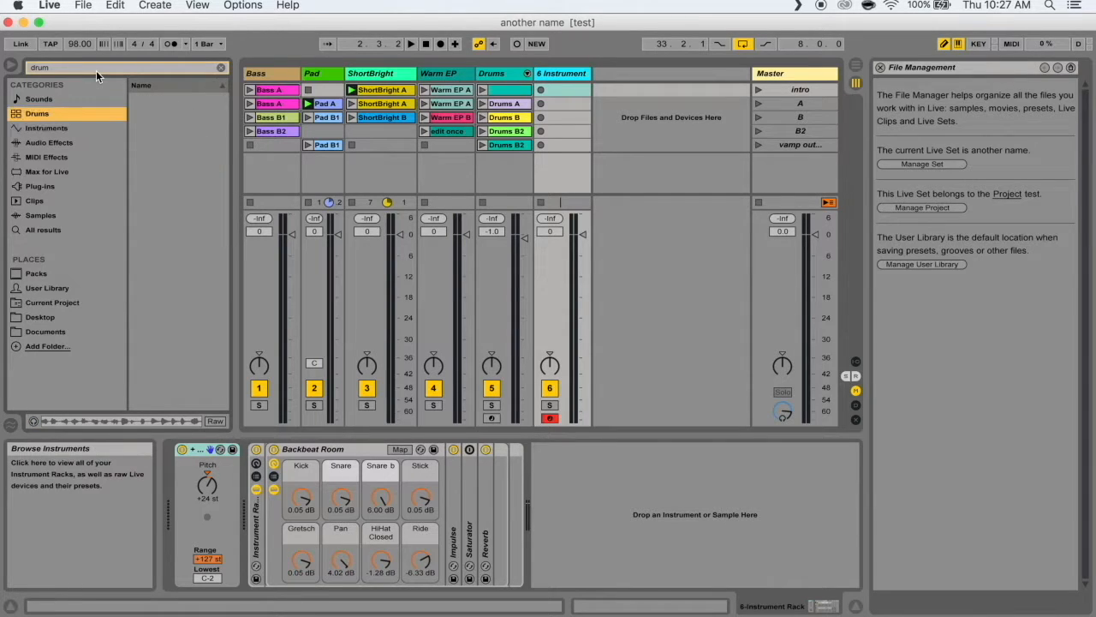
{"action": "key", "text": "Right"}
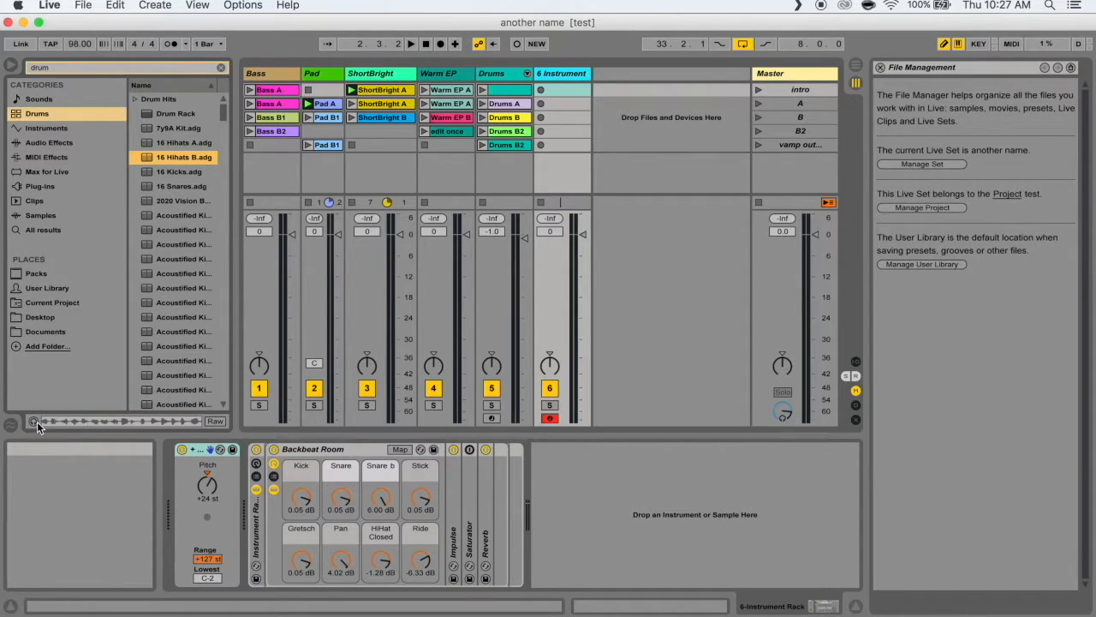
Turn on Raw playback for the browser preview and look at where the application preferences are found
{"action": "left_click", "coordinate": [216, 421]}
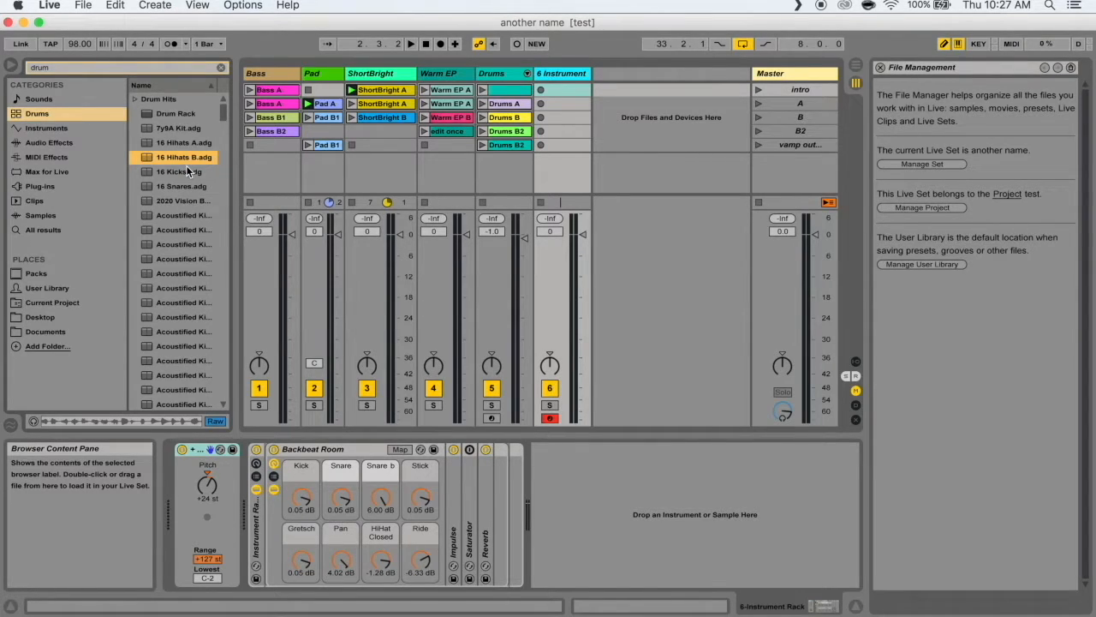
{"action": "left_click", "coordinate": [83, 5]}
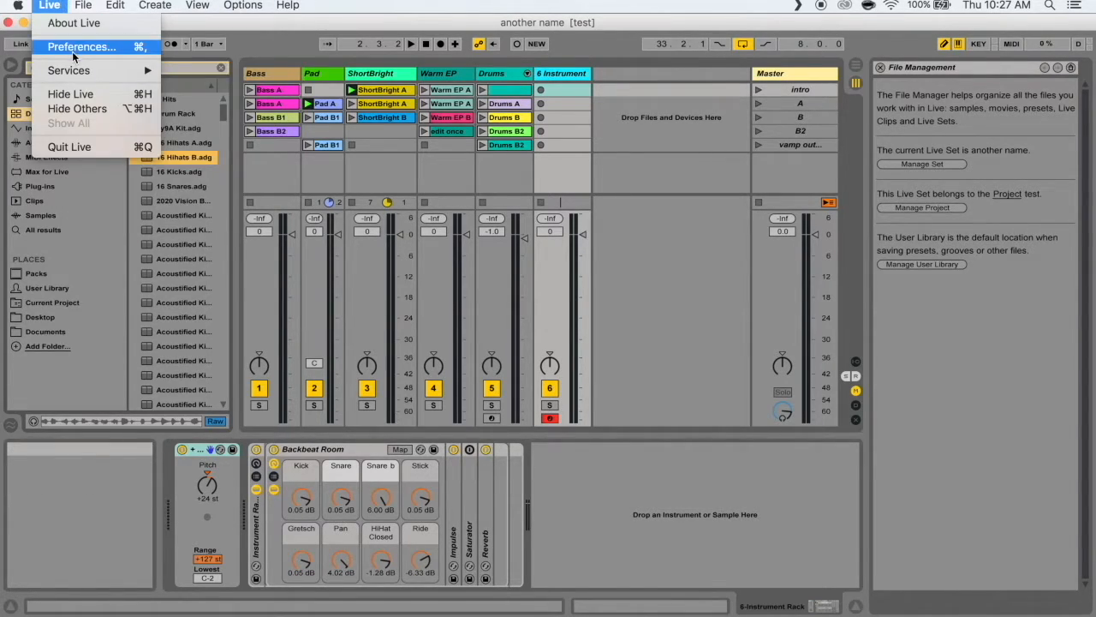
{"action": "left_click", "coordinate": [196, 121]}
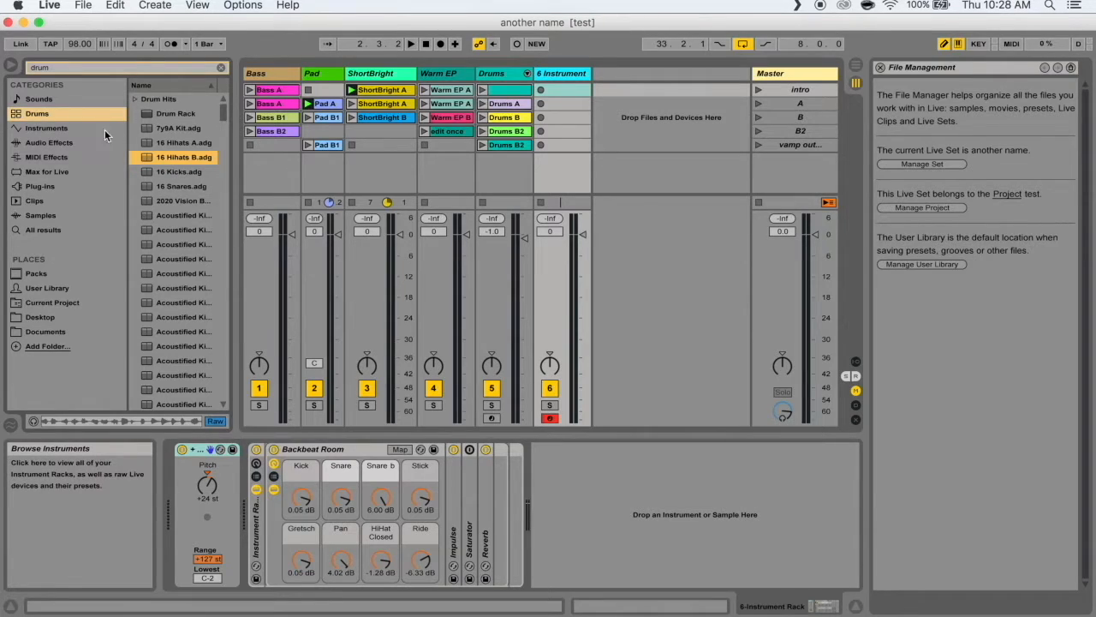
Try placing an ABR drum loop from the Clips results into the set, and undo the placement
{"action": "left_click", "coordinate": [46, 199]}
{"action": "left_click_drag", "start_coordinate": [159, 171], "coordinate": [506, 96]}
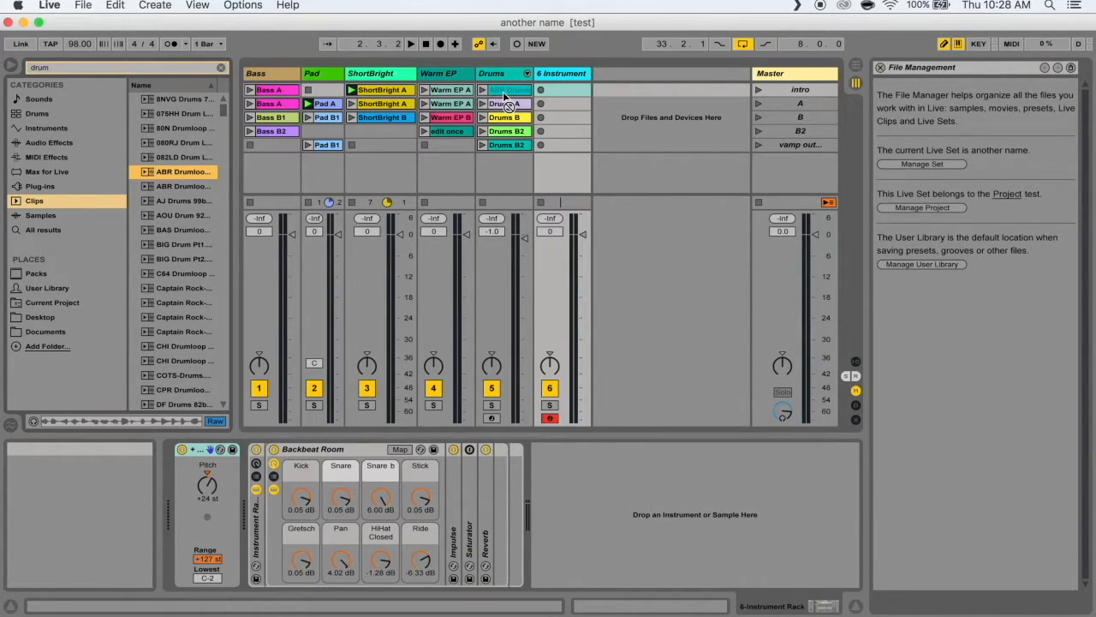
{"action": "left_click_drag", "start_coordinate": [506, 96], "coordinate": [452, 148]}
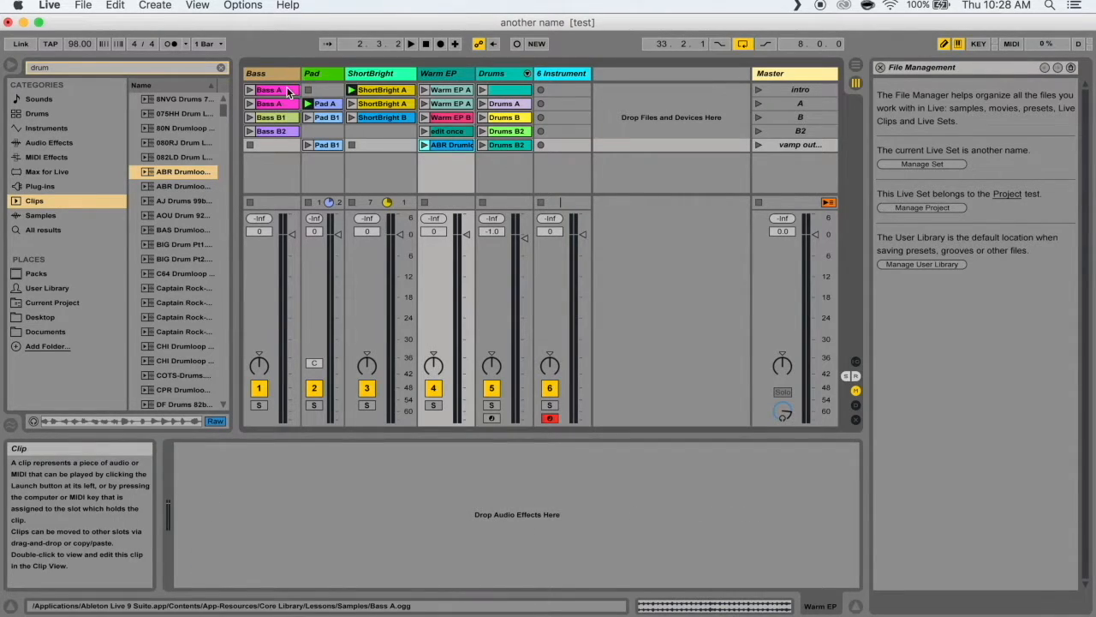
{"action": "left_click_drag", "start_coordinate": [448, 145], "coordinate": [663, 87]}
{"action": "key", "text": "super+z"}
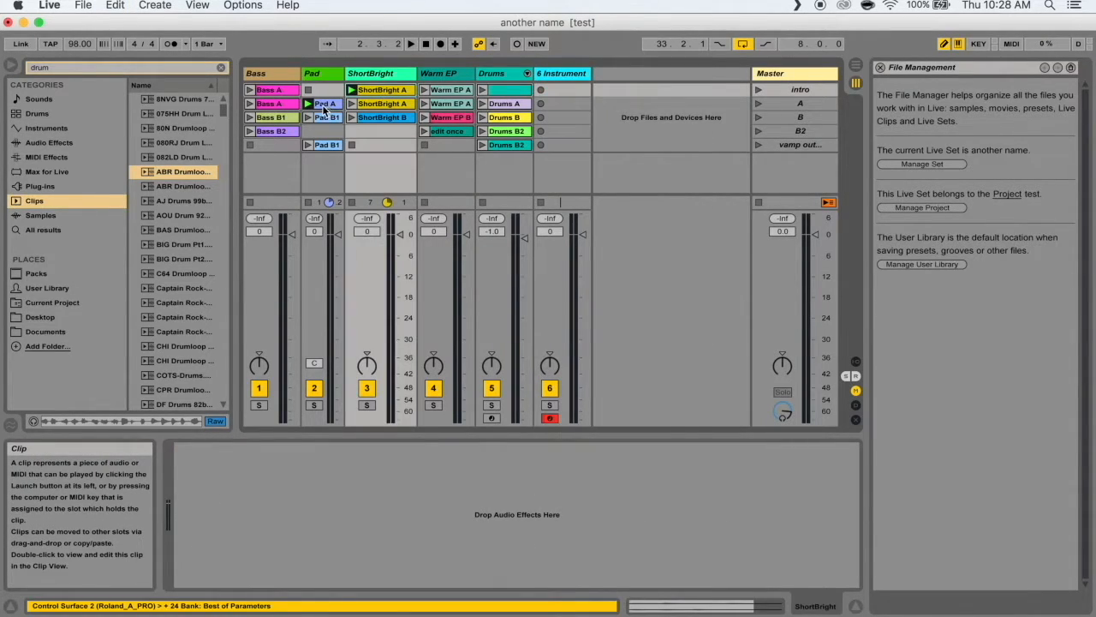
Select clips on several tracks and inspect the Warm EP A and ShortBright A clips in the Clip View
{"action": "left_click", "coordinate": [324, 107]}
{"action": "left_click", "coordinate": [268, 106]}
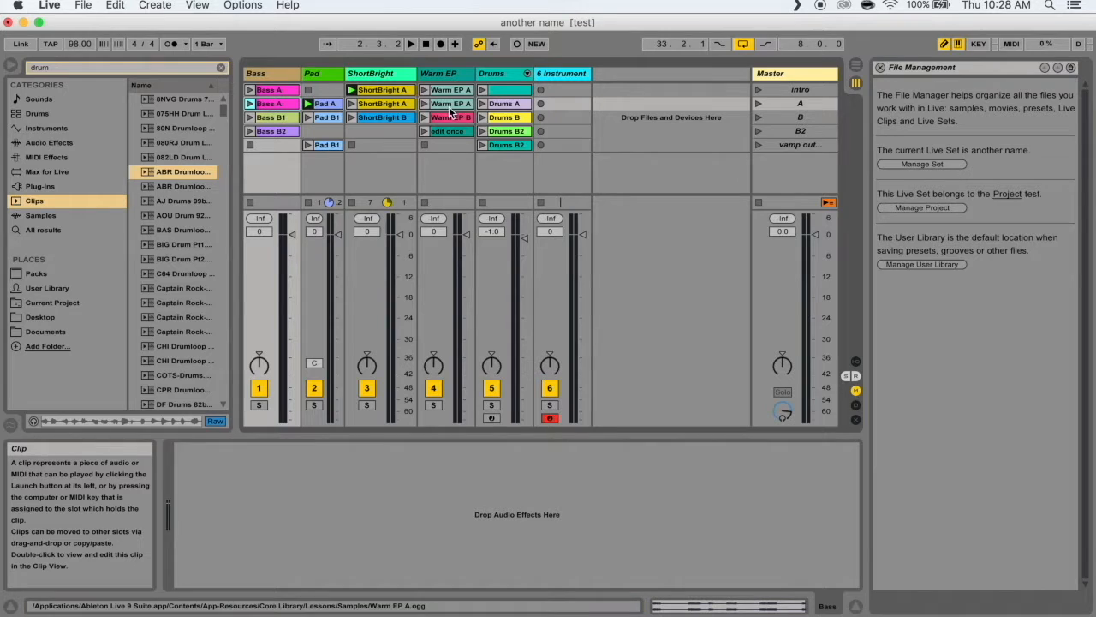
{"action": "left_click", "coordinate": [454, 106]}
{"action": "double_click", "coordinate": [453, 104]}
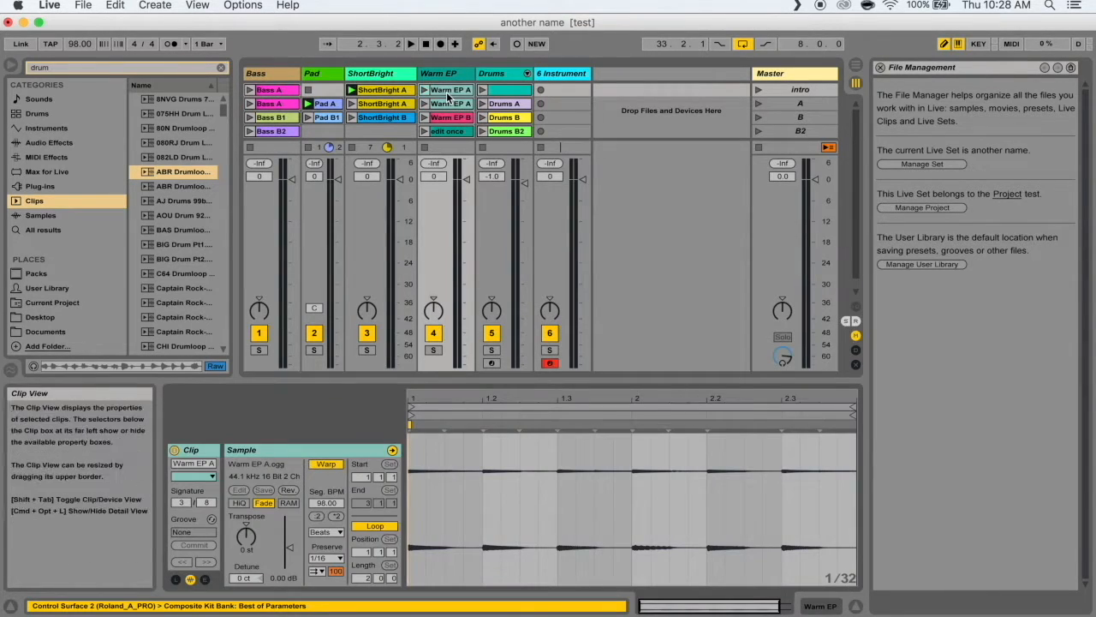
{"action": "left_click", "coordinate": [372, 91]}
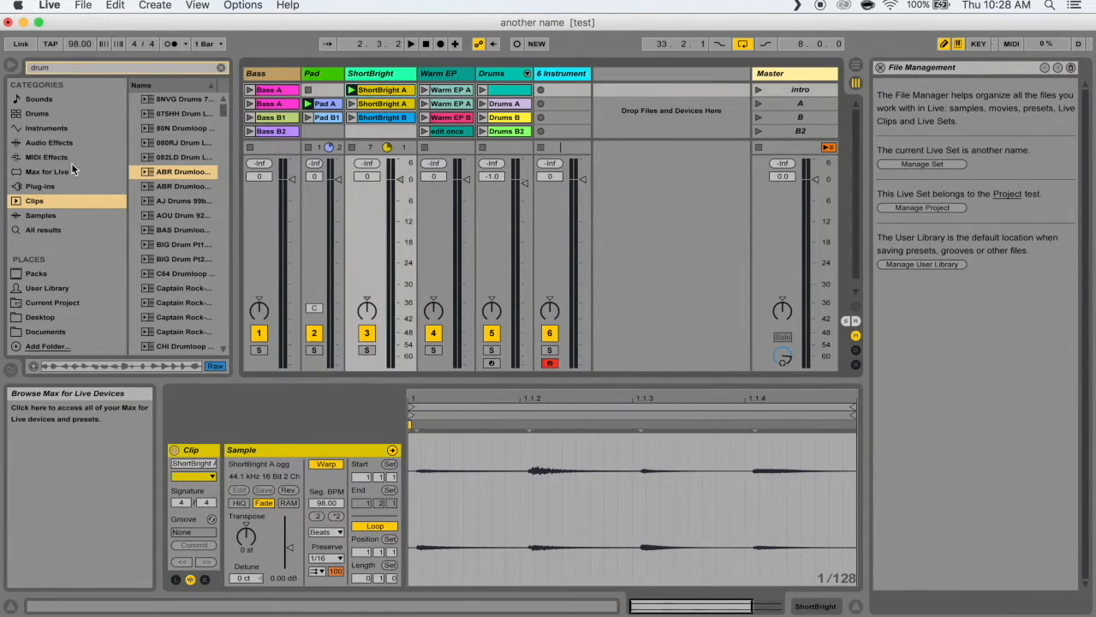
Show the Drums results and load 16 Kicks.adg onto a new track beside the 6 Instrument track
{"action": "left_click", "coordinate": [32, 127]}
{"action": "left_click", "coordinate": [36, 114]}
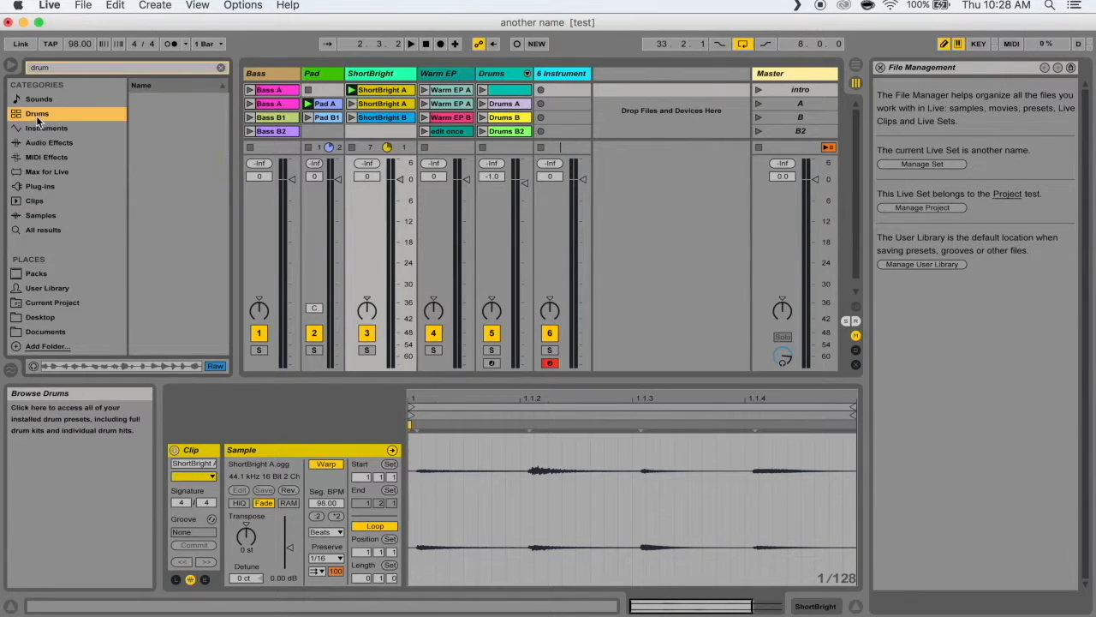
{"action": "left_click", "coordinate": [178, 171]}
{"action": "left_click_drag", "start_coordinate": [552, 167], "coordinate": [611, 156]}
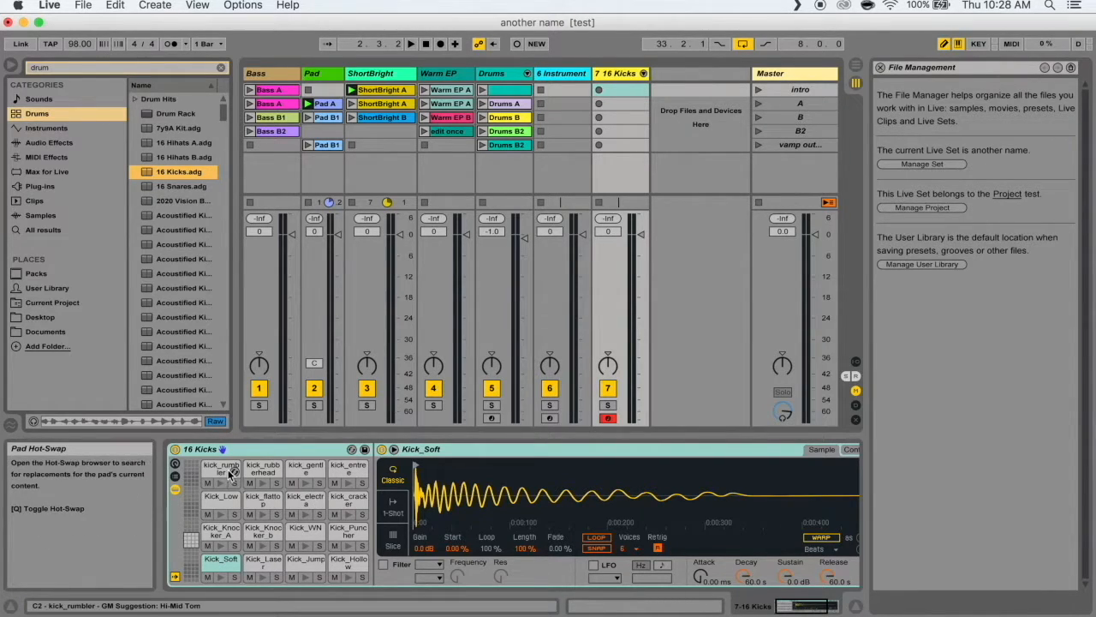
Preview the kick_rumbler pad of the 16 Kicks rack and audition other drum kits in the results
{"action": "left_click", "coordinate": [219, 473]}
{"action": "left_click", "coordinate": [221, 485]}
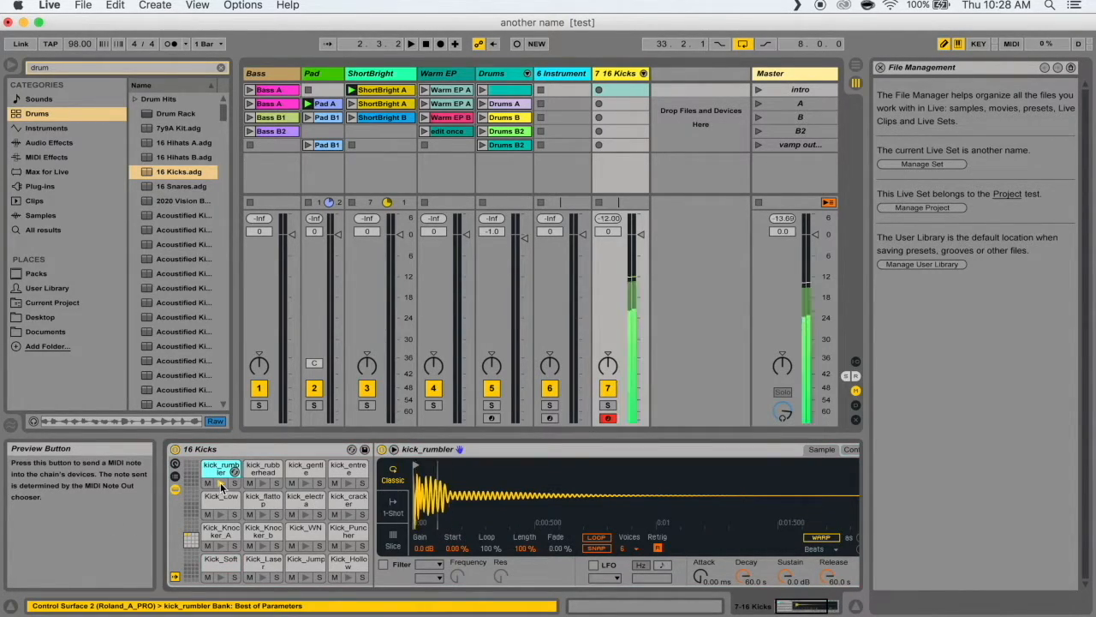
{"action": "key", "text": "Down"}
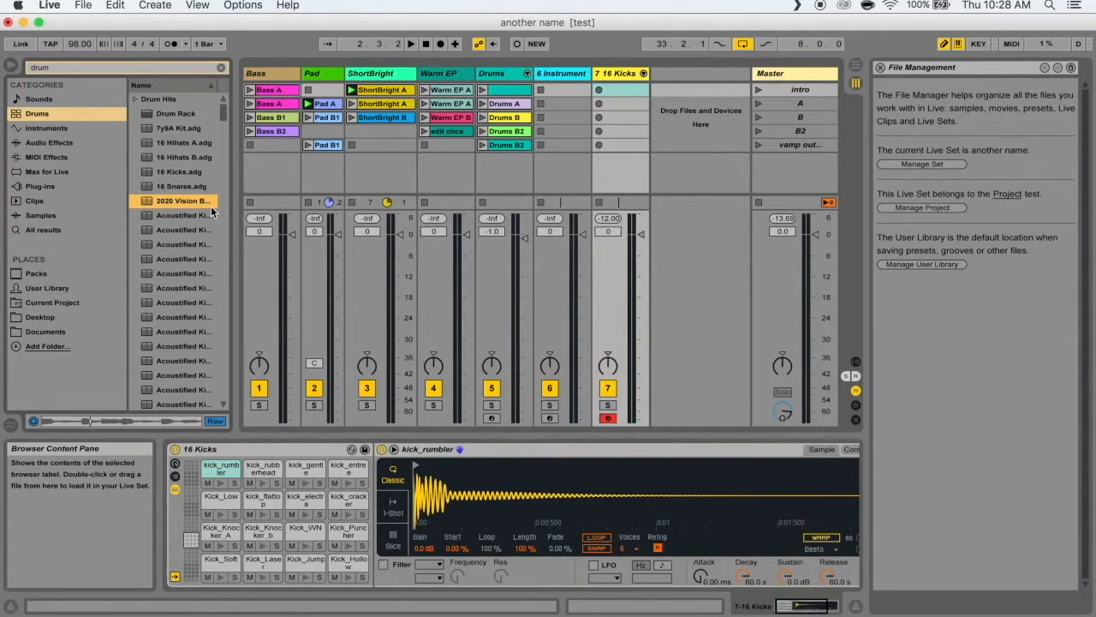
{"action": "left_click", "coordinate": [167, 305]}
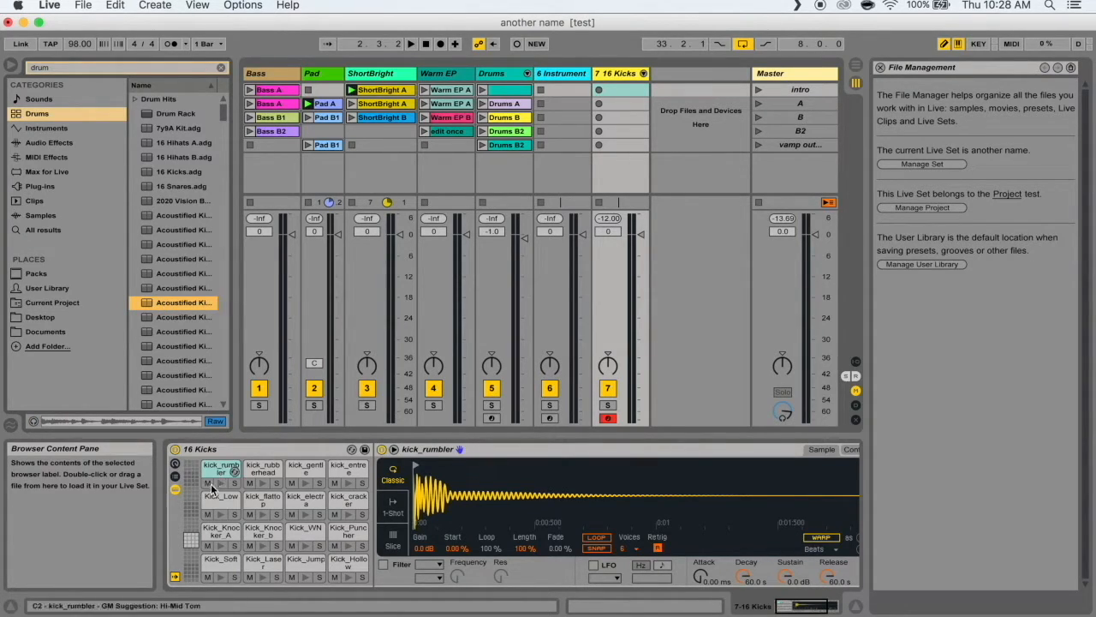
Enter and leave hot-swap mode for the whole 16 Kicks rack and for its kick_rumbler pad
{"action": "left_click", "coordinate": [228, 469]}
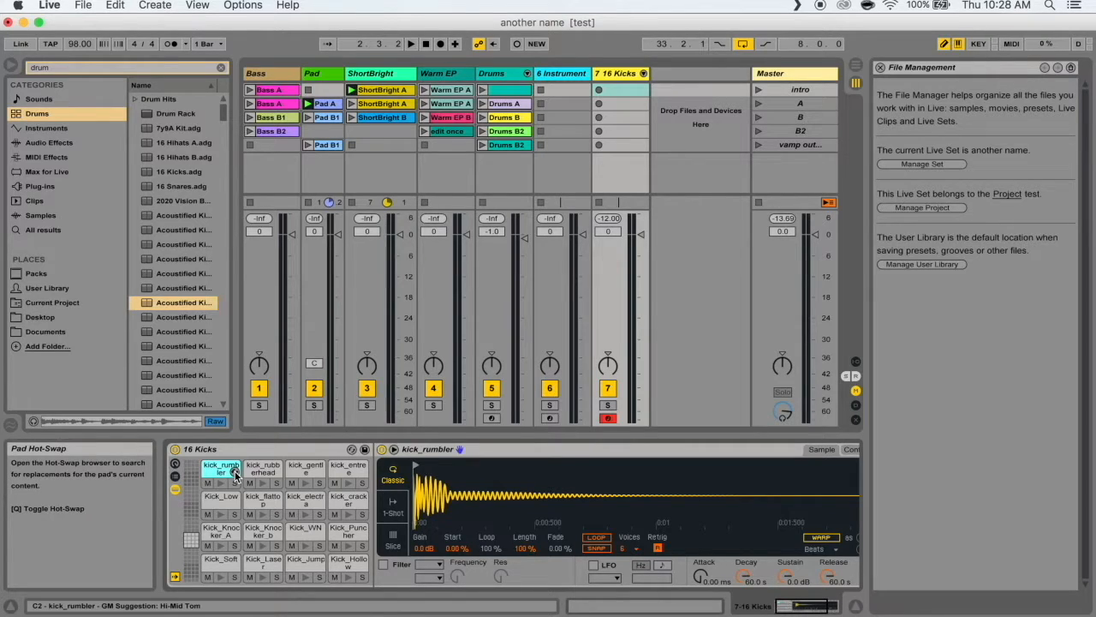
{"action": "left_click", "coordinate": [357, 453]}
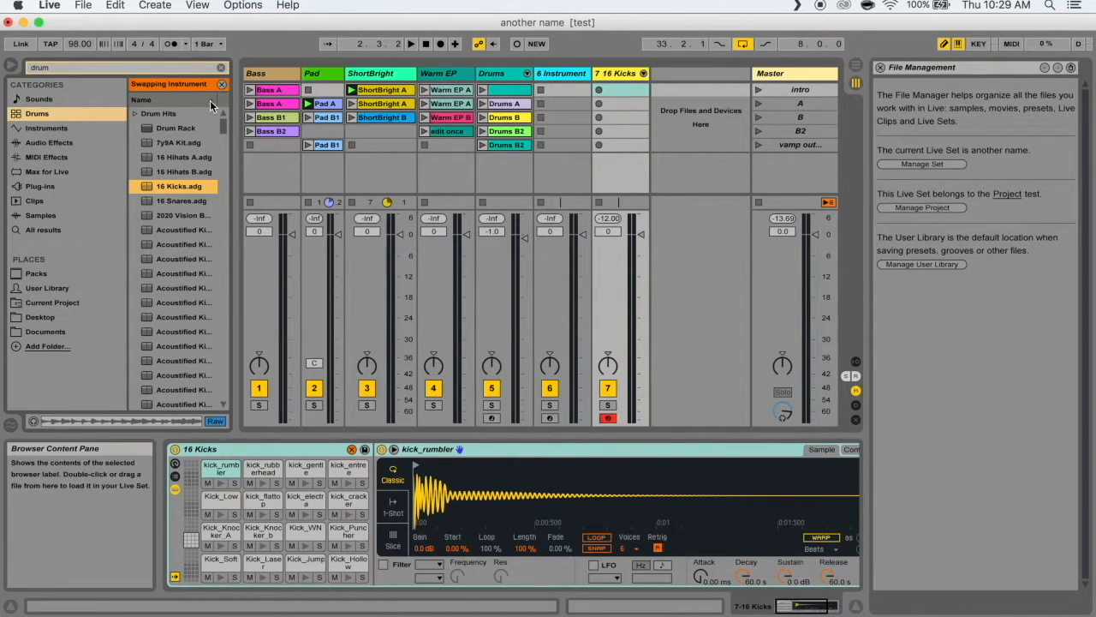
{"action": "left_click", "coordinate": [351, 451]}
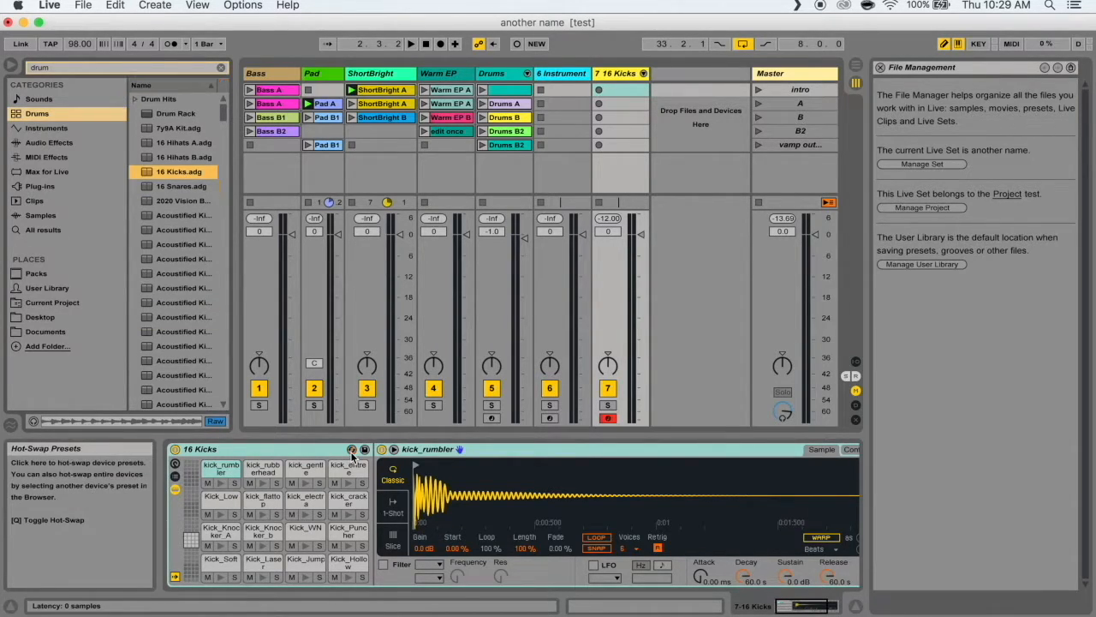
{"action": "left_click", "coordinate": [234, 475]}
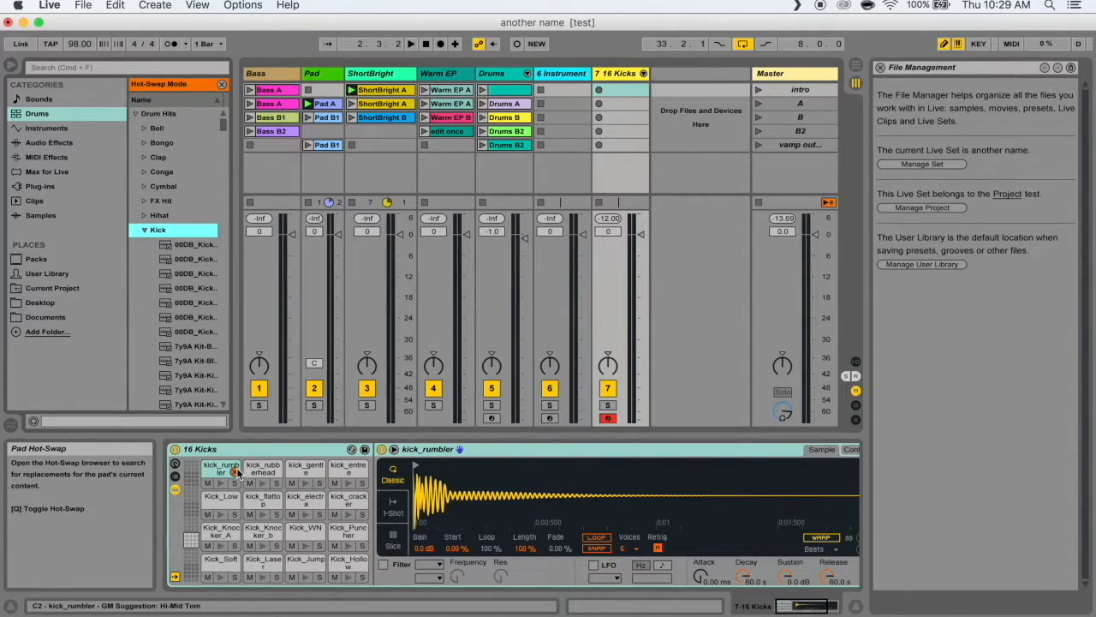
{"action": "left_click", "coordinate": [236, 474]}
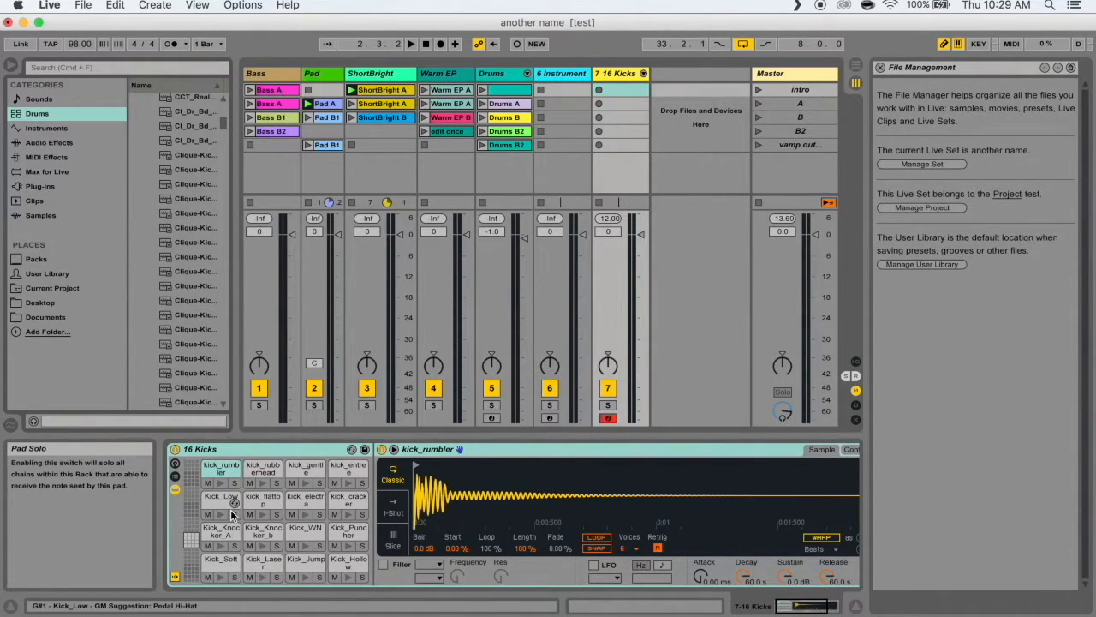
{"action": "key", "text": "q"}
{"action": "key", "text": "q"}
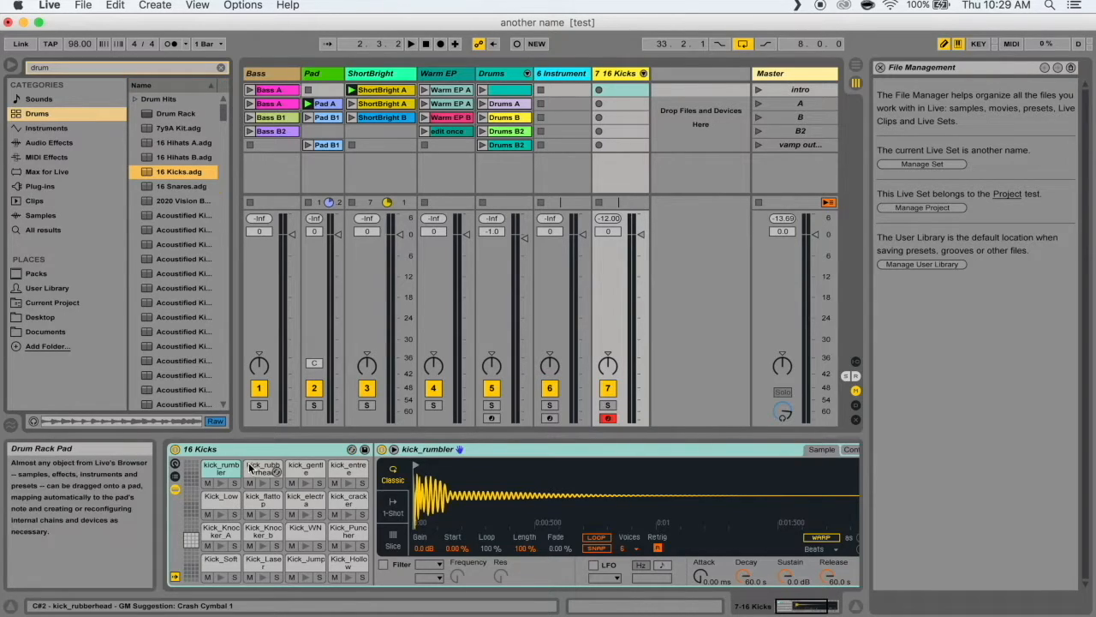
Hot-swap the kick_rumbler pad with the 00DB_Kick_Prog_BD sample after auditioning the Kick samples
{"action": "left_click", "coordinate": [235, 473]}
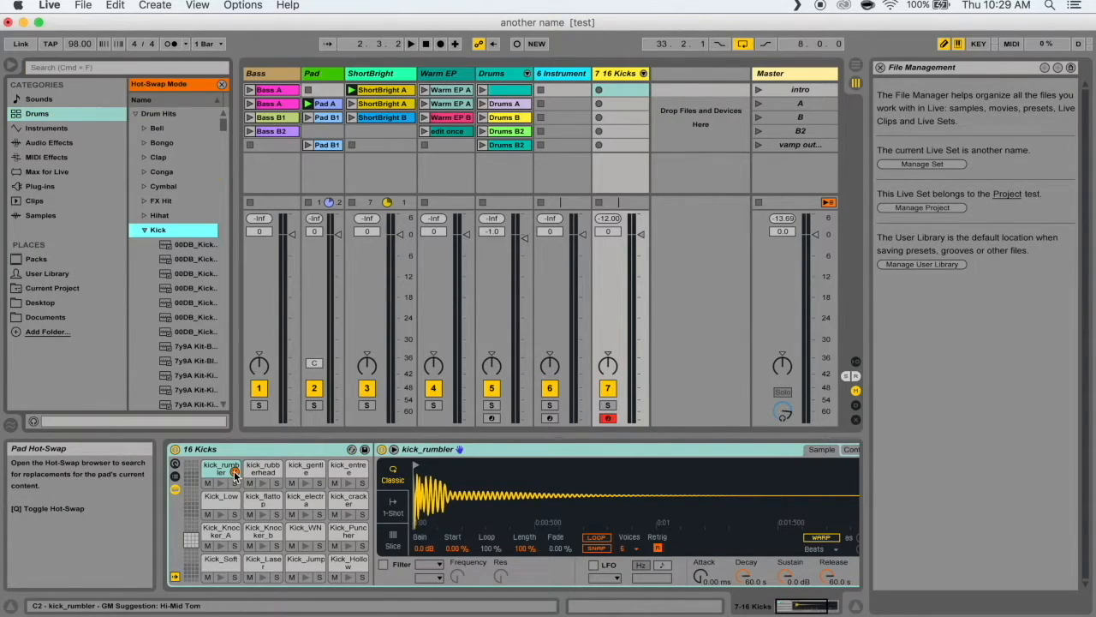
{"action": "key", "text": "Down"}
{"action": "key", "text": "Down"}
{"action": "key", "text": "Down"}
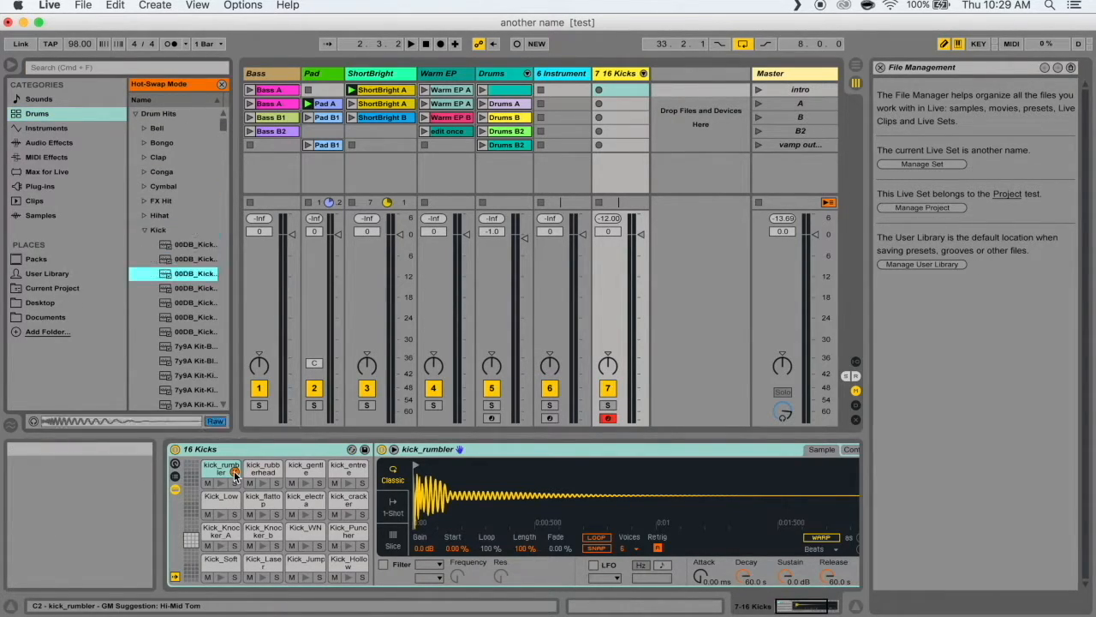
{"action": "key", "text": "Down"}
{"action": "key", "text": "Down"}
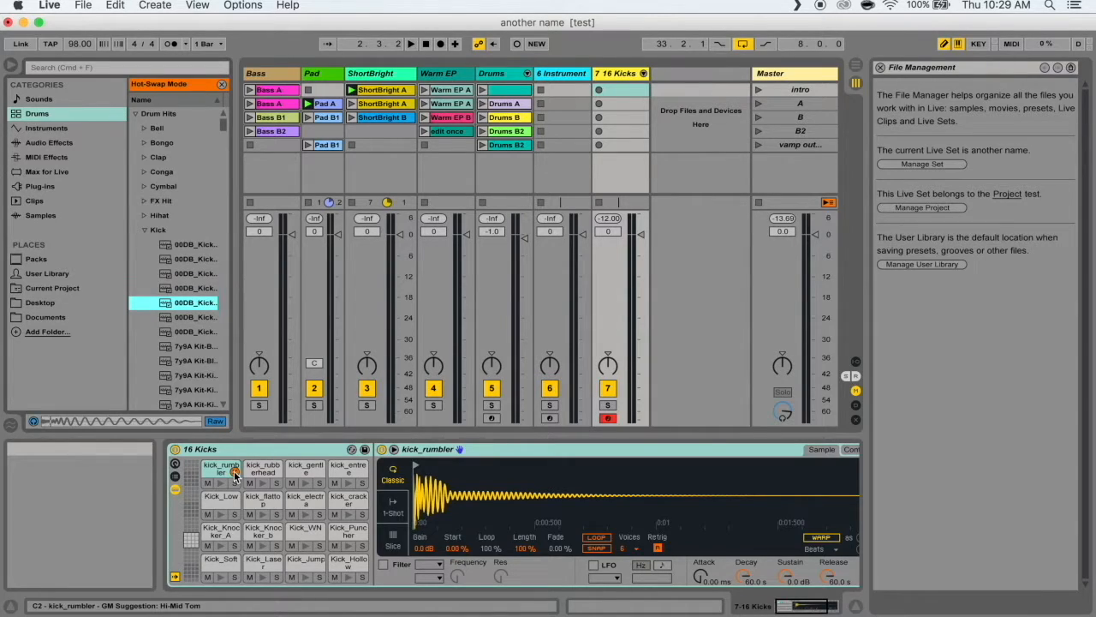
{"action": "key", "text": "Down"}
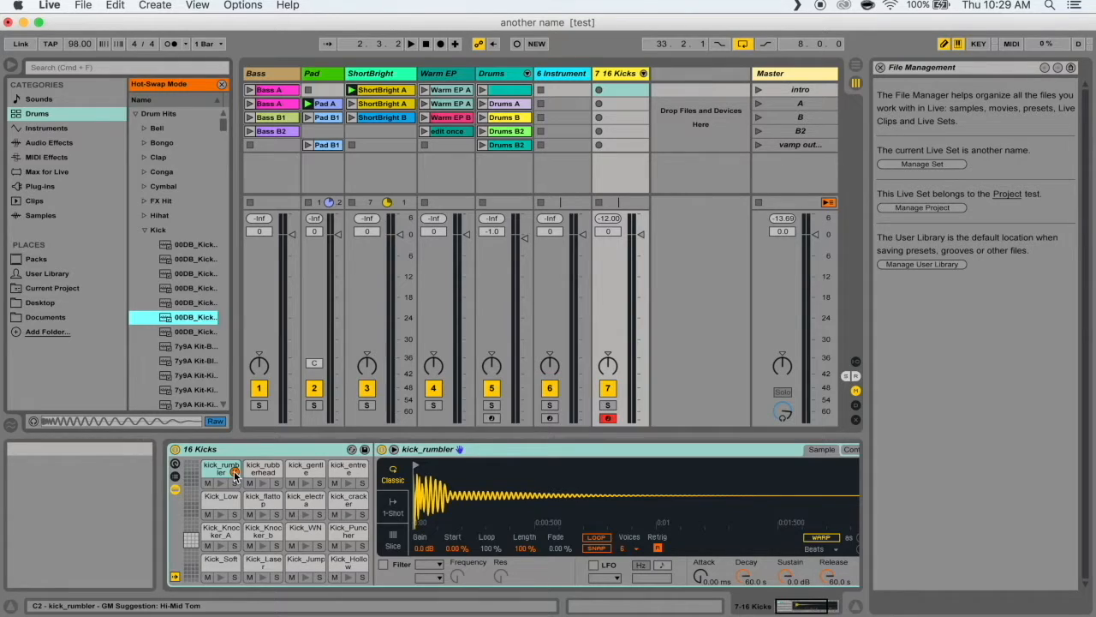
{"action": "key", "text": "Down"}
{"action": "key", "text": "Return"}
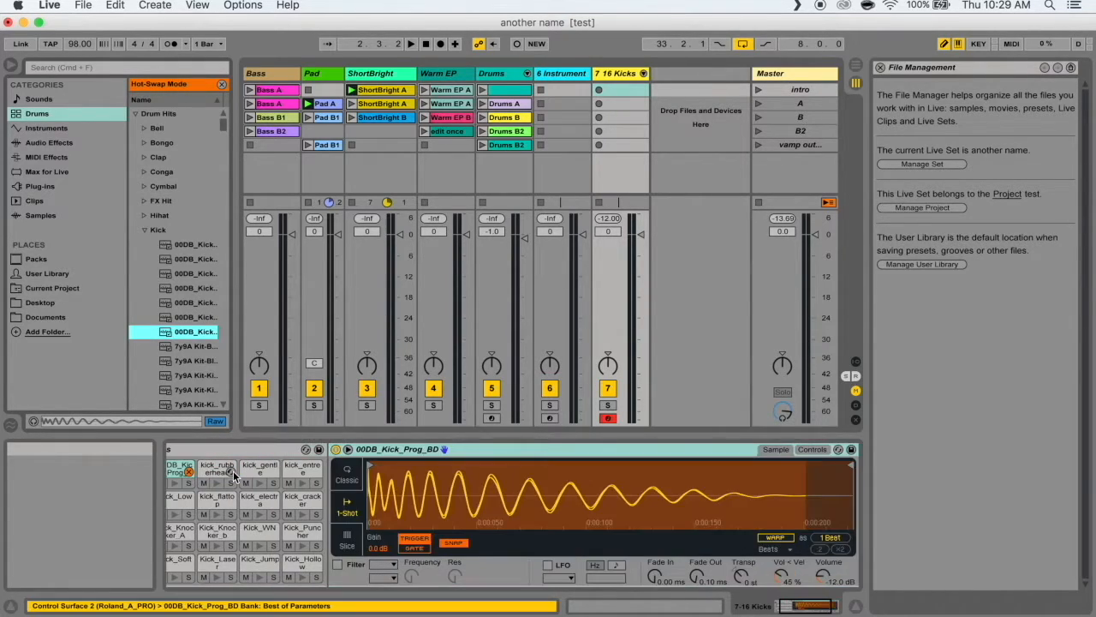
Leave the kick pad's hot-swap and load Agogo A High onto the rack's empty G#0 pad through hot-swap
{"action": "scroll", "coordinate": [233, 476], "scroll_direction": "left", "scroll_amount": 3}
{"action": "scroll", "coordinate": [193, 477], "scroll_direction": "down", "scroll_amount": 3}
{"action": "scroll", "coordinate": [193, 475], "scroll_direction": "right", "scroll_amount": 3}
{"action": "left_click", "coordinate": [193, 472]}
{"action": "left_click", "coordinate": [185, 471]}
{"action": "scroll", "coordinate": [182, 480], "scroll_direction": "left", "scroll_amount": 3}
{"action": "left_click", "coordinate": [233, 480]}
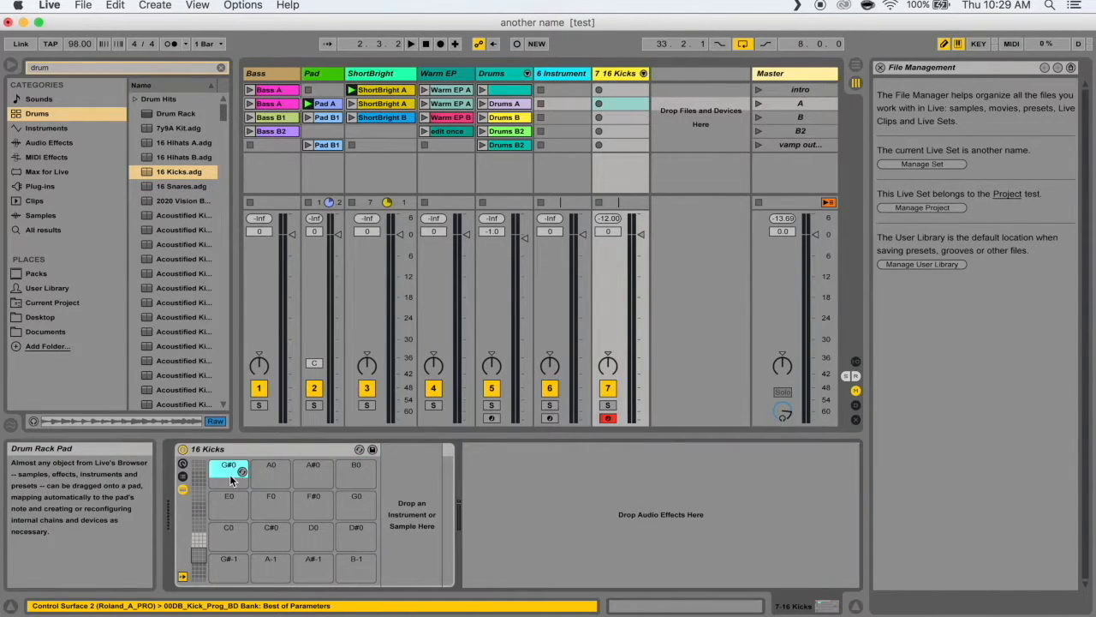
{"action": "left_click", "coordinate": [242, 472]}
{"action": "key", "text": "Down"}
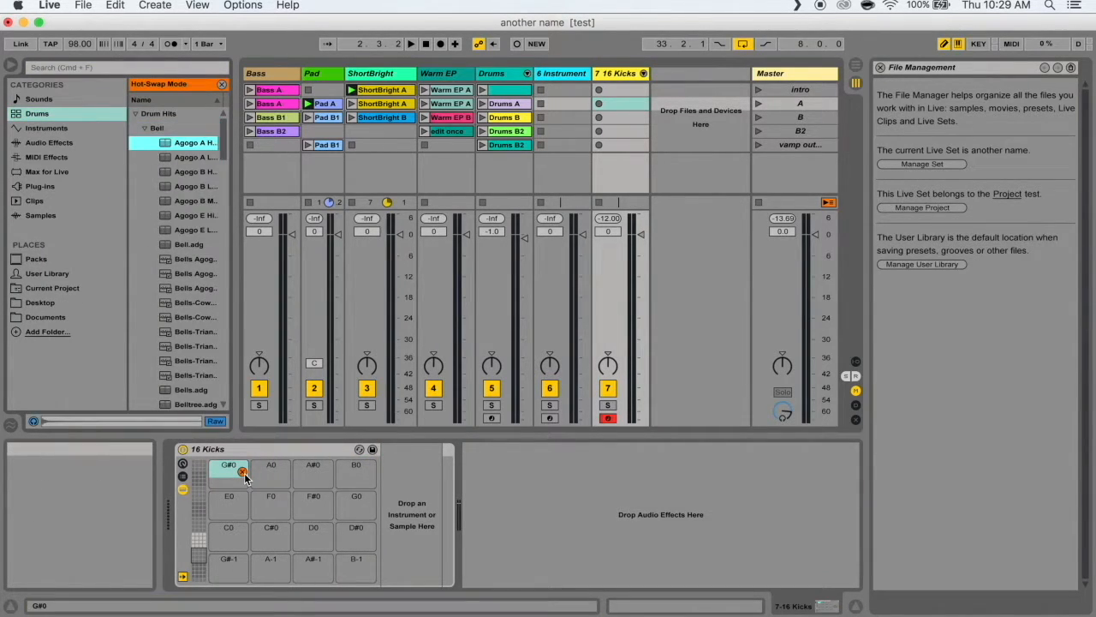
{"action": "key", "text": "Return"}
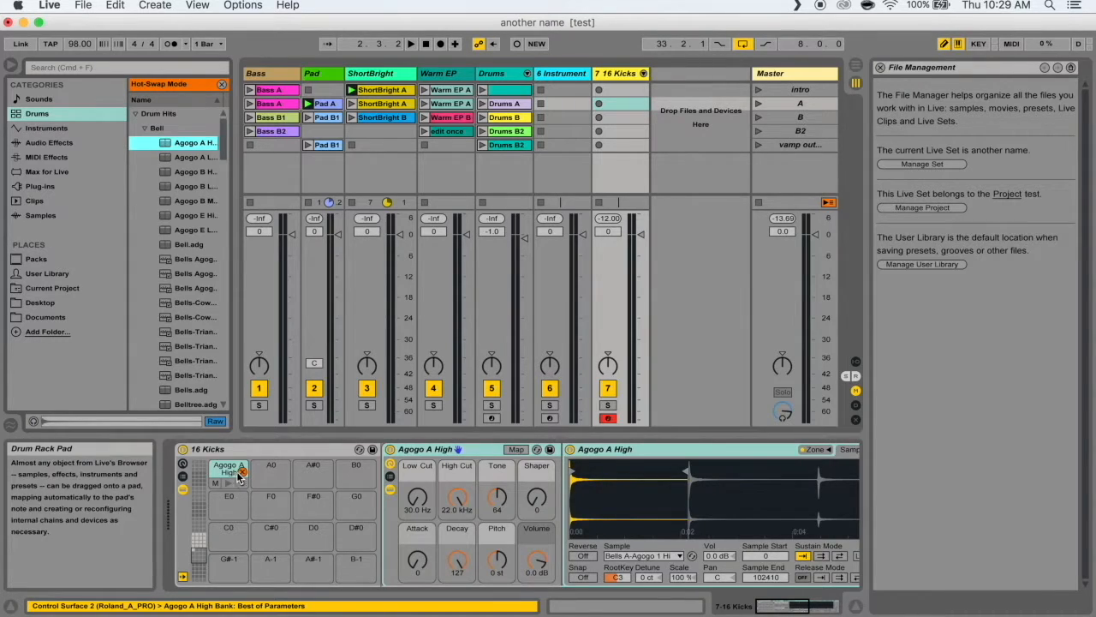
Exit hot-swap mode for the Agogo A High pad and browse the Samples category
{"action": "left_click", "coordinate": [243, 473]}
{"action": "left_click", "coordinate": [243, 473]}
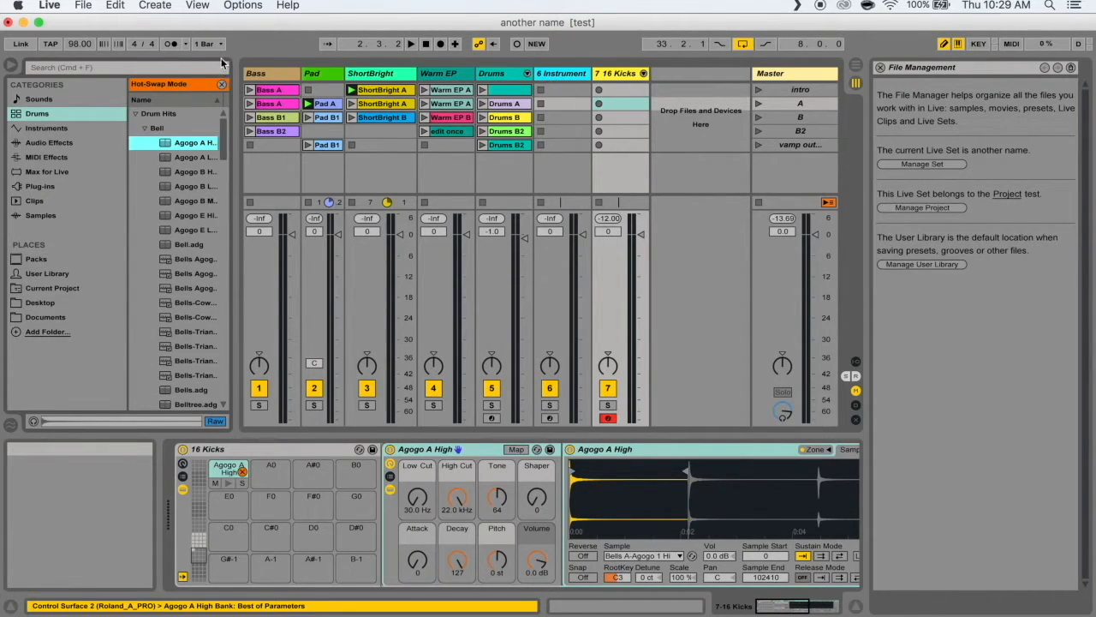
{"action": "left_click", "coordinate": [222, 85]}
{"action": "left_click", "coordinate": [243, 473]}
{"action": "left_click", "coordinate": [222, 85]}
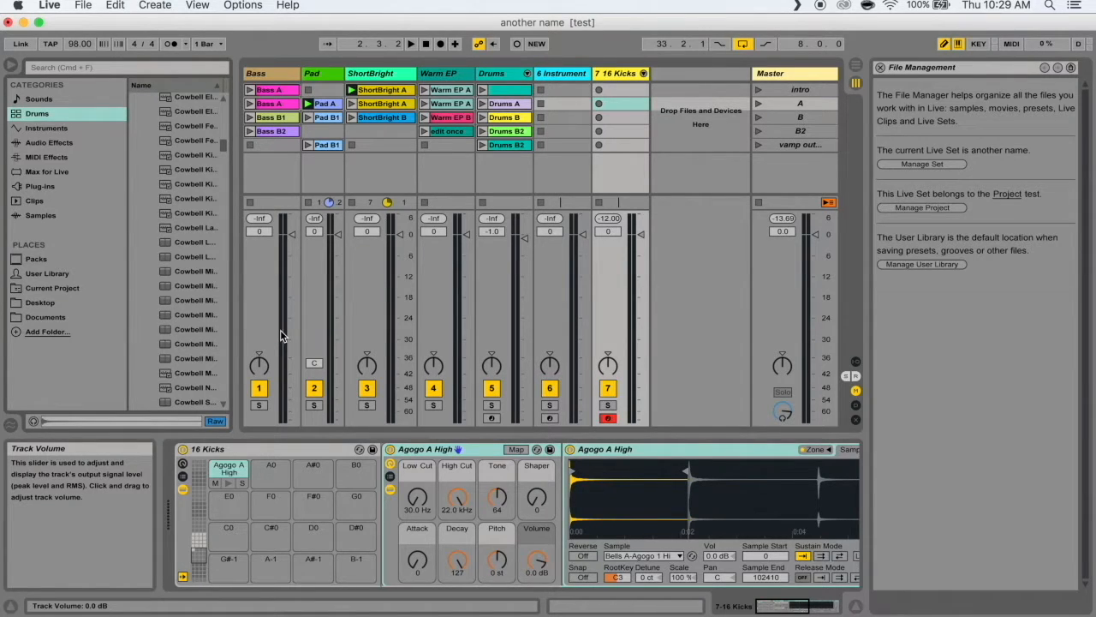
{"action": "left_click", "coordinate": [39, 215]}
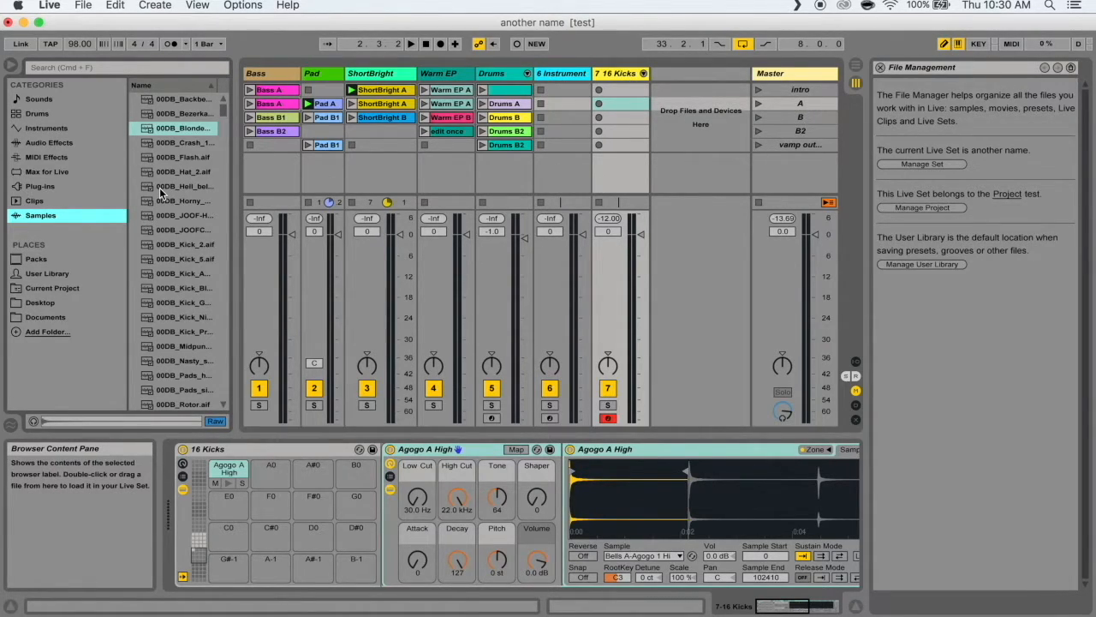
Load the 00DB_Flash.aif sample into the first clip slot of a new audio track and show its clip
{"action": "left_click_drag", "start_coordinate": [160, 187], "coordinate": [562, 93]}
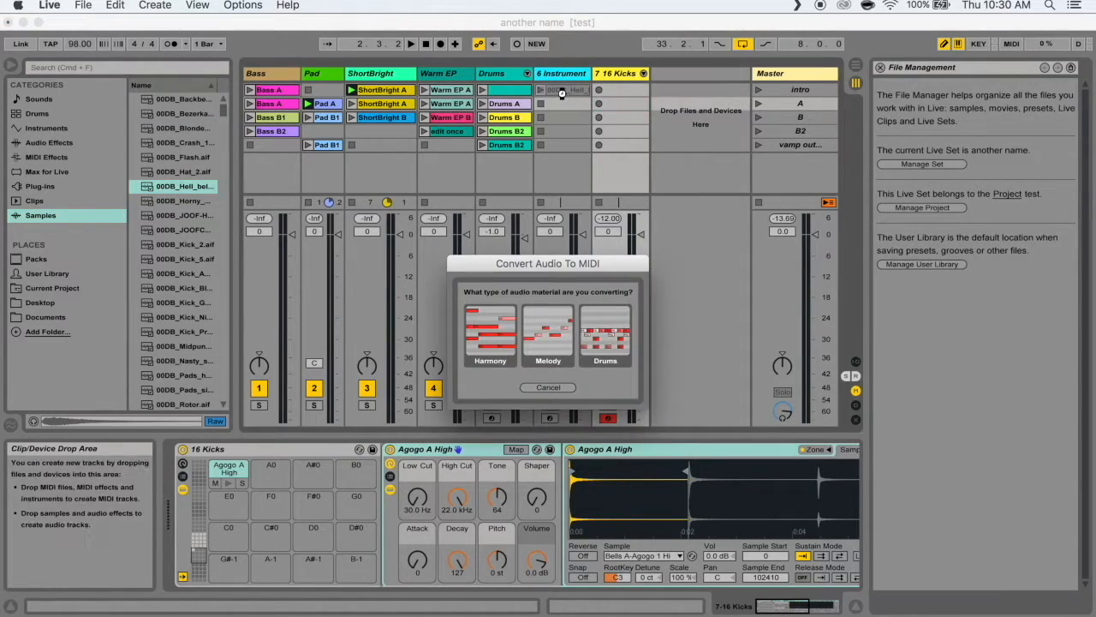
{"action": "left_click", "coordinate": [549, 389]}
{"action": "left_click_drag", "start_coordinate": [215, 156], "coordinate": [672, 91]}
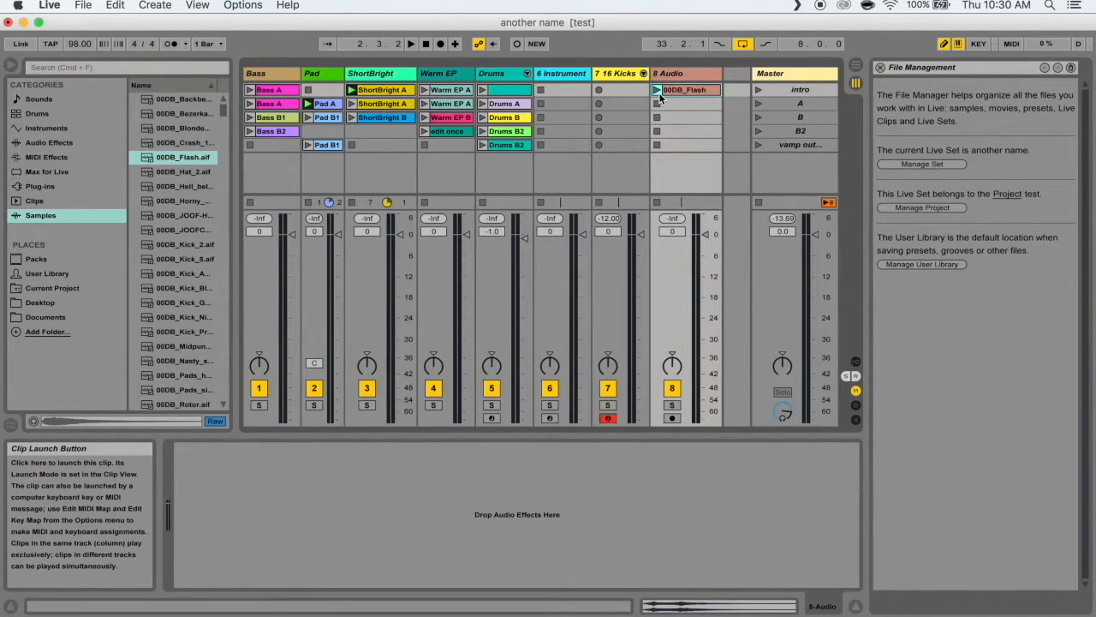
{"action": "left_click", "coordinate": [722, 87]}
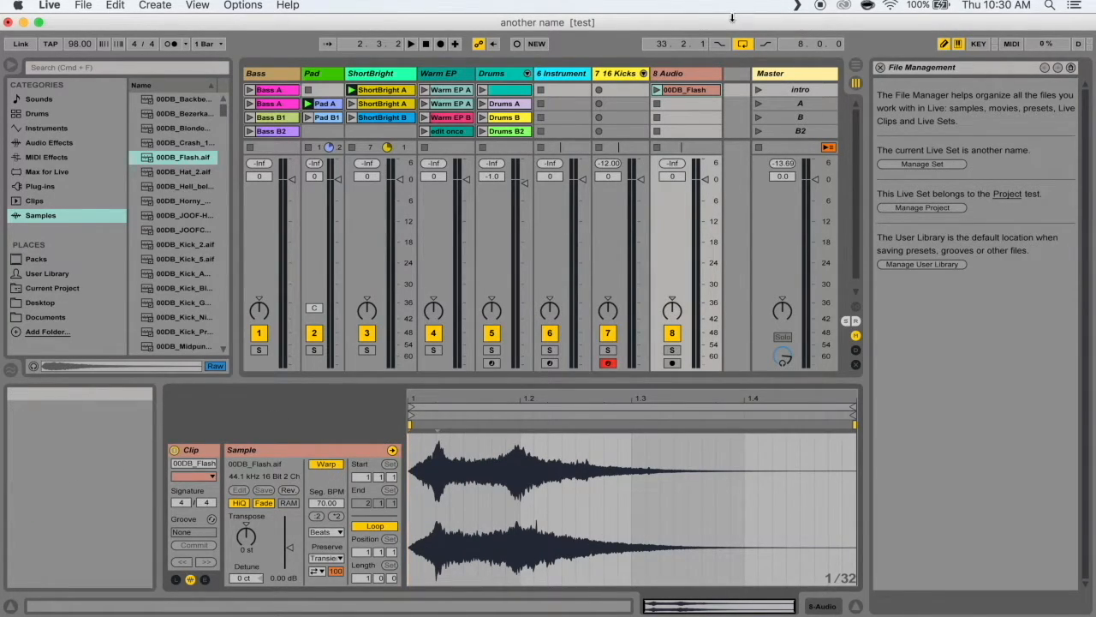
Switch to Finder, examine edit once.wav.asd in the test Project folder, close the window and return to Live
{"action": "left_click", "coordinate": [520, 428]}
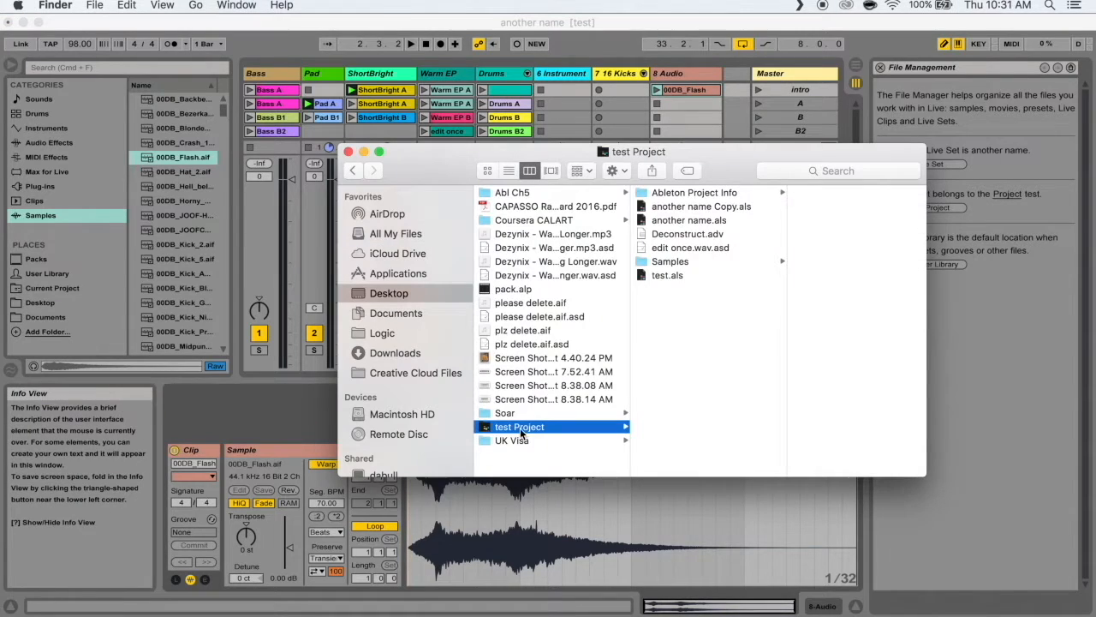
{"action": "left_click", "coordinate": [719, 249]}
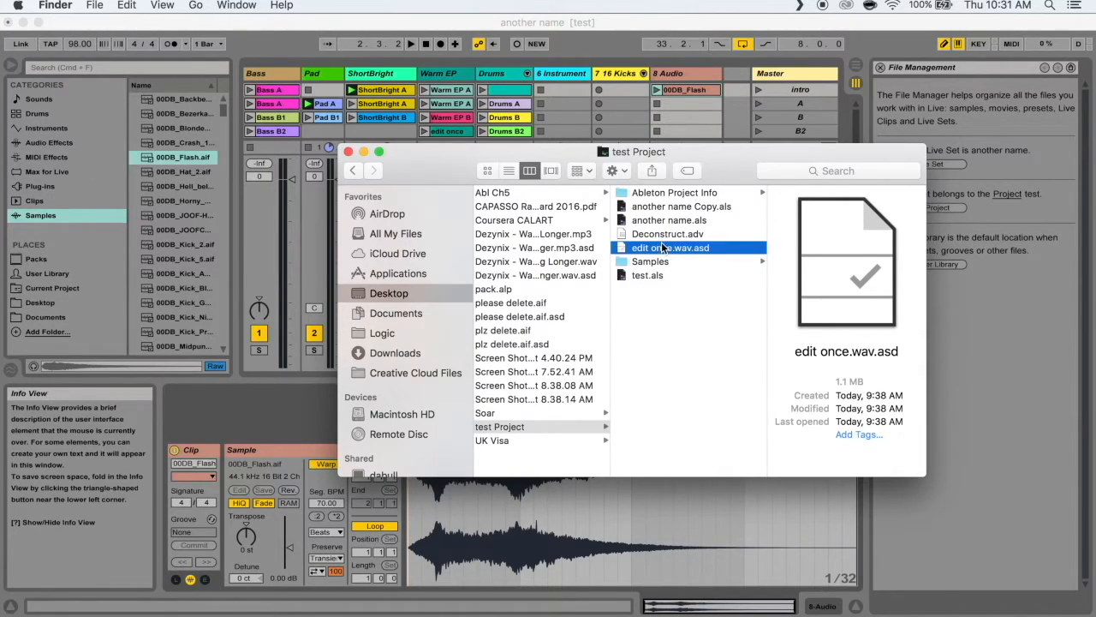
{"action": "left_click", "coordinate": [348, 152]}
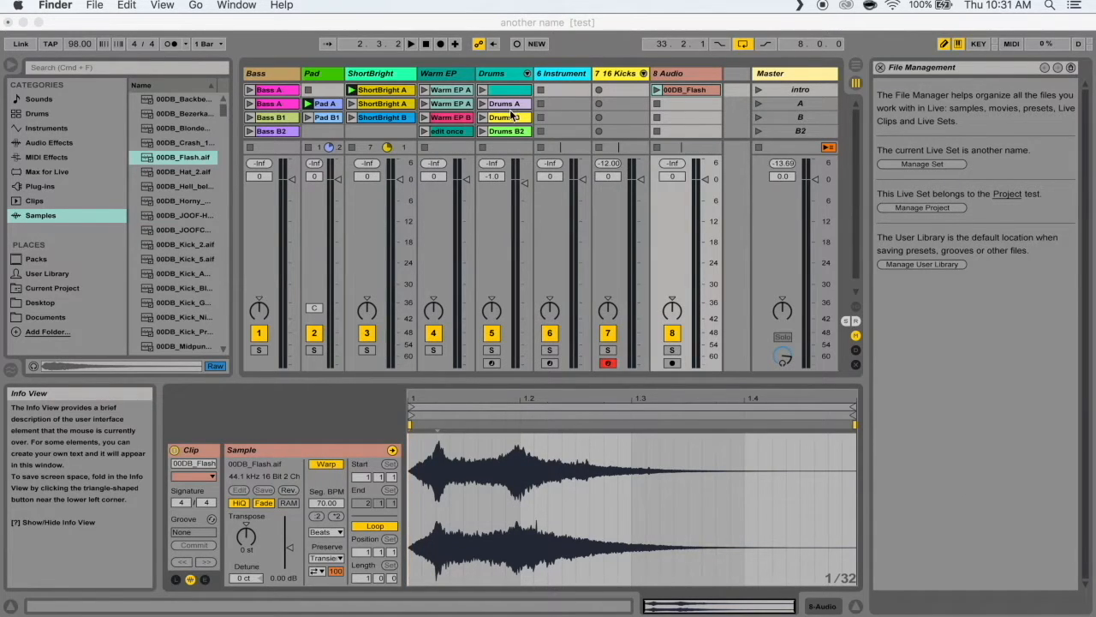
{"action": "left_click", "coordinate": [512, 111]}
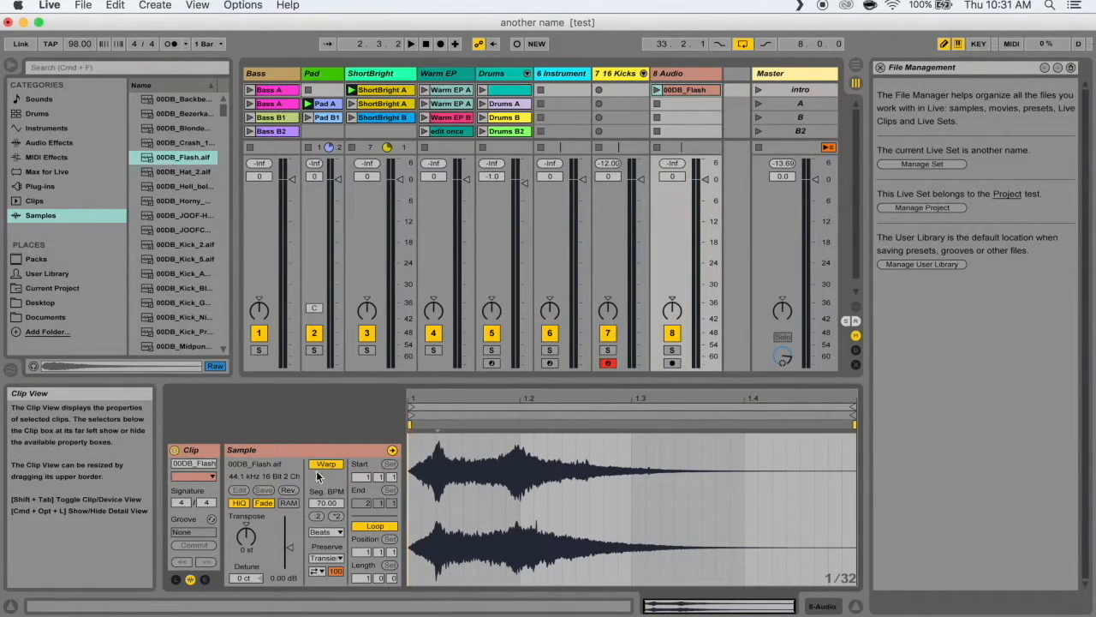
Reverse the 00DB_Flash clip's sample, double its original tempo twice to 280 BPM and launch the clip
{"action": "left_click", "coordinate": [288, 495]}
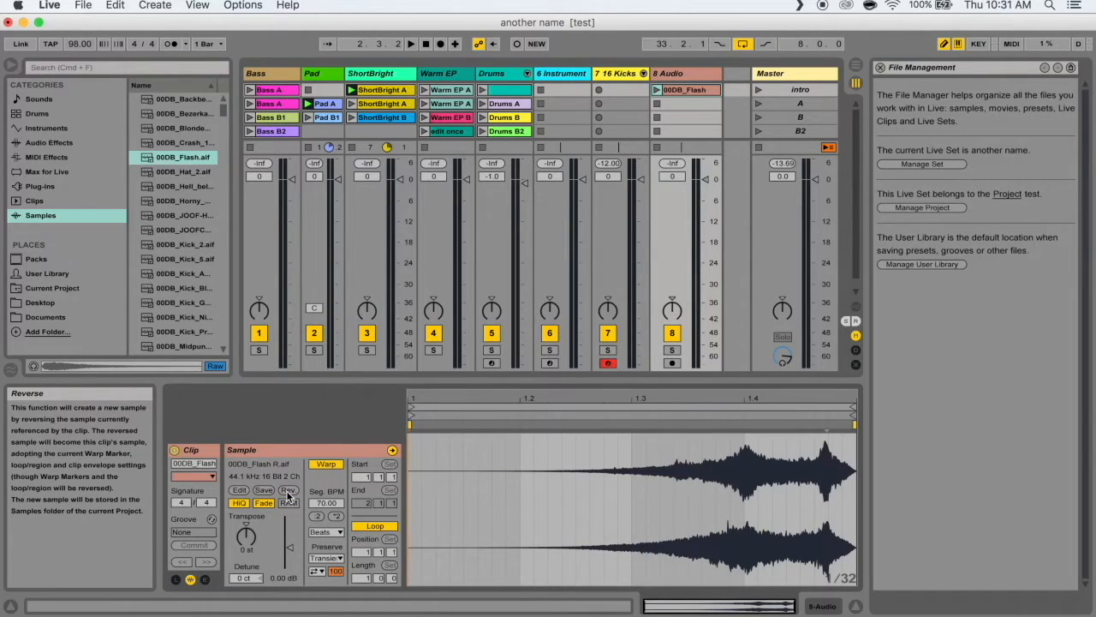
{"action": "double_click", "coordinate": [337, 516]}
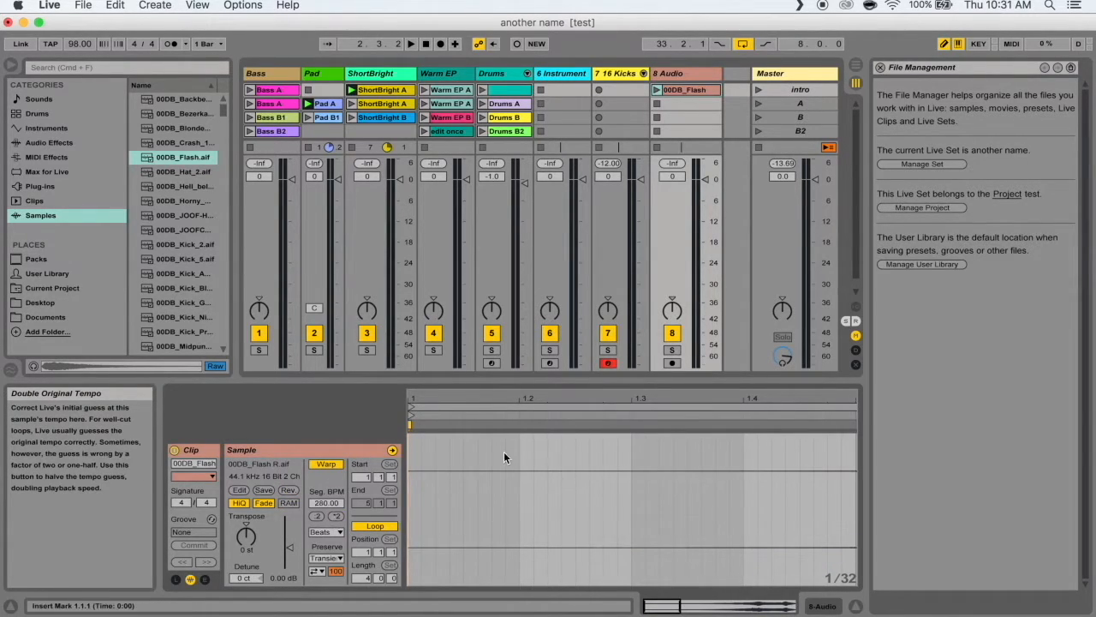
{"action": "left_click", "coordinate": [657, 90]}
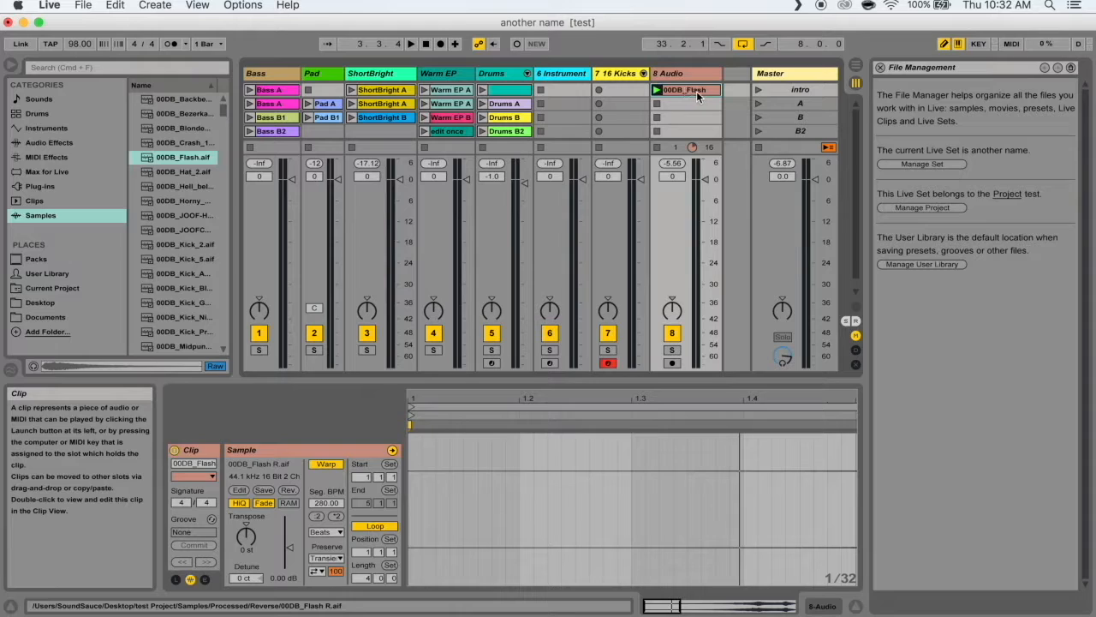
Try to save the 00DB_Flash clip into the Current Project folder under the name 00DB_Flash2.alc
{"action": "left_click", "coordinate": [40, 287]}
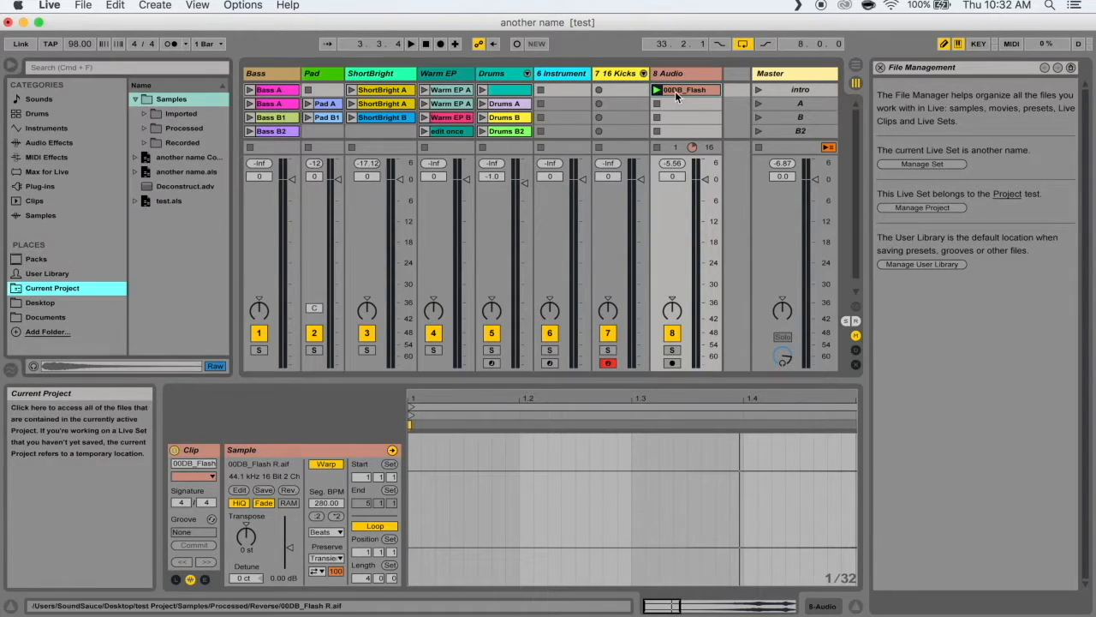
{"action": "left_click_drag", "start_coordinate": [221, 227], "coordinate": [181, 228]}
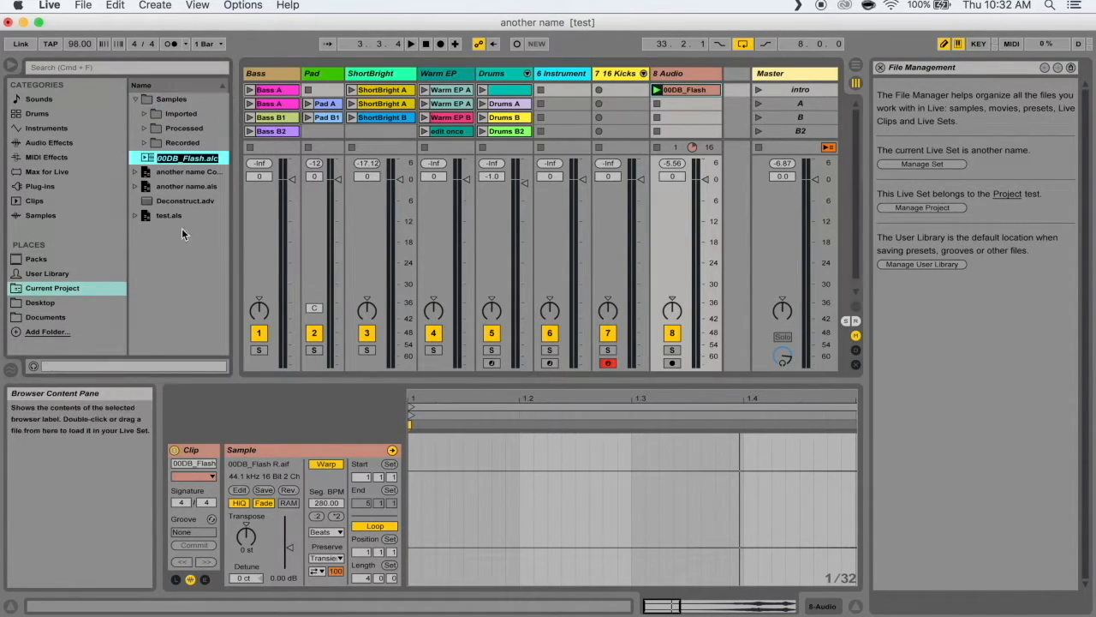
{"action": "type", "text": "2"}
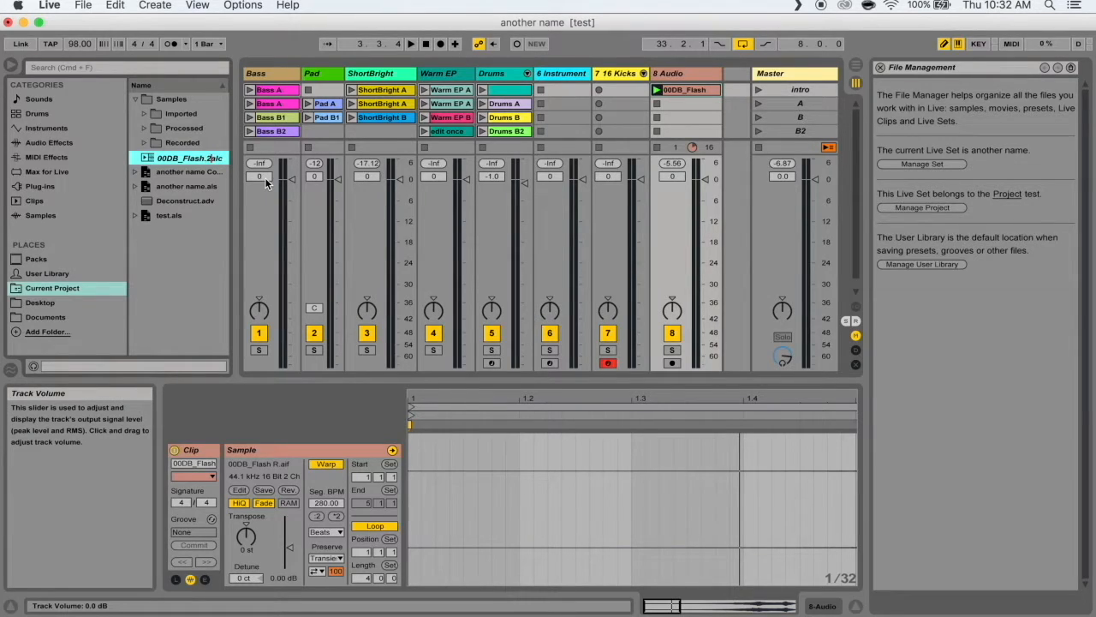
{"action": "key", "text": "BackSpace"}
{"action": "key", "text": "Left"}
{"action": "type", "text": "2"}
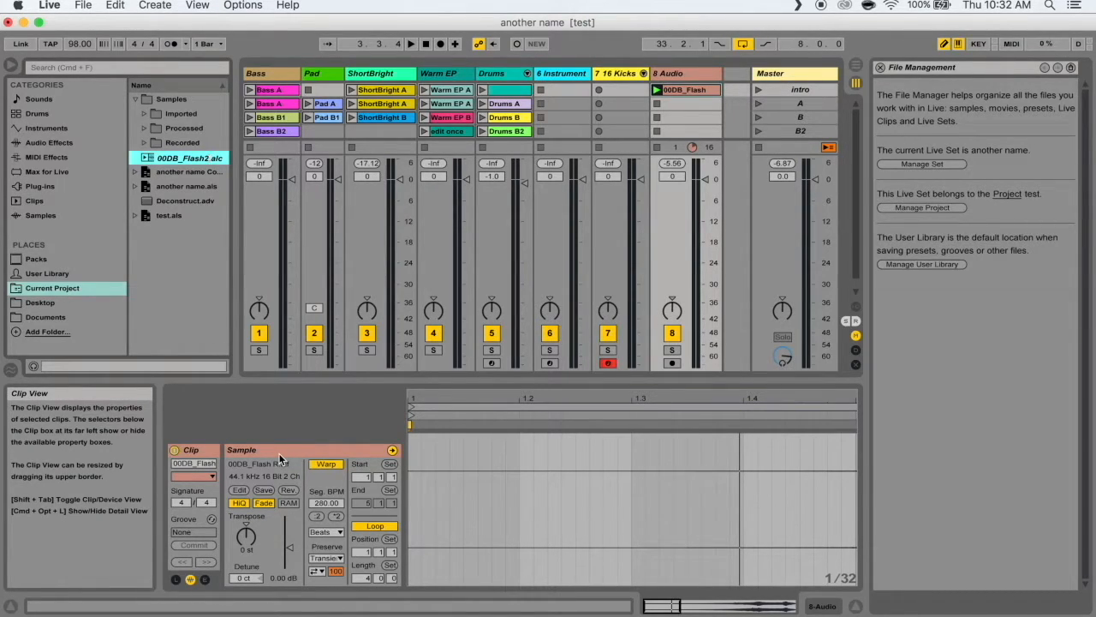
{"action": "key", "text": "Escape"}
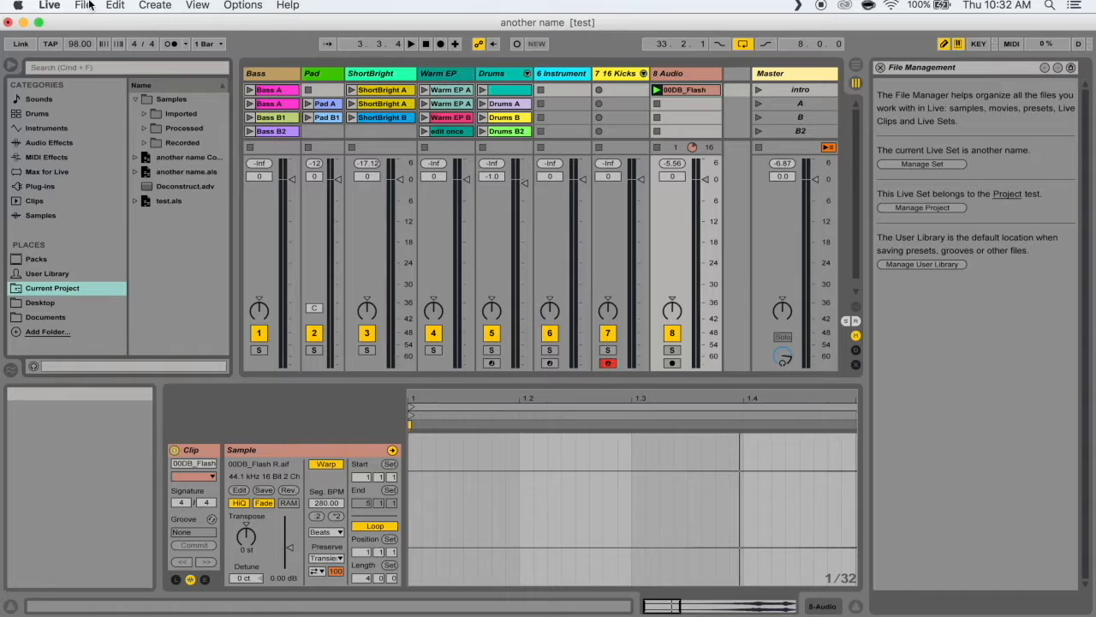
Review the Collect Files on Export and Create Analysis Files settings in the Library and File Folder preferences
{"action": "left_click", "coordinate": [86, 6]}
{"action": "mouse_move", "coordinate": [49, 6]}
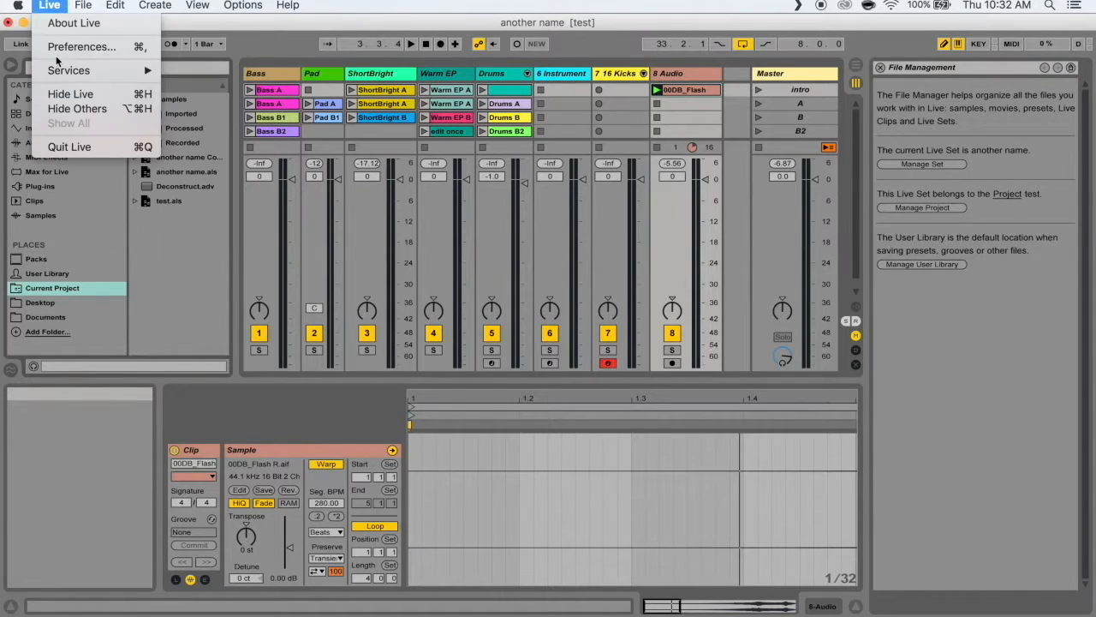
{"action": "left_click", "coordinate": [61, 44]}
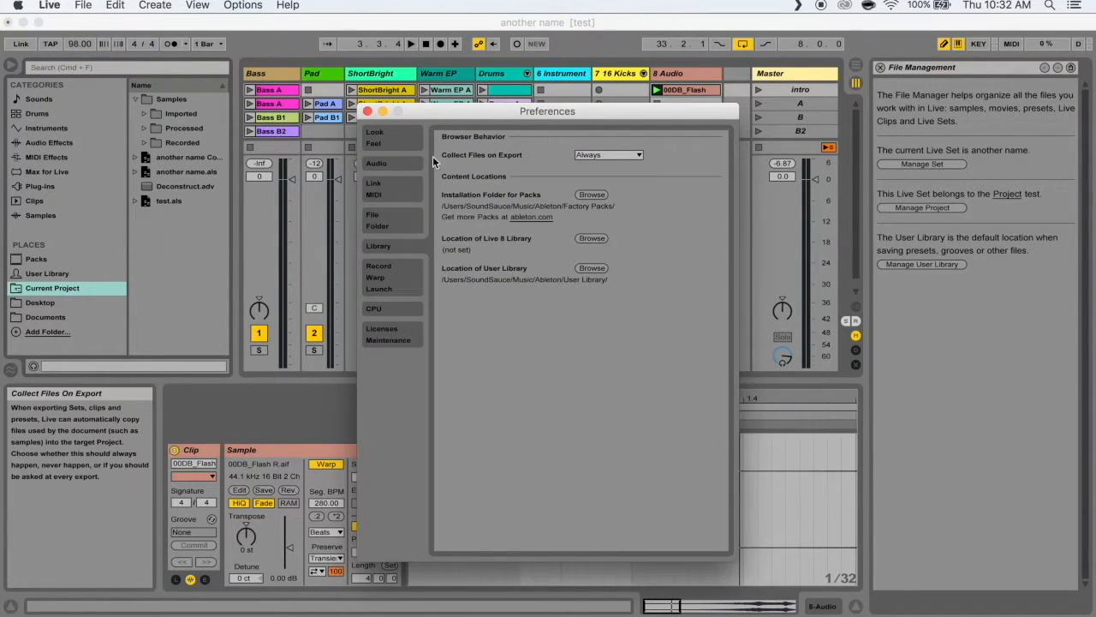
{"action": "left_click", "coordinate": [404, 218]}
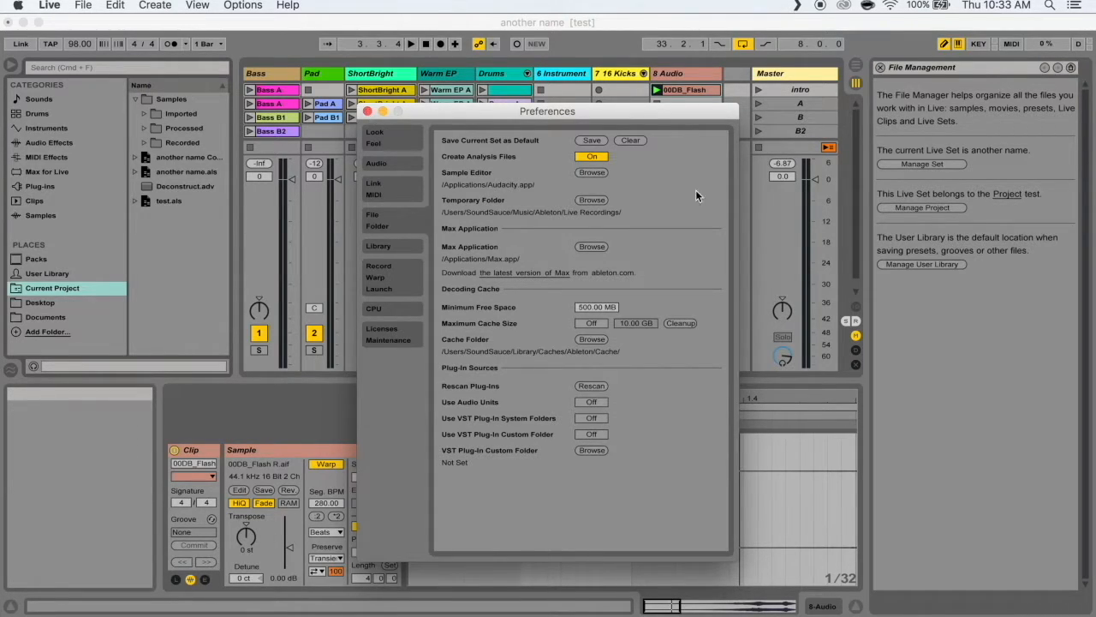
{"action": "left_click", "coordinate": [596, 159]}
{"action": "left_click", "coordinate": [367, 111]}
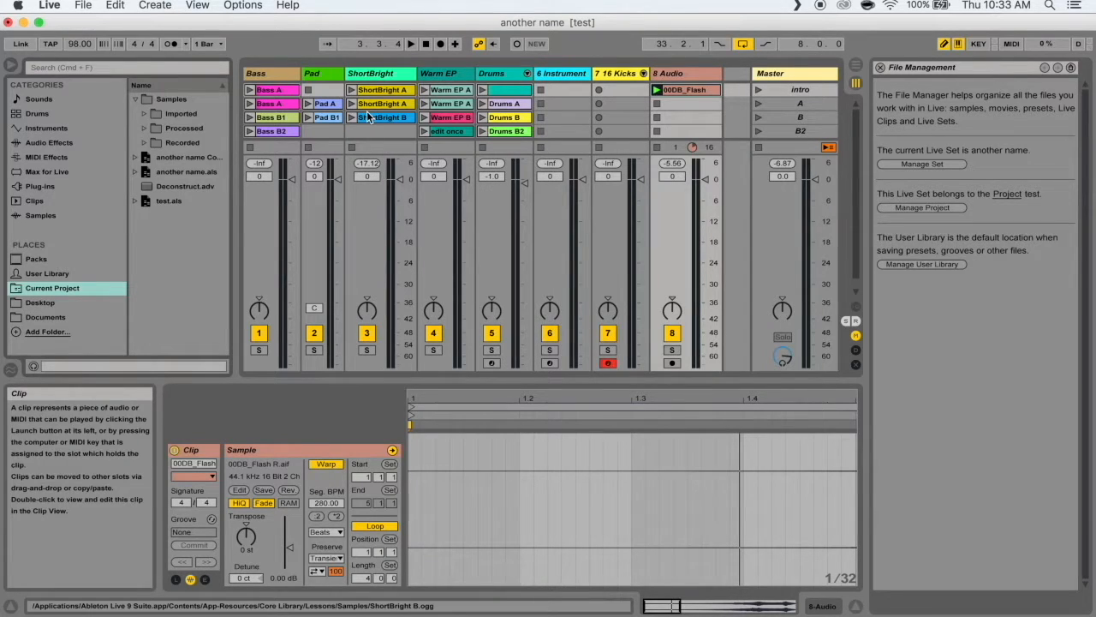
Open the Export Audio/Video dialog and look through the available Rendered Track choices
{"action": "left_click", "coordinate": [49, 5]}
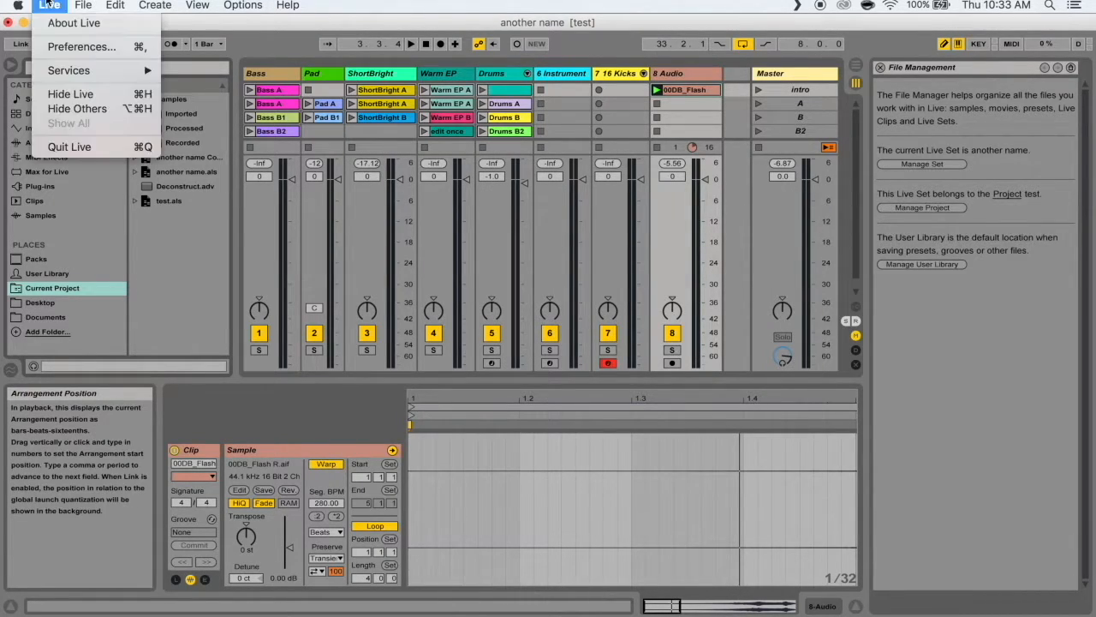
{"action": "mouse_move", "coordinate": [83, 5]}
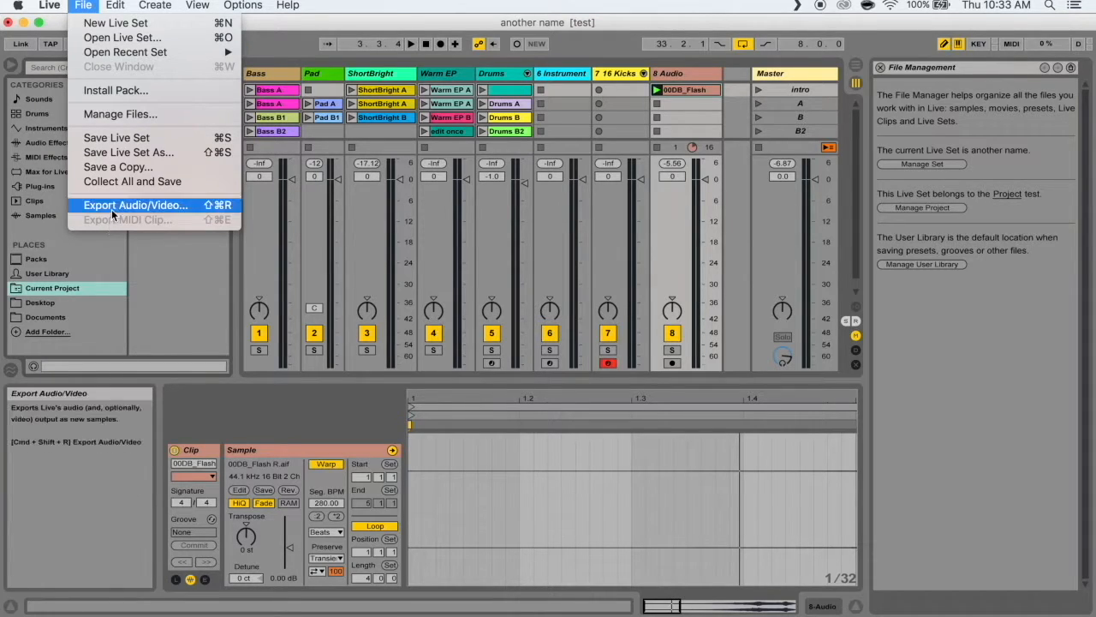
{"action": "left_click", "coordinate": [83, 5]}
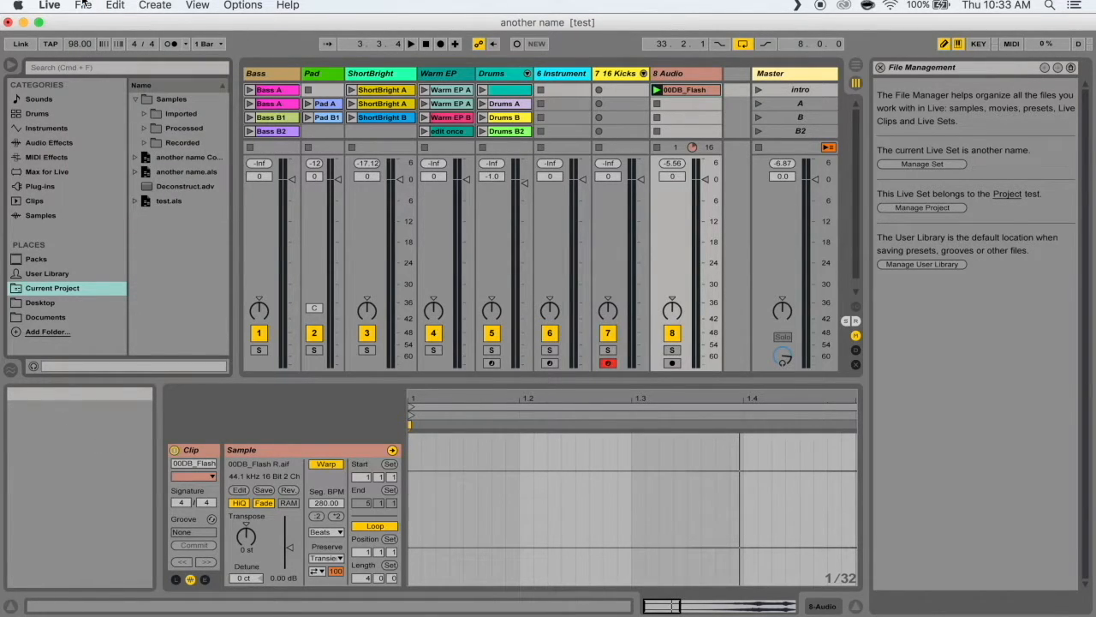
{"action": "key", "text": "super+shift+r"}
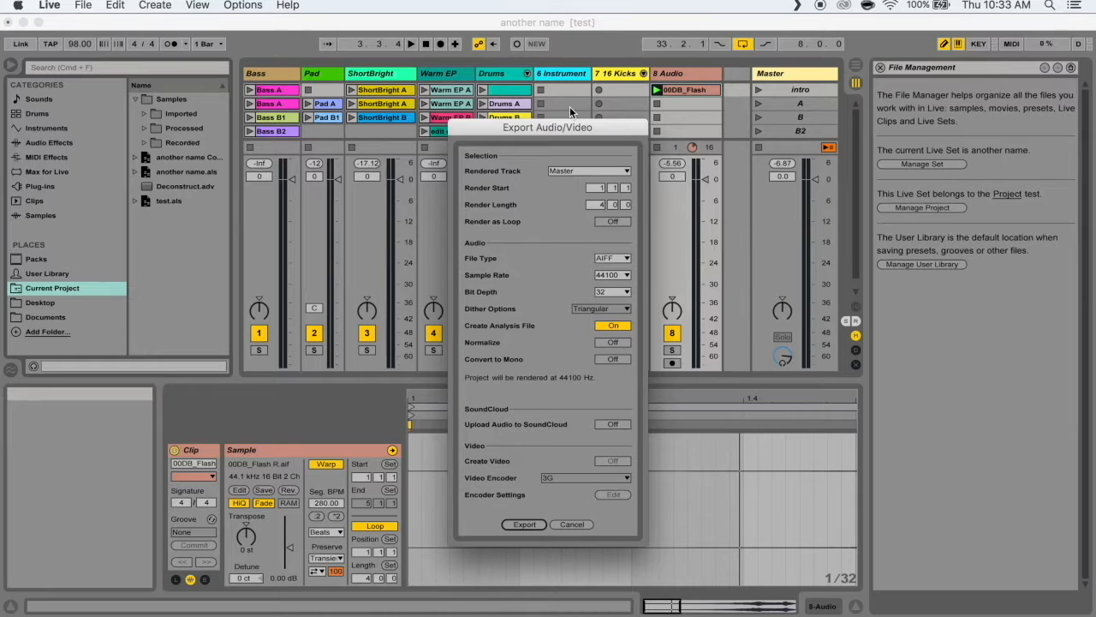
{"action": "left_click_drag", "start_coordinate": [576, 128], "coordinate": [692, 65]}
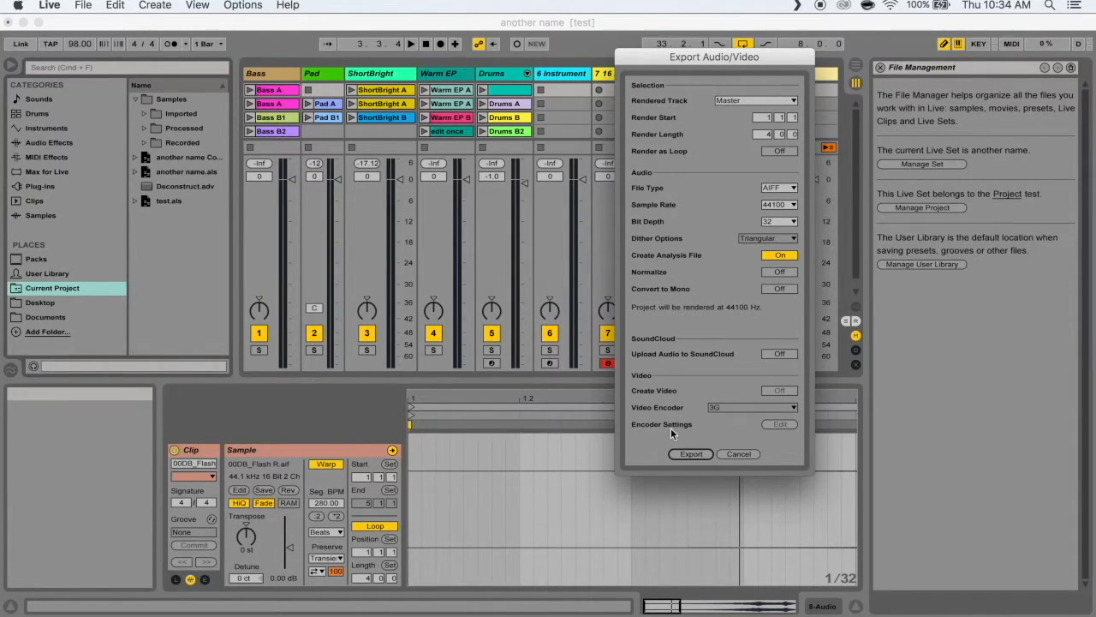
{"action": "left_click_drag", "start_coordinate": [743, 94], "coordinate": [690, 93]}
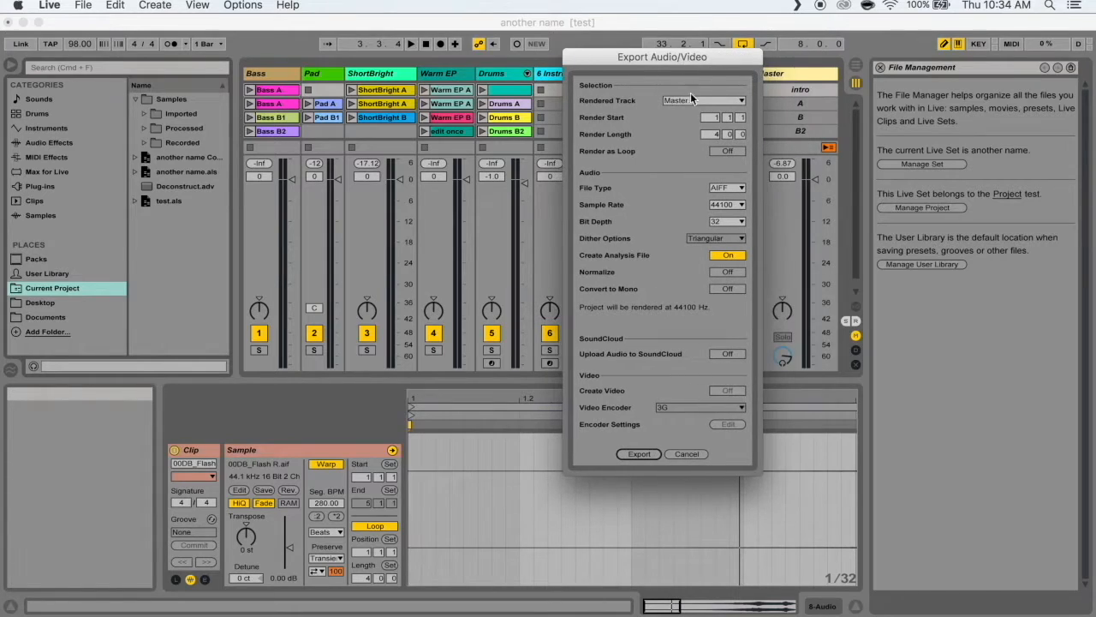
{"action": "left_click", "coordinate": [694, 99]}
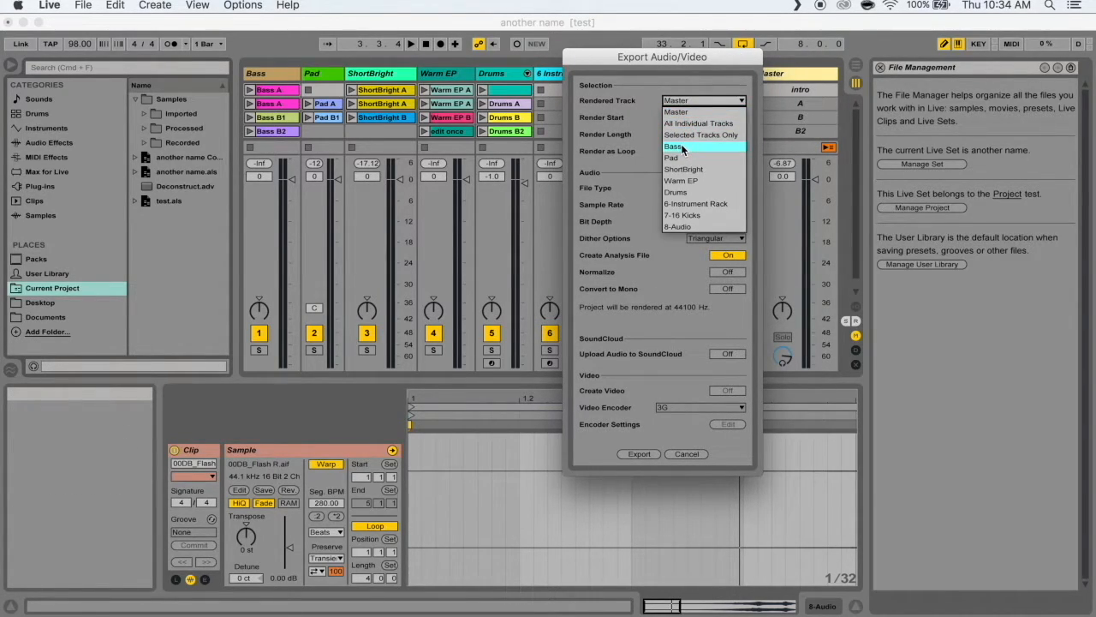
{"action": "key", "text": "Escape"}
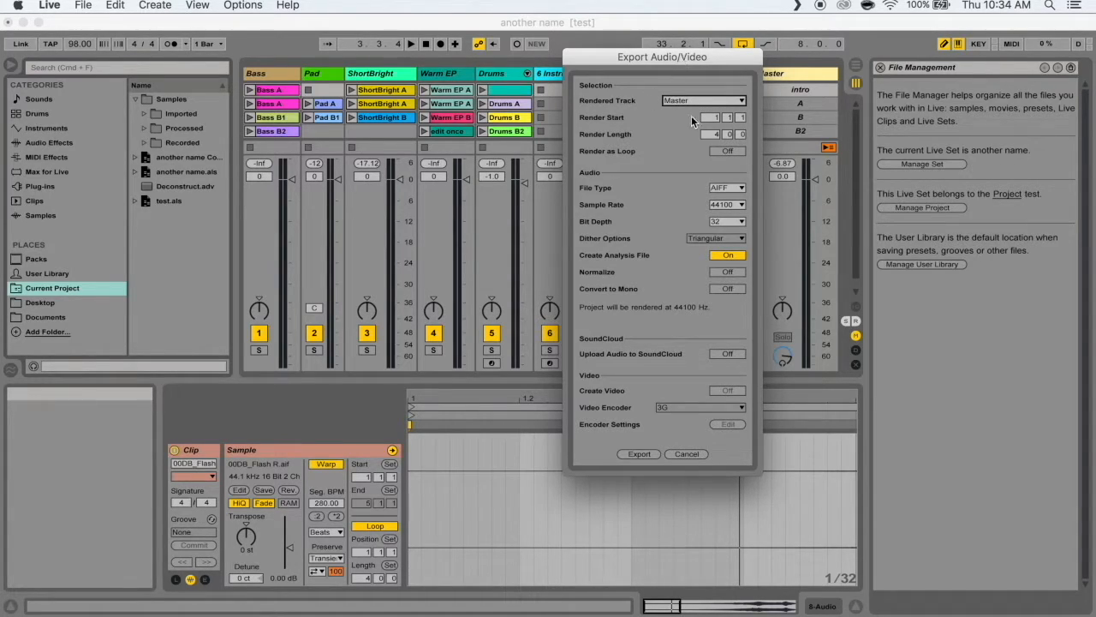
Set Rendered Track to All Individual Tracks, switch it to Selected Tracks Only and leave the export dialog
{"action": "left_click_drag", "start_coordinate": [693, 69], "coordinate": [653, 68]}
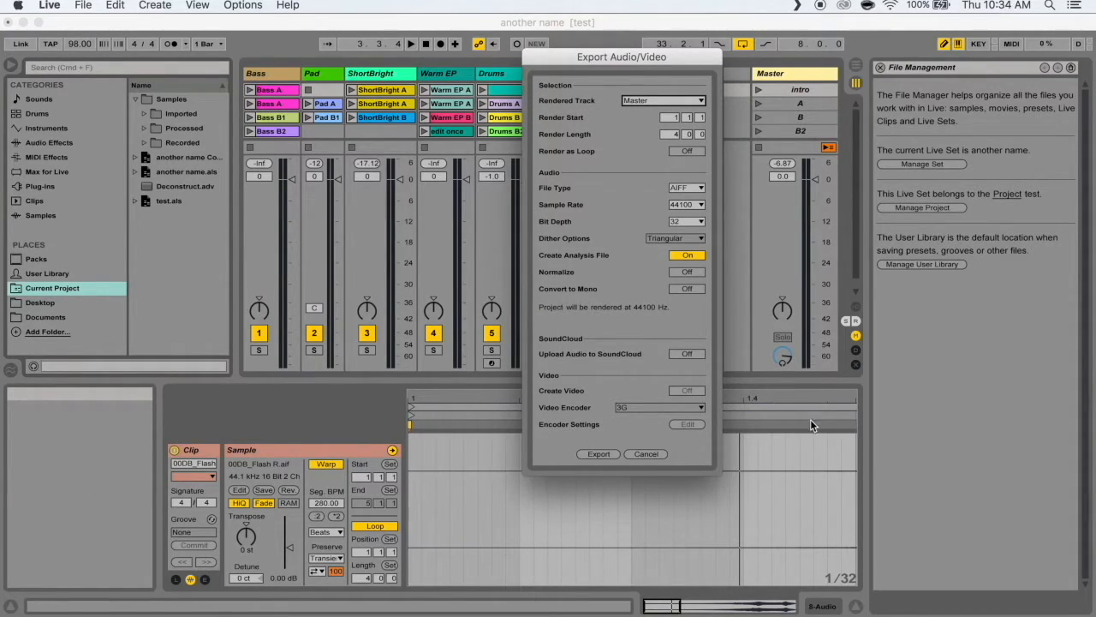
{"action": "left_click", "coordinate": [690, 100]}
{"action": "left_click", "coordinate": [668, 113]}
{"action": "left_click_drag", "start_coordinate": [616, 52], "coordinate": [436, 61]}
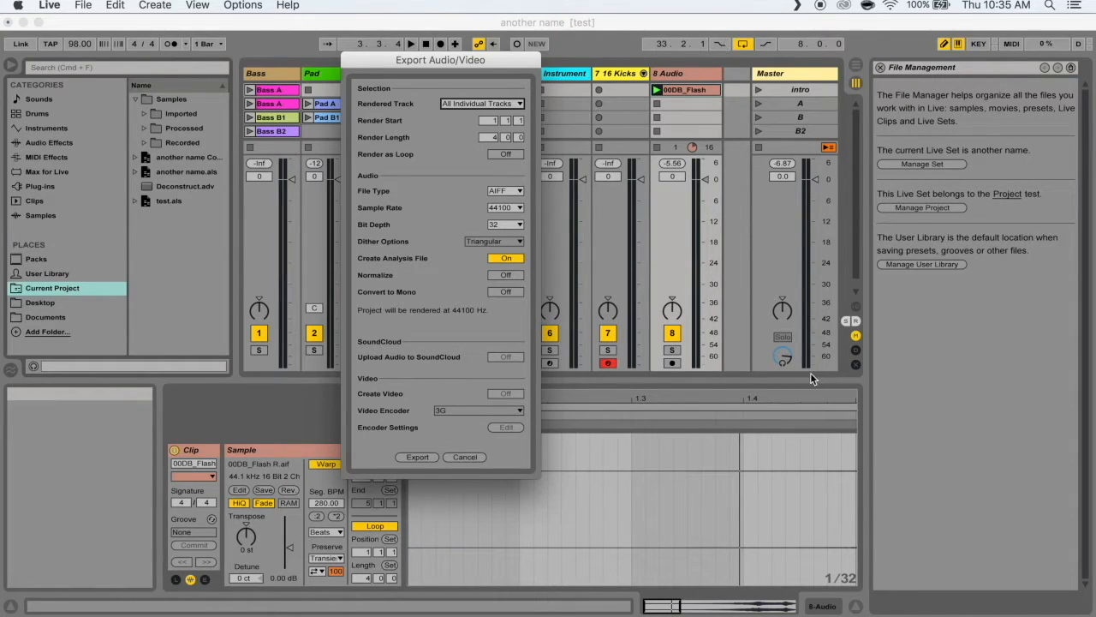
{"action": "left_click", "coordinate": [509, 102]}
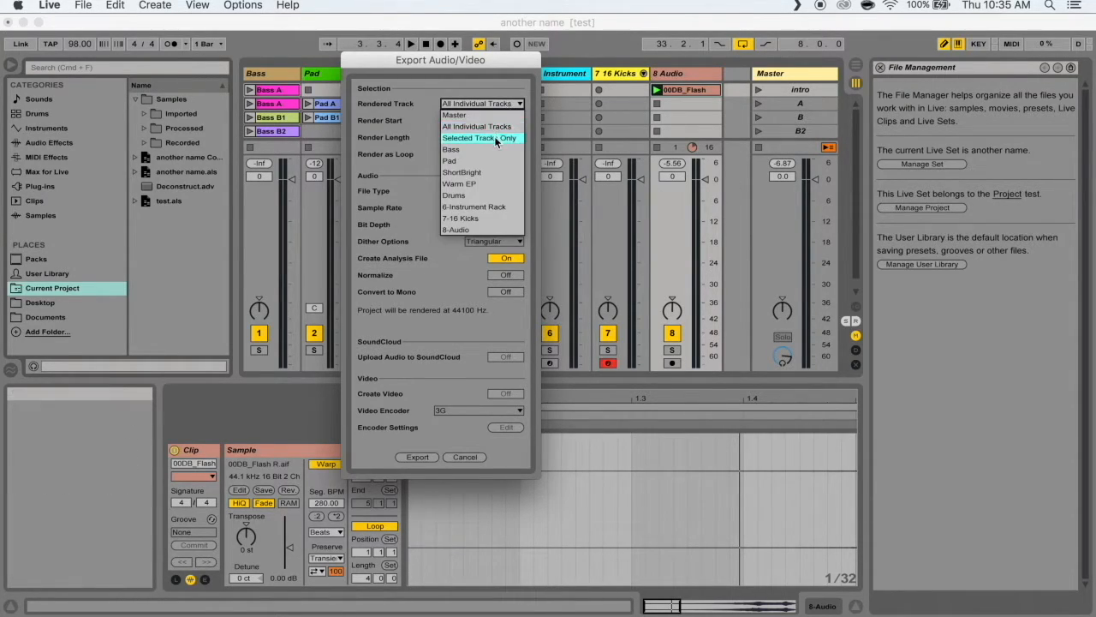
{"action": "left_click", "coordinate": [495, 137]}
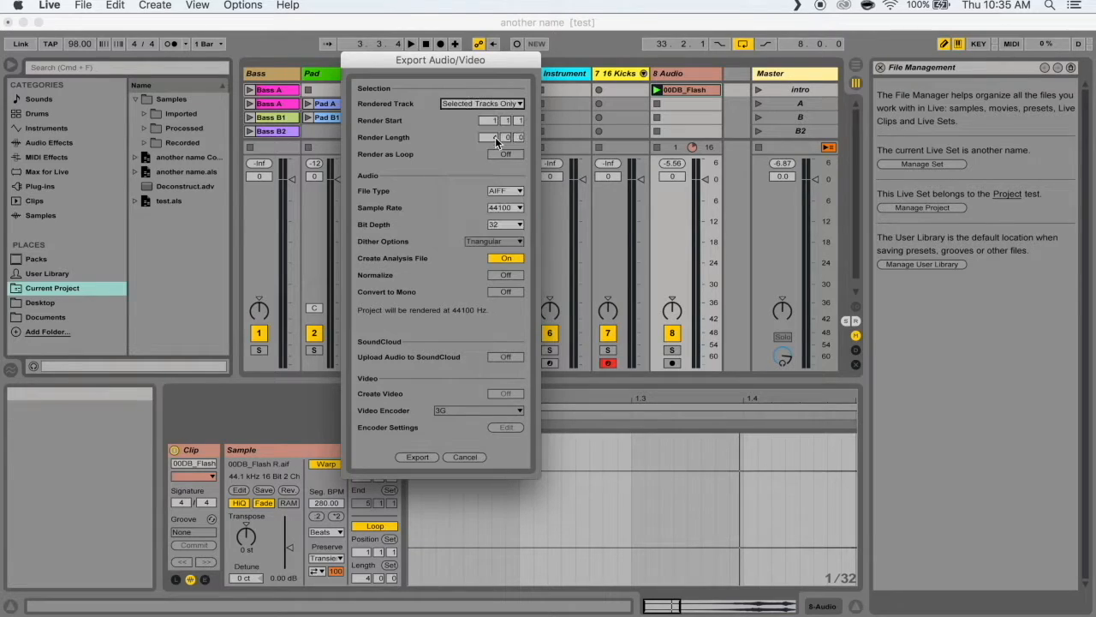
{"action": "key", "text": "Escape"}
Select the Drums and ShortBright tracks together and reopen the Export Audio/Video dialog
{"action": "left_click", "coordinate": [495, 74]}
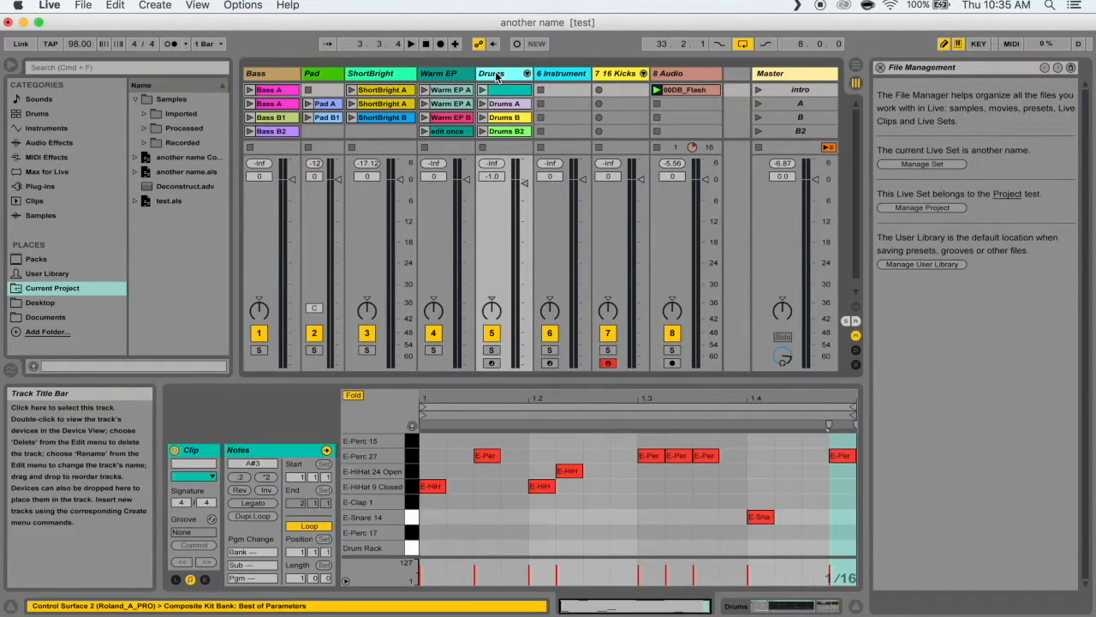
{"action": "left_click", "coordinate": [380, 76], "text": "shift"}
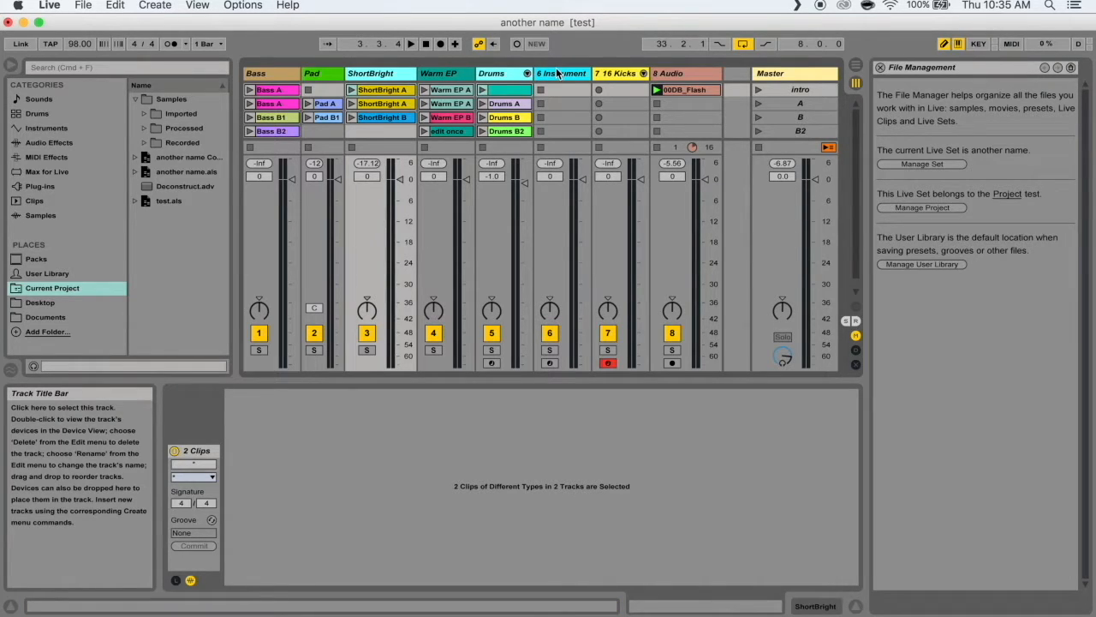
{"action": "key", "text": "super+shift+r"}
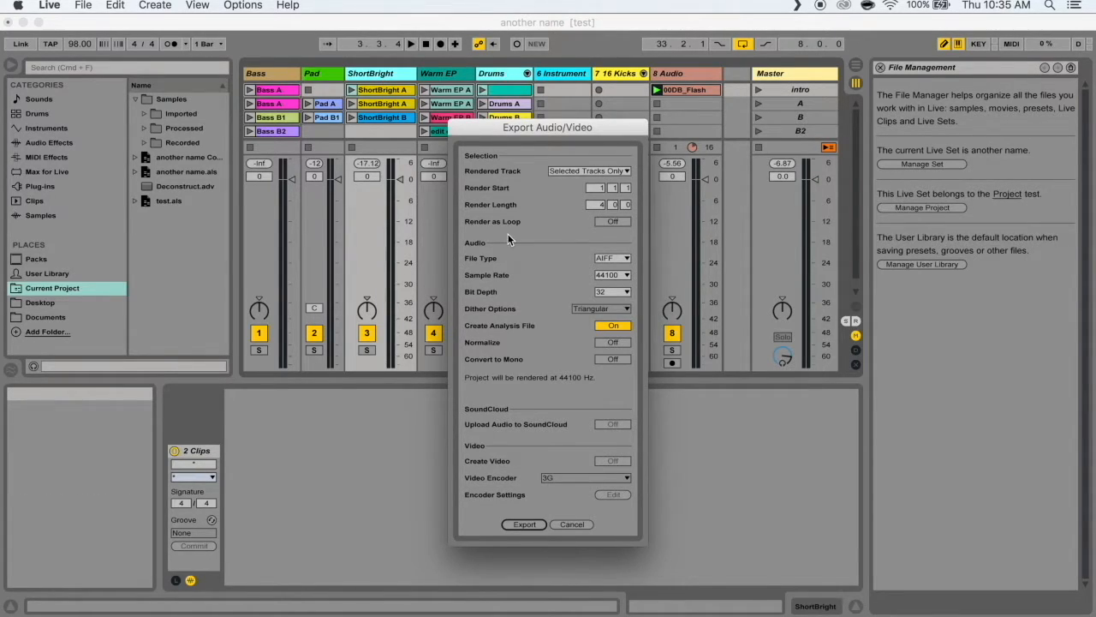
Set Rendered Track to ShortBright, switch it to Drums and look over the track choices again
{"action": "left_click", "coordinate": [618, 171]}
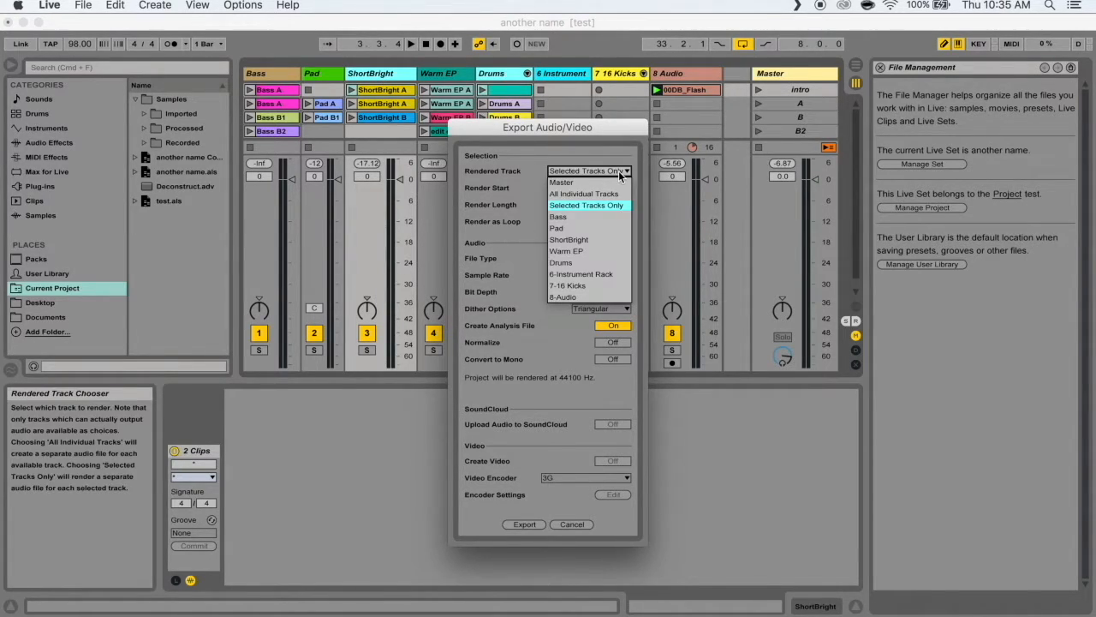
{"action": "left_click", "coordinate": [569, 239]}
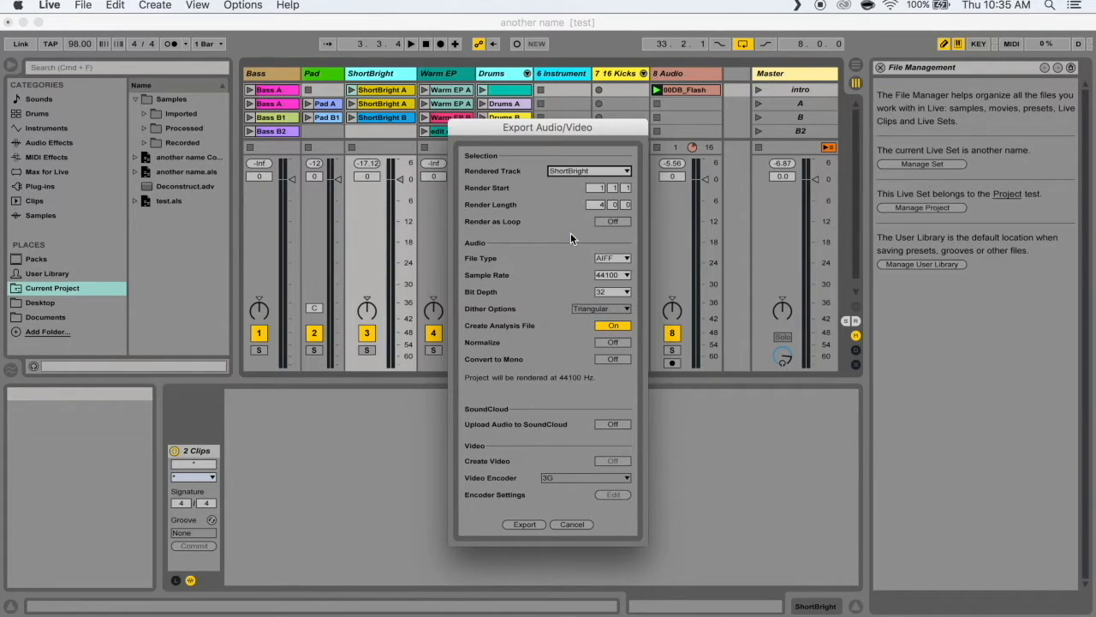
{"action": "left_click", "coordinate": [599, 170]}
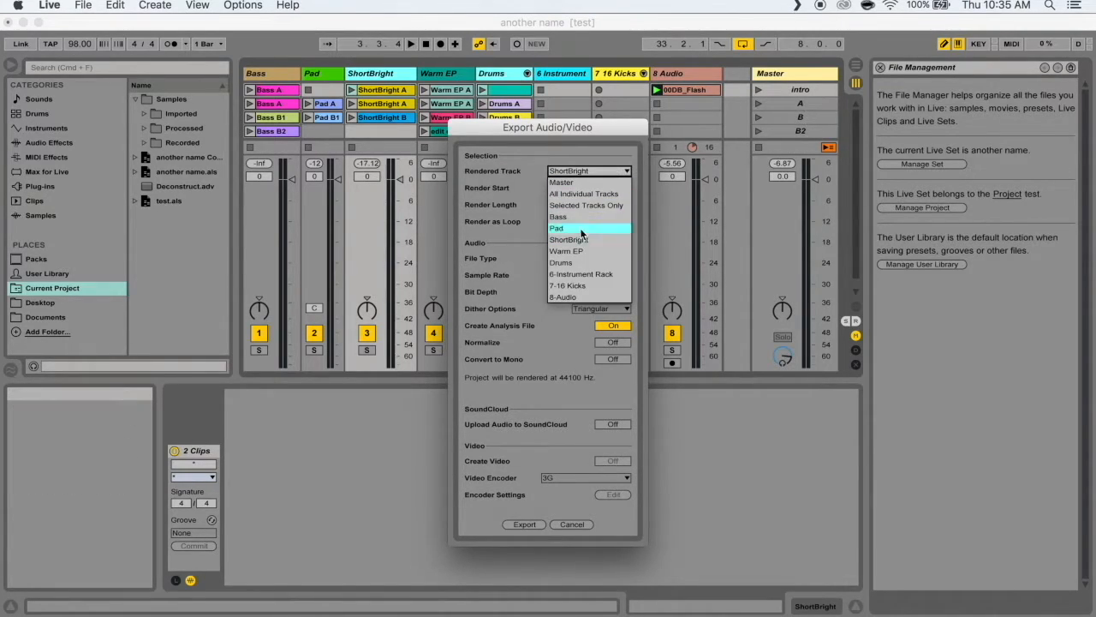
{"action": "left_click", "coordinate": [563, 262]}
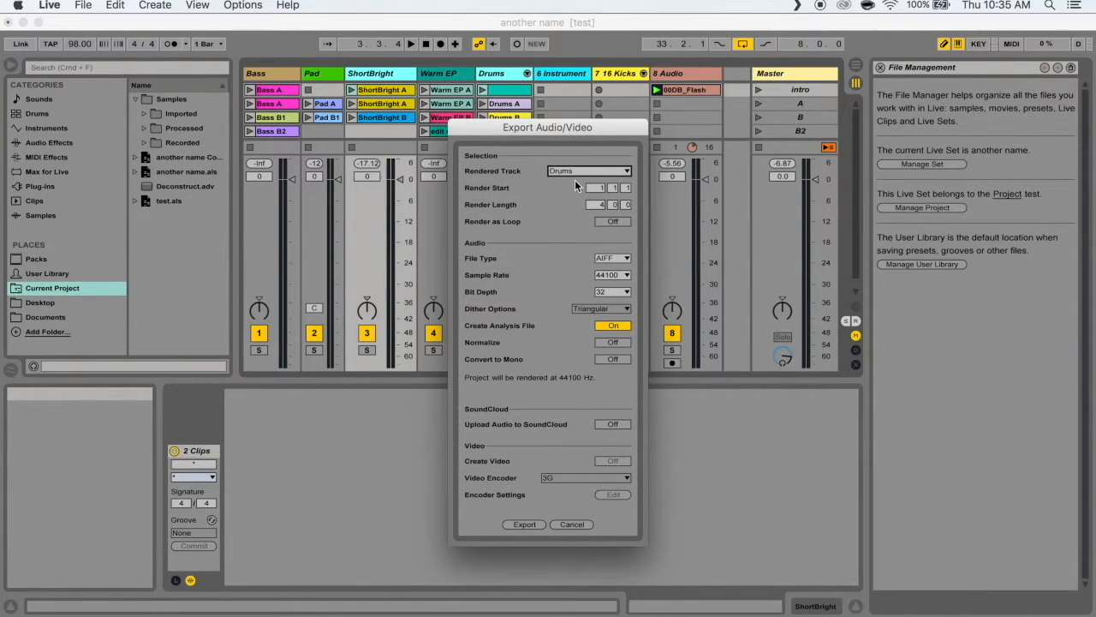
{"action": "left_click", "coordinate": [576, 171]}
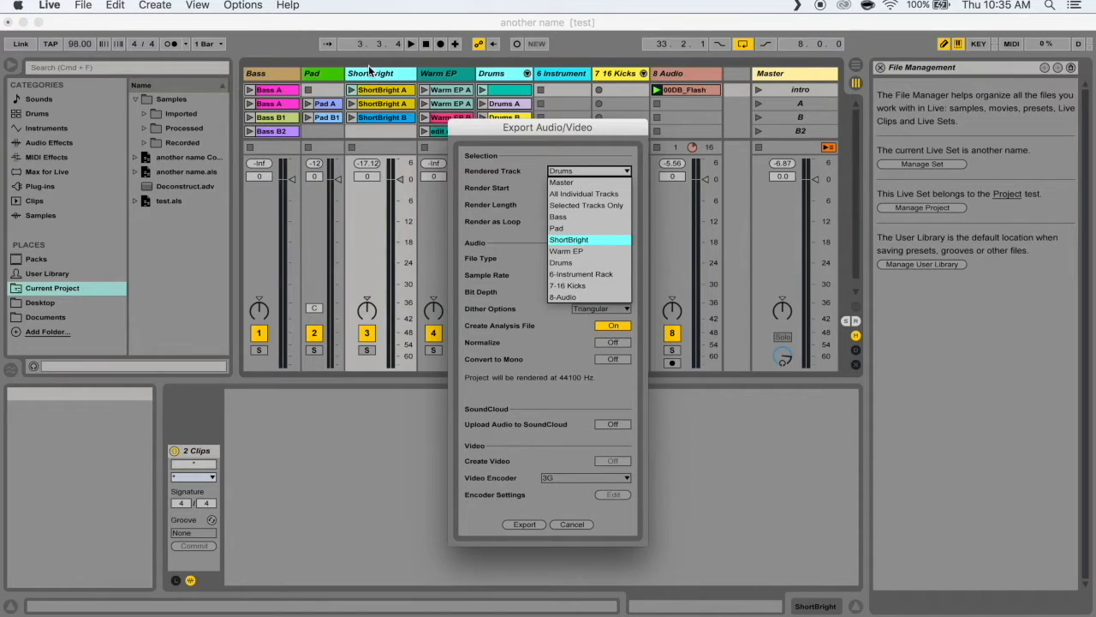
{"action": "left_click", "coordinate": [539, 150]}
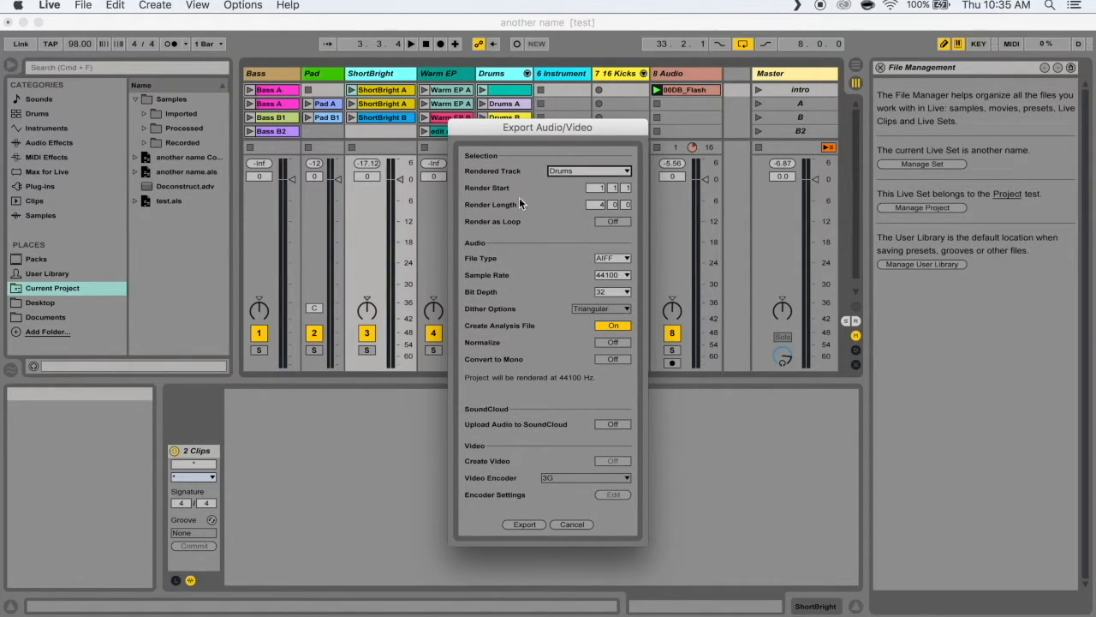
Place the insert marker at 2.3.1 in the Arrangement and check how Render Start follows it in the export dialog
{"action": "left_click", "coordinate": [599, 186]}
{"action": "key", "text": "Escape"}
{"action": "key", "text": "Tab"}
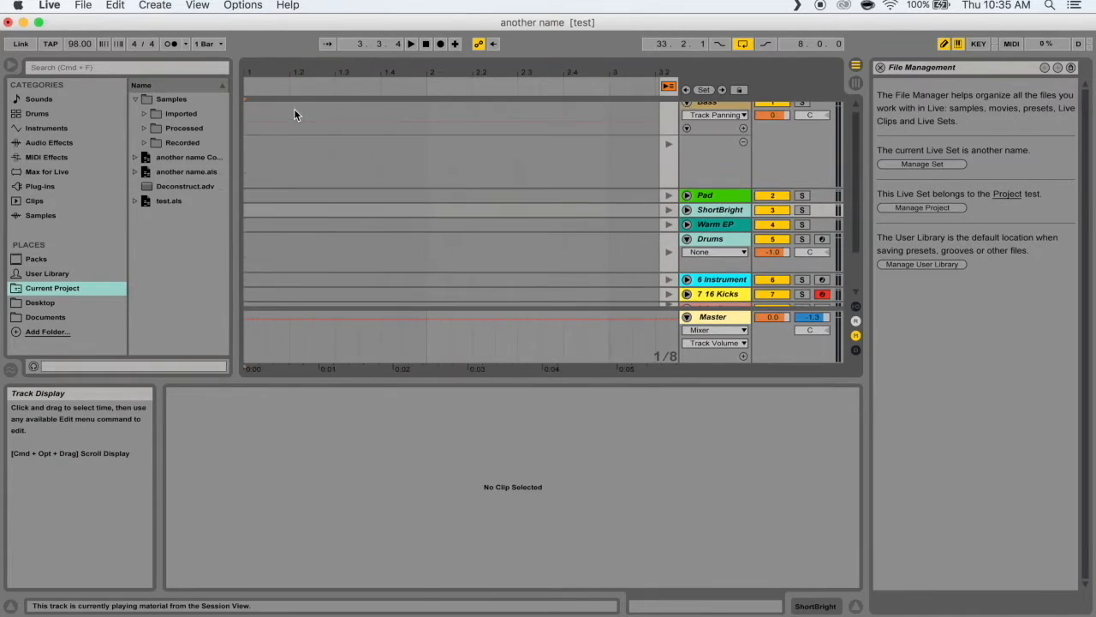
{"action": "key", "text": "Tab"}
{"action": "key", "text": "super+shift+r"}
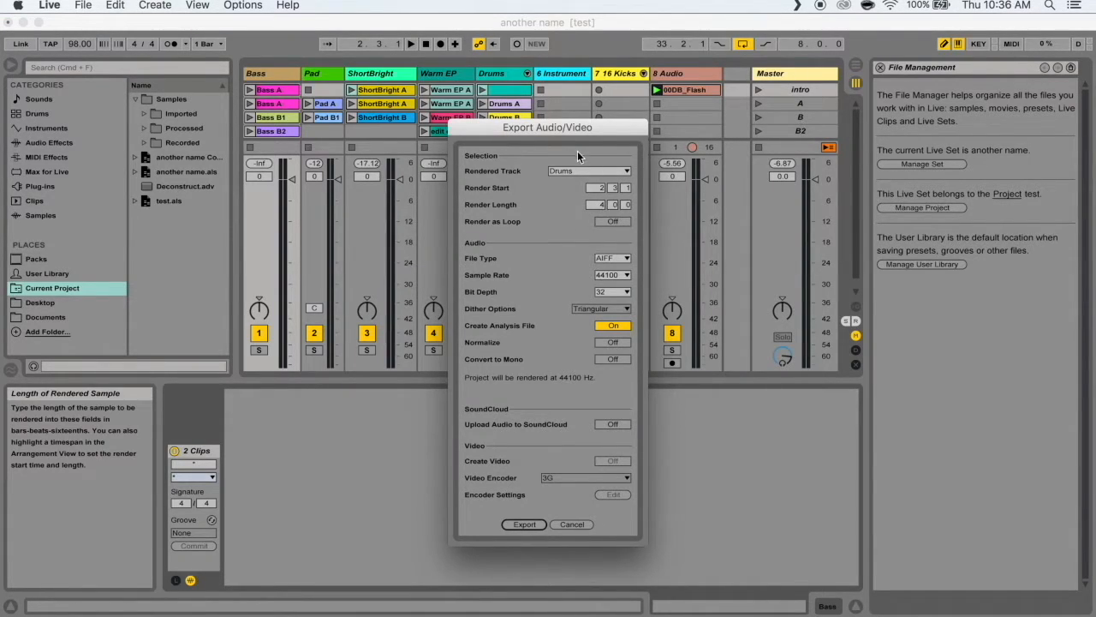
{"action": "key", "text": "Escape"}
{"action": "key", "text": "Tab"}
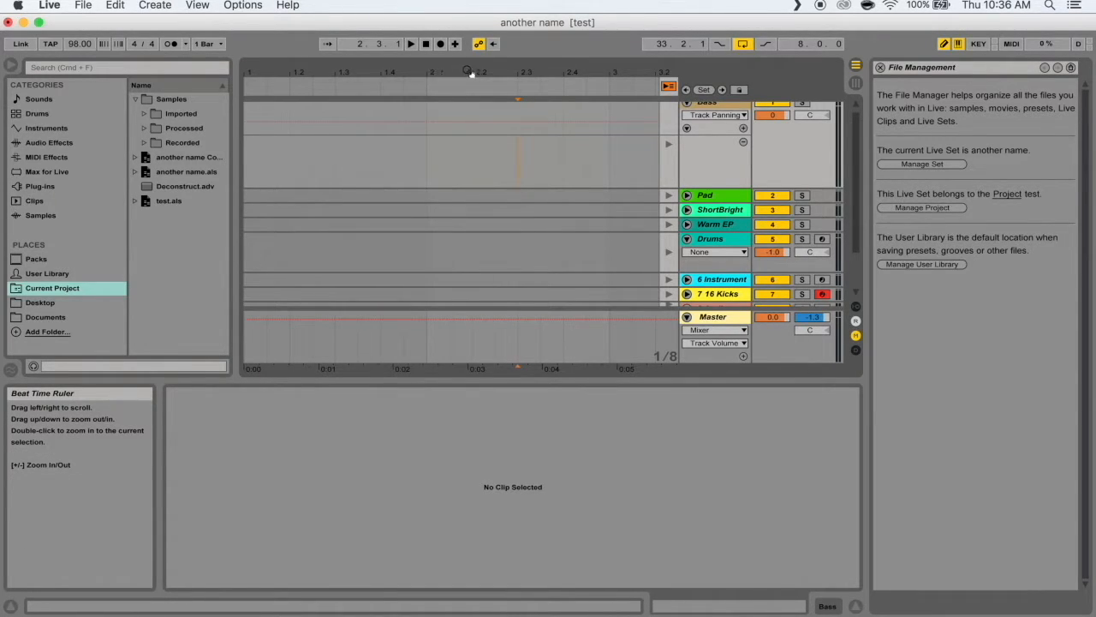
Resize the Arrangement loop so it starts at 35.1.1 and lasts 14 bars
{"action": "double_click", "coordinate": [439, 74]}
{"action": "left_click", "coordinate": [542, 84]}
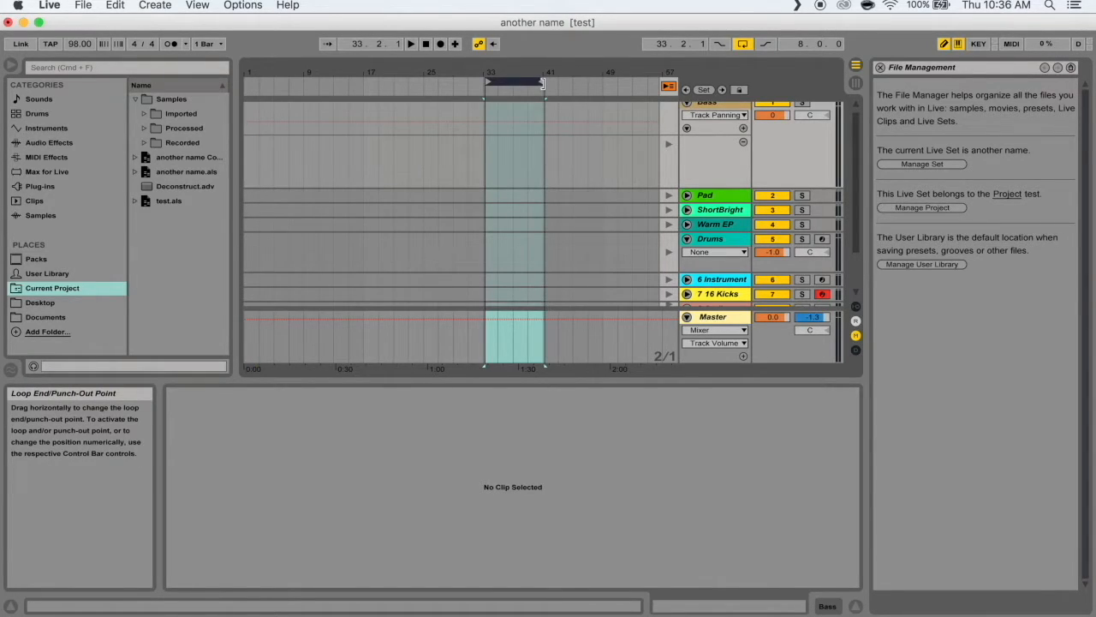
{"action": "left_click_drag", "start_coordinate": [542, 83], "coordinate": [602, 83]}
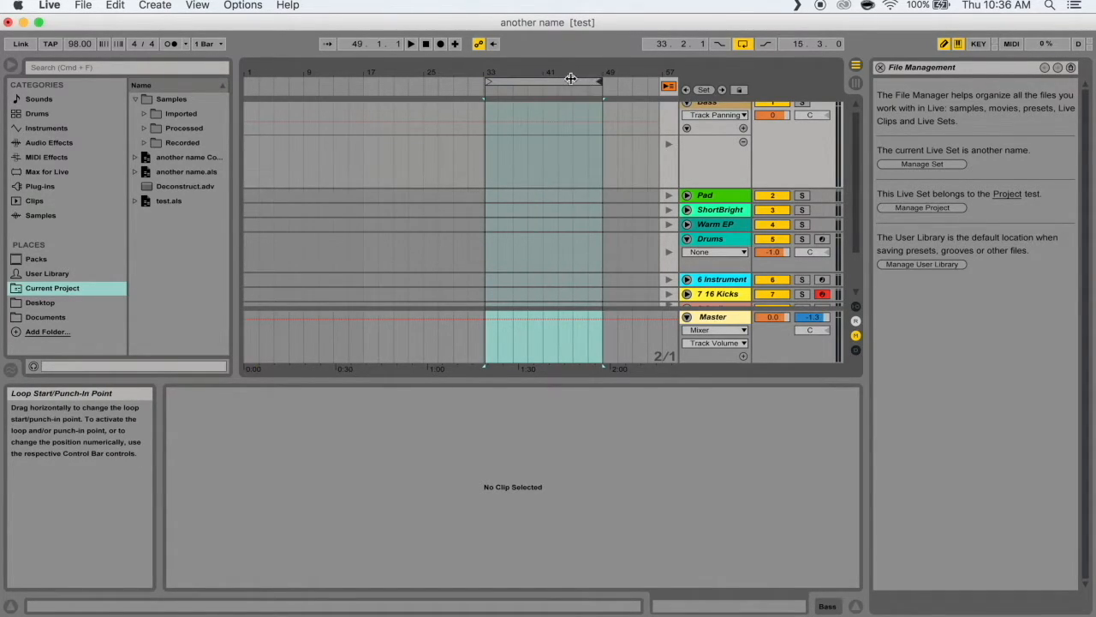
{"action": "mouse_move", "coordinate": [483, 82]}
{"action": "left_mouse_down"}
{"action": "mouse_move", "coordinate": [316, 83]}
{"action": "mouse_move", "coordinate": [502, 83]}
{"action": "left_mouse_up"}
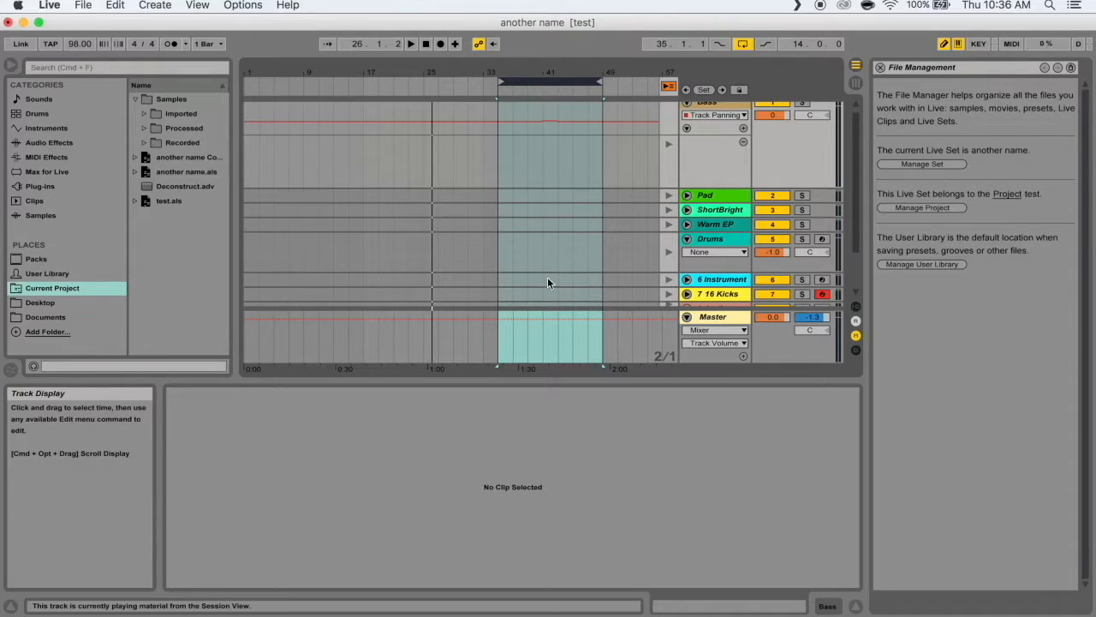
Select a four-bar loop range starting at 33.1.1 in the Arrangement and open the Export Audio/Video dialog
{"action": "left_click", "coordinate": [312, 129]}
{"action": "key", "text": "super+z"}
{"action": "left_click", "coordinate": [500, 79]}
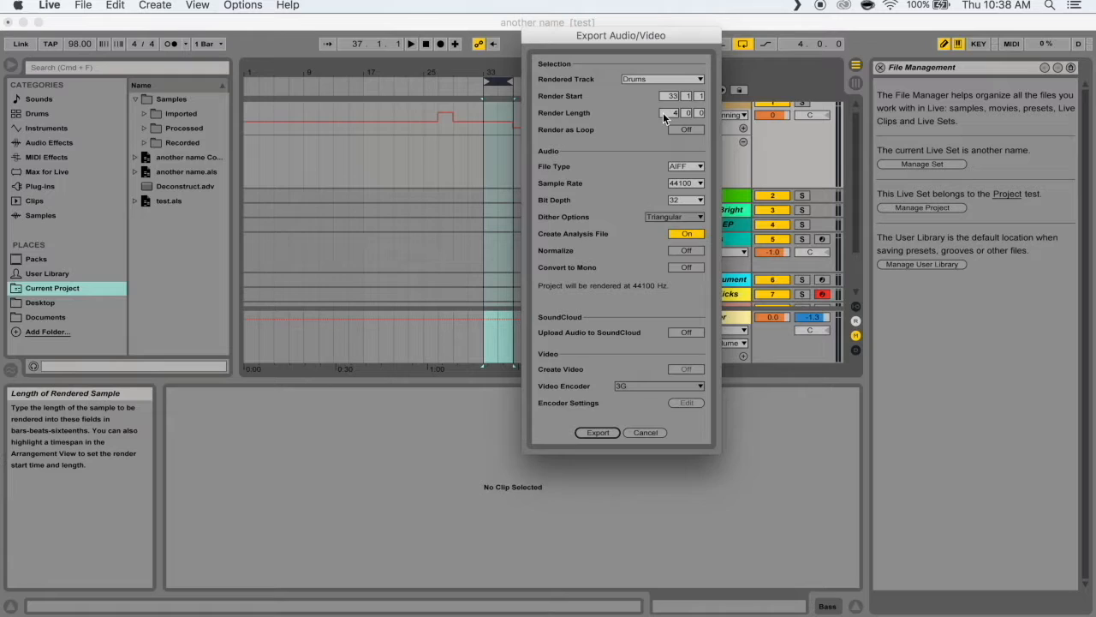
Turn Render as Loop on and back off, and check the File Type choices, leaving AIFF selected
{"action": "left_click", "coordinate": [686, 129]}
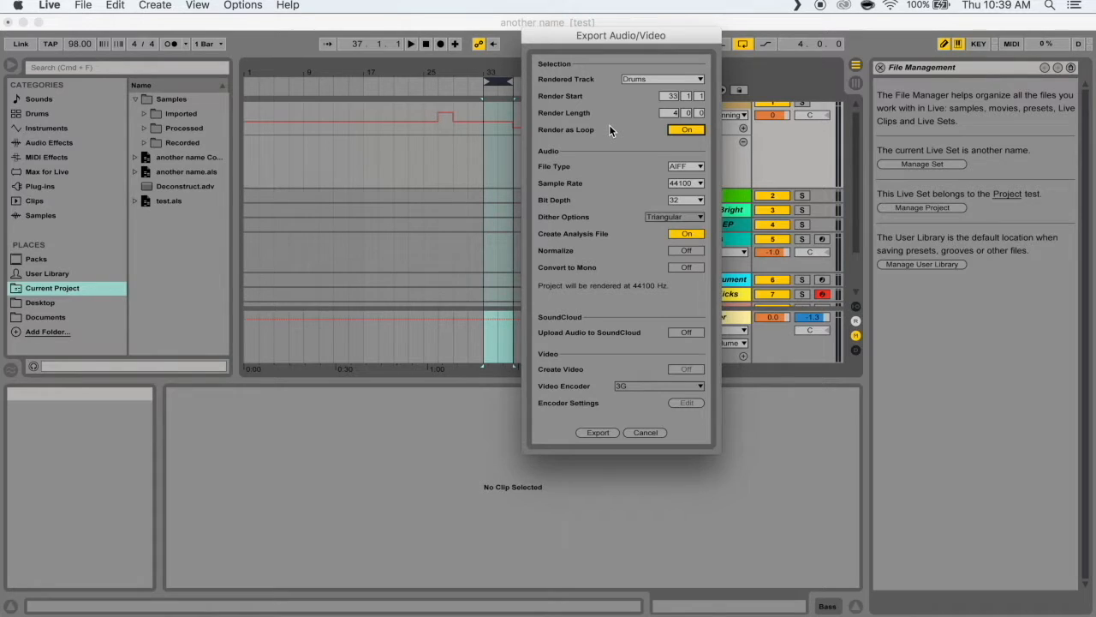
{"action": "left_click", "coordinate": [693, 130]}
{"action": "left_click", "coordinate": [695, 163]}
{"action": "left_click", "coordinate": [685, 166]}
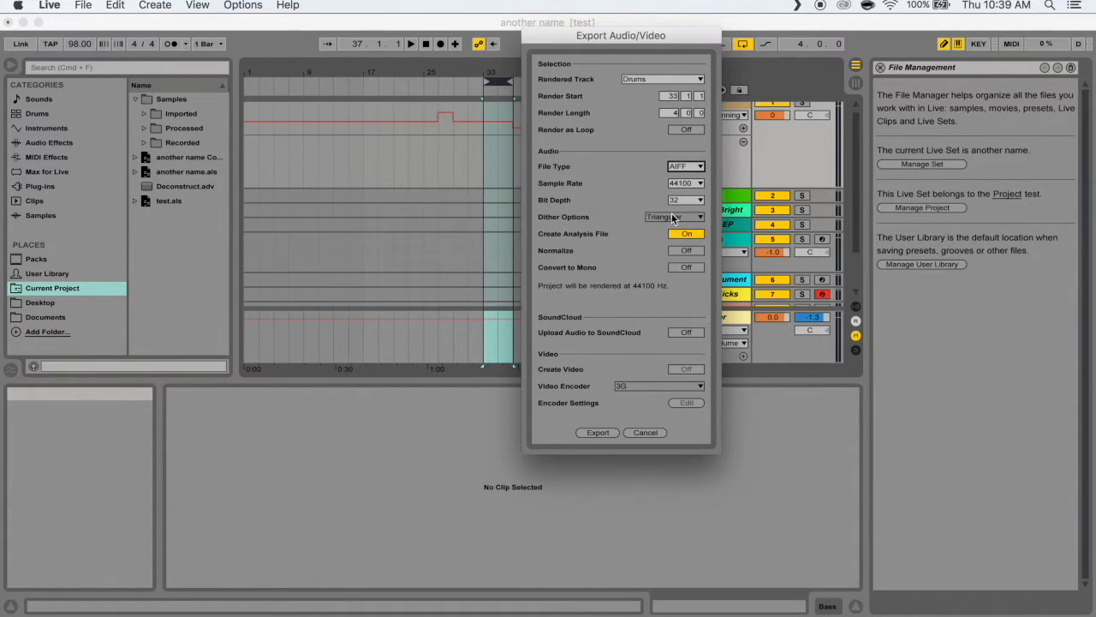
Set Bit Depth to 16 and switch Dither Options to No Dither and back to Triangular
{"action": "left_click", "coordinate": [690, 200]}
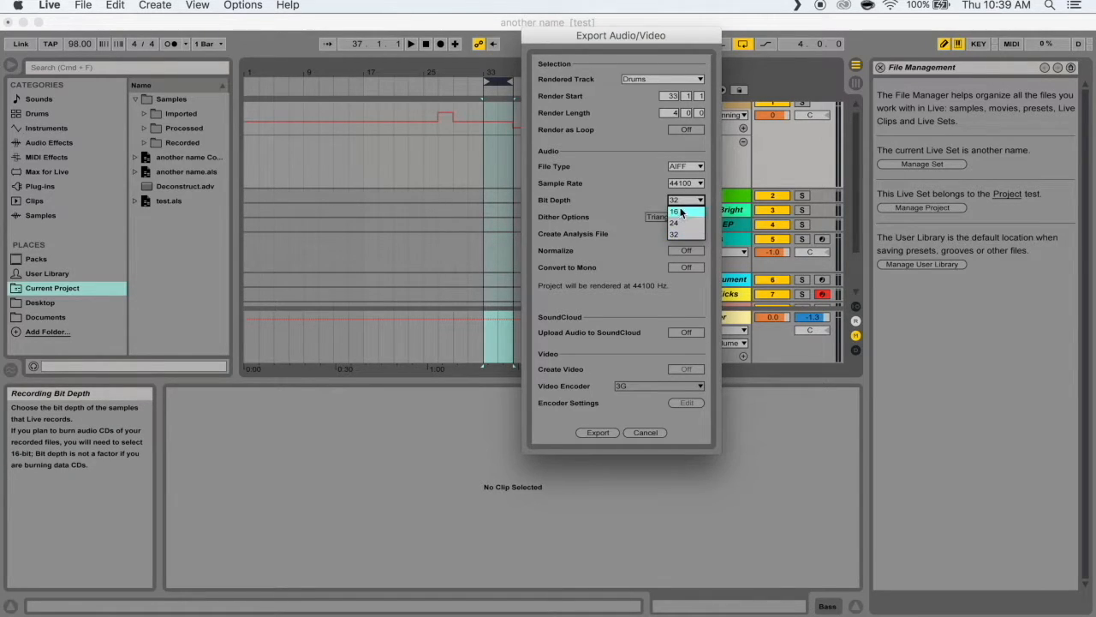
{"action": "left_click", "coordinate": [675, 211]}
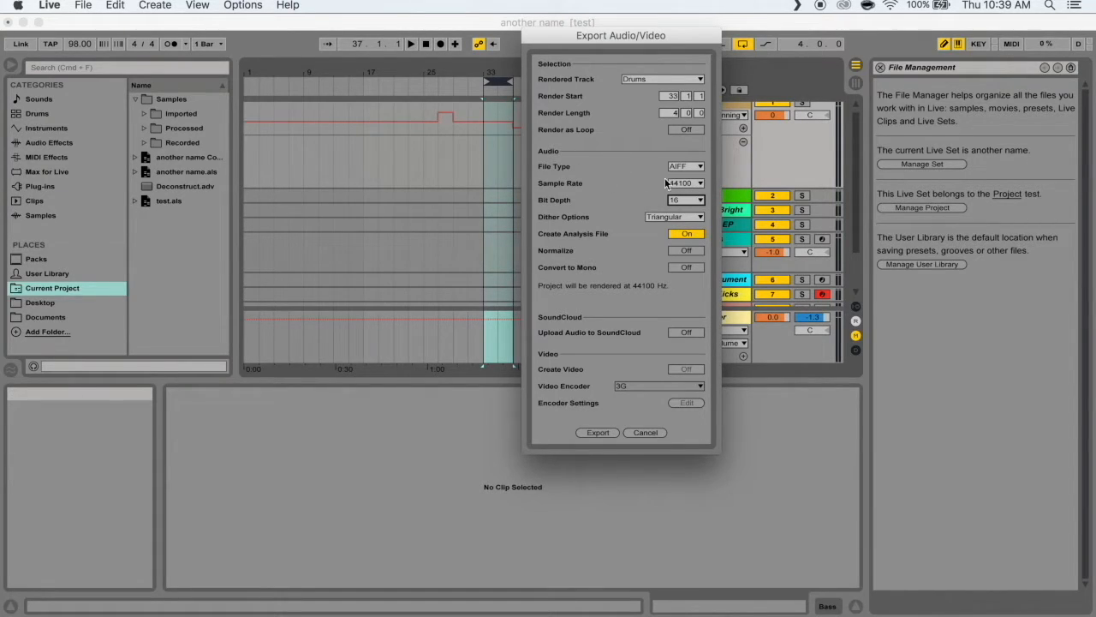
{"action": "left_click", "coordinate": [671, 219]}
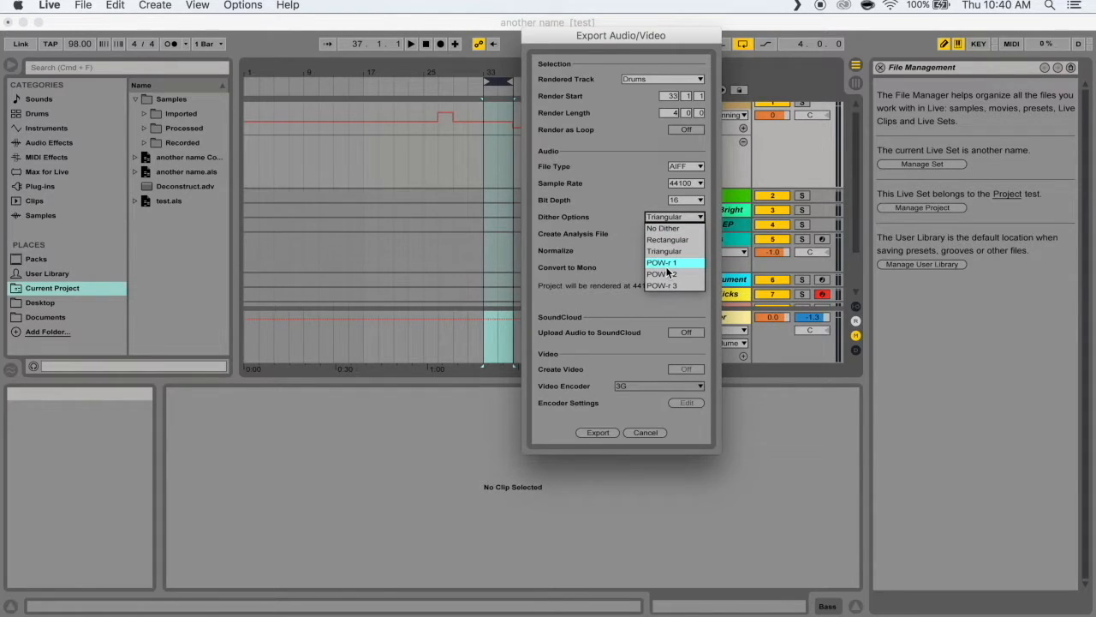
{"action": "left_click", "coordinate": [663, 228]}
{"action": "left_click", "coordinate": [675, 217]}
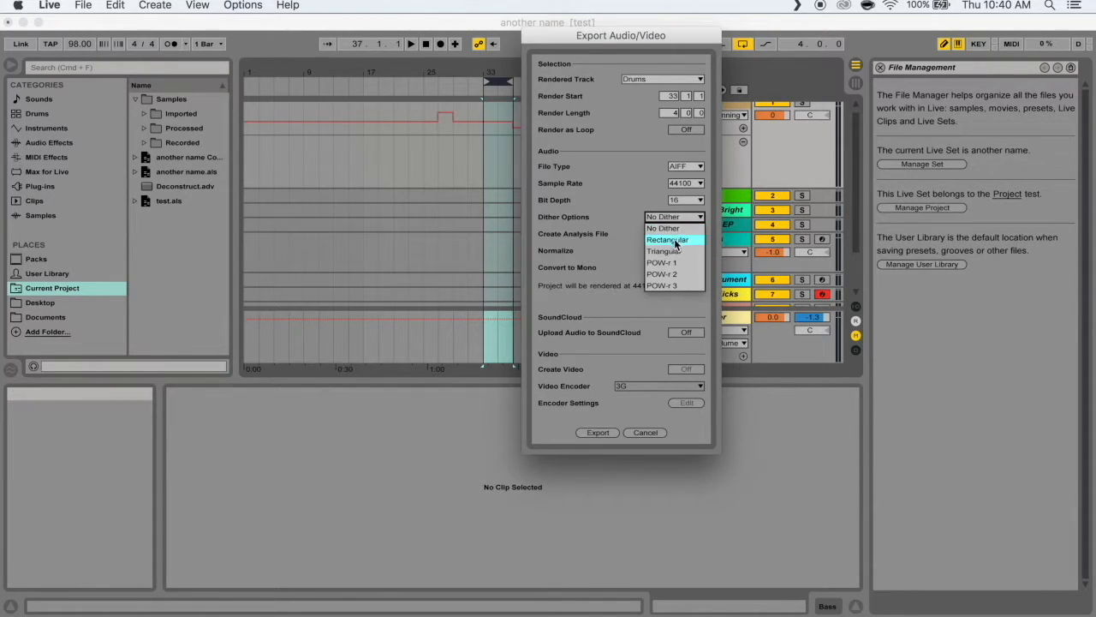
{"action": "left_click", "coordinate": [675, 251]}
Set Bit Depth to 32 and export the Drums track as an AIFF file to the Desktop under a new name
{"action": "left_click", "coordinate": [690, 201]}
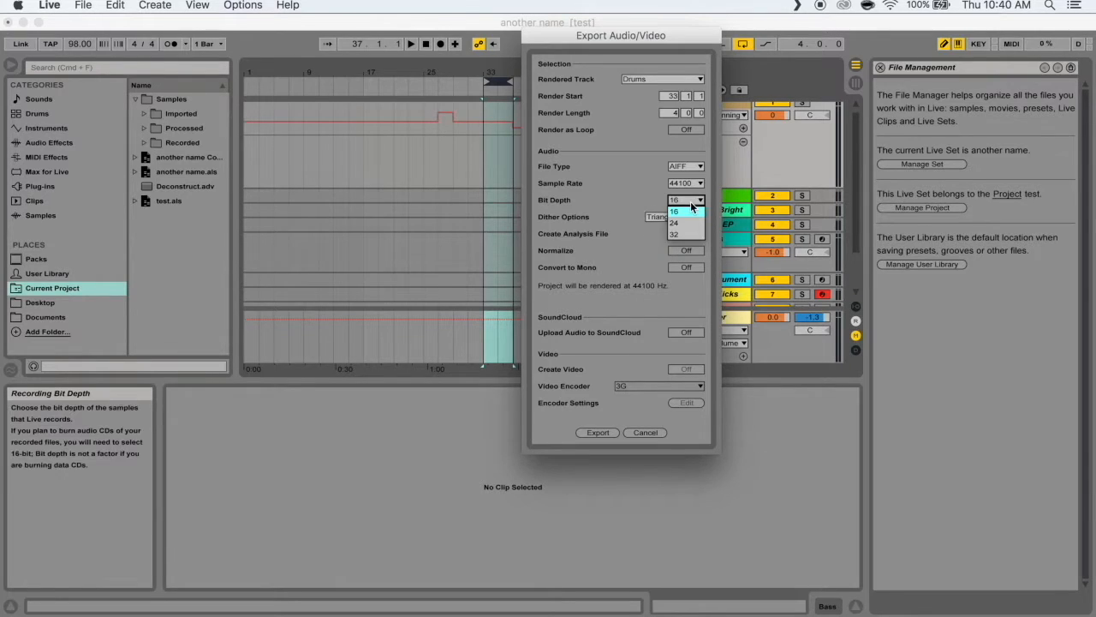
{"action": "left_click", "coordinate": [684, 234]}
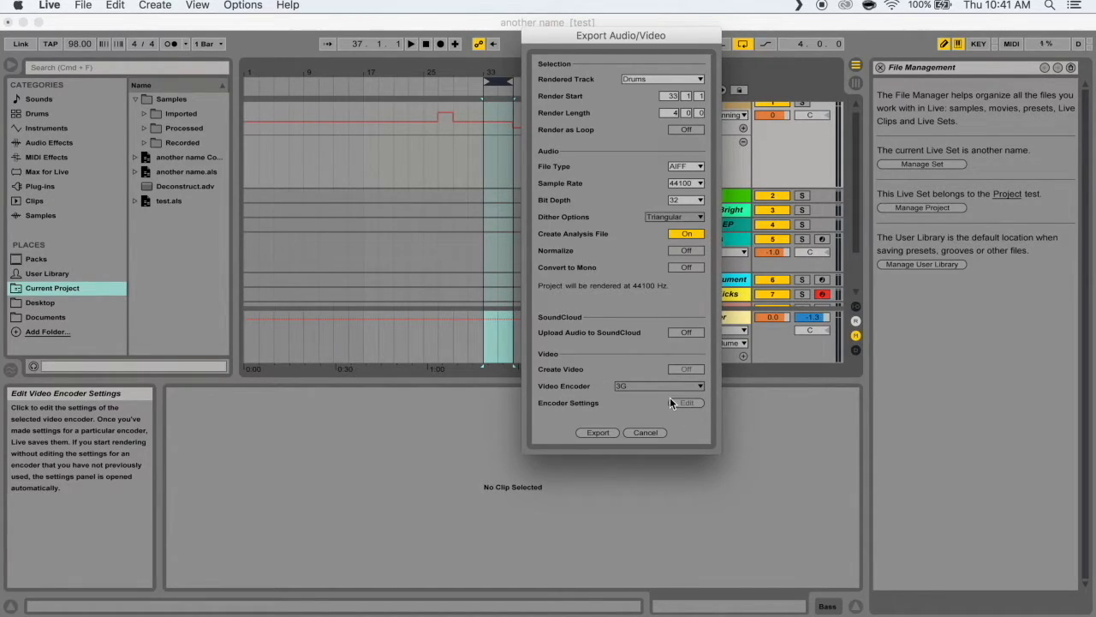
{"action": "left_click", "coordinate": [597, 432]}
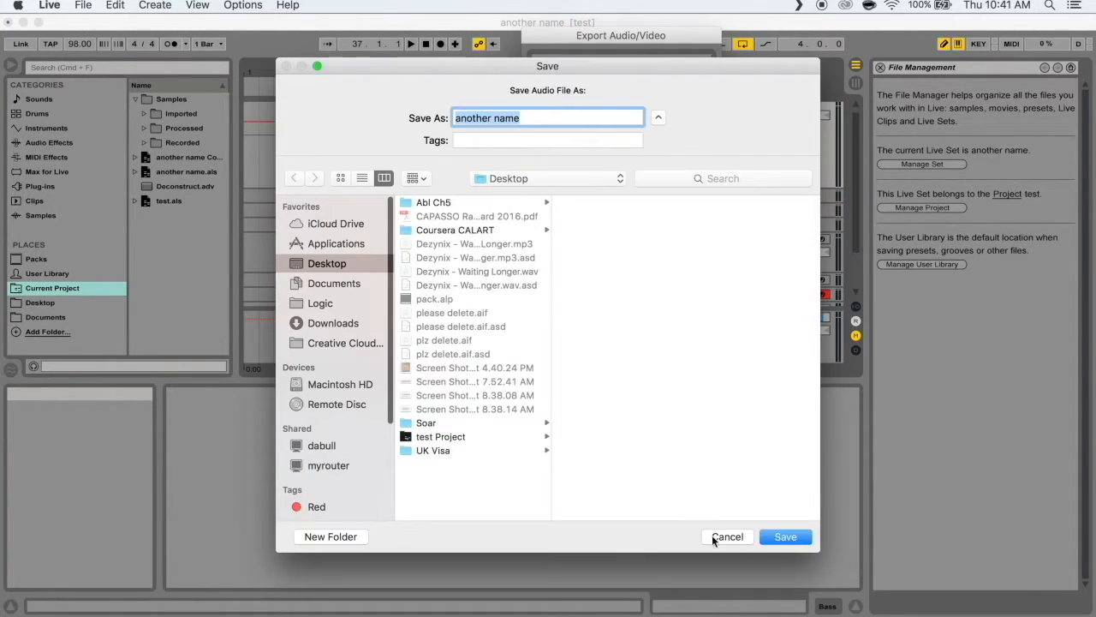
{"action": "type", "text": "zip"}
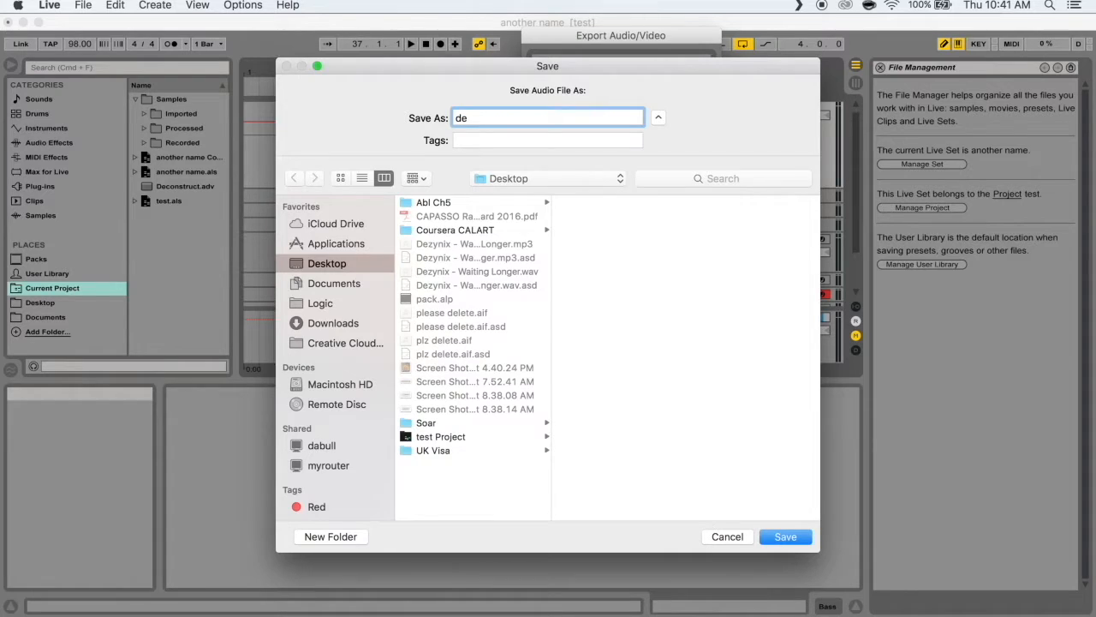
{"action": "key", "text": "Return"}
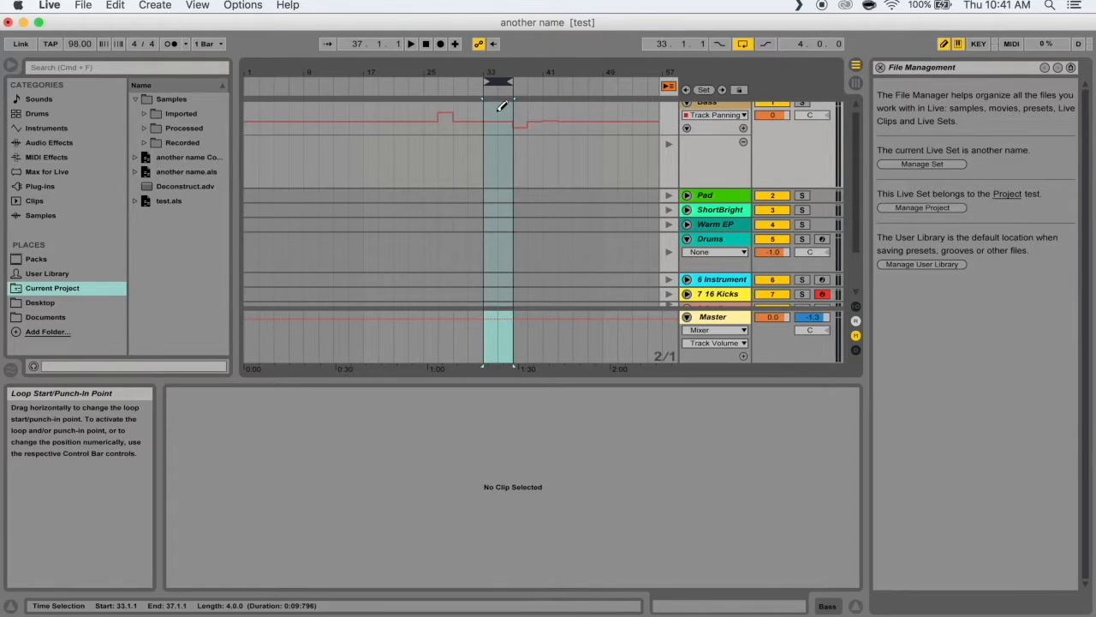
Switch to the Ableton Live manual in Acrobat and read the real-time rendering options on pages 68 and 69, including Auto-Restart on drop-outs
{"action": "scroll", "coordinate": [502, 107], "scroll_direction": "down", "scroll_amount": 3}
{"action": "scroll", "coordinate": [502, 108], "scroll_direction": "up", "scroll_amount": 3}
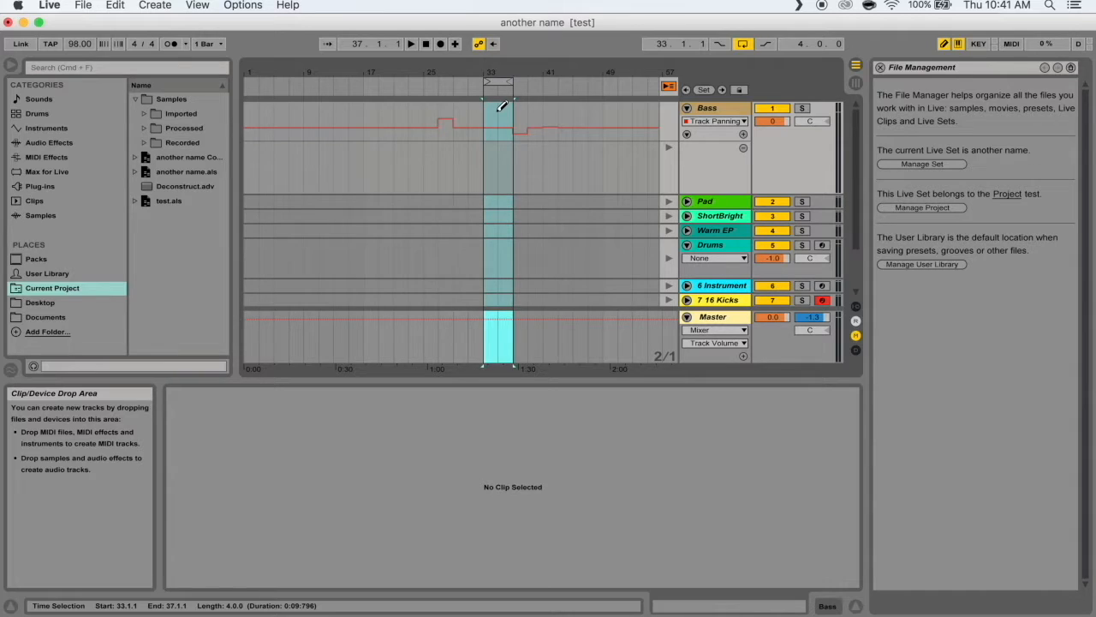
{"action": "key", "text": "Tab"}
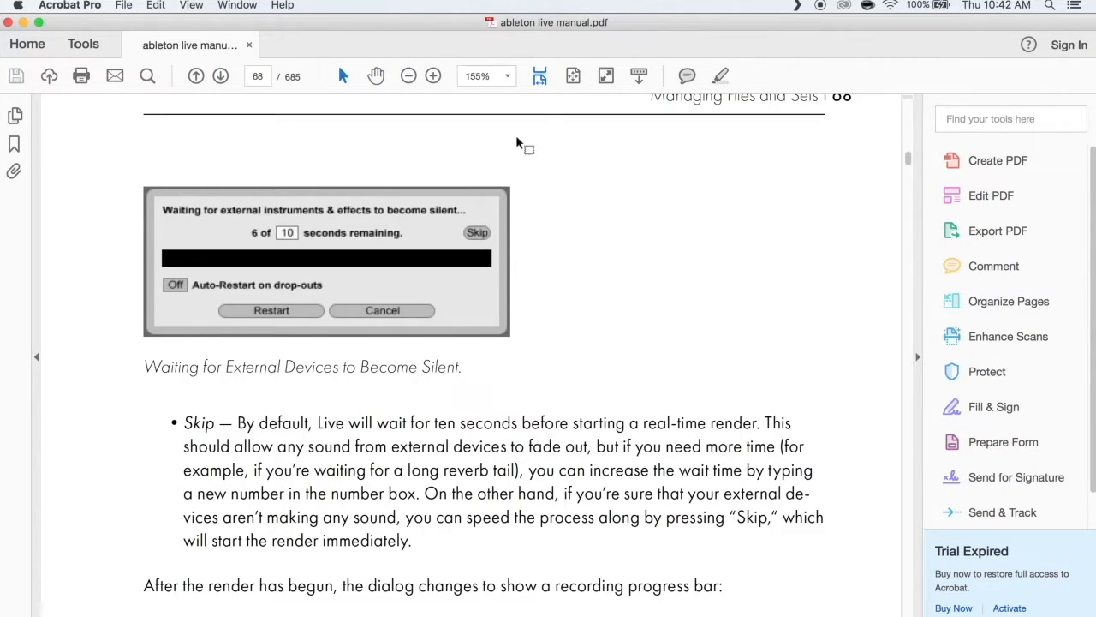
{"action": "scroll", "coordinate": [506, 330], "scroll_direction": "down", "scroll_amount": 5}
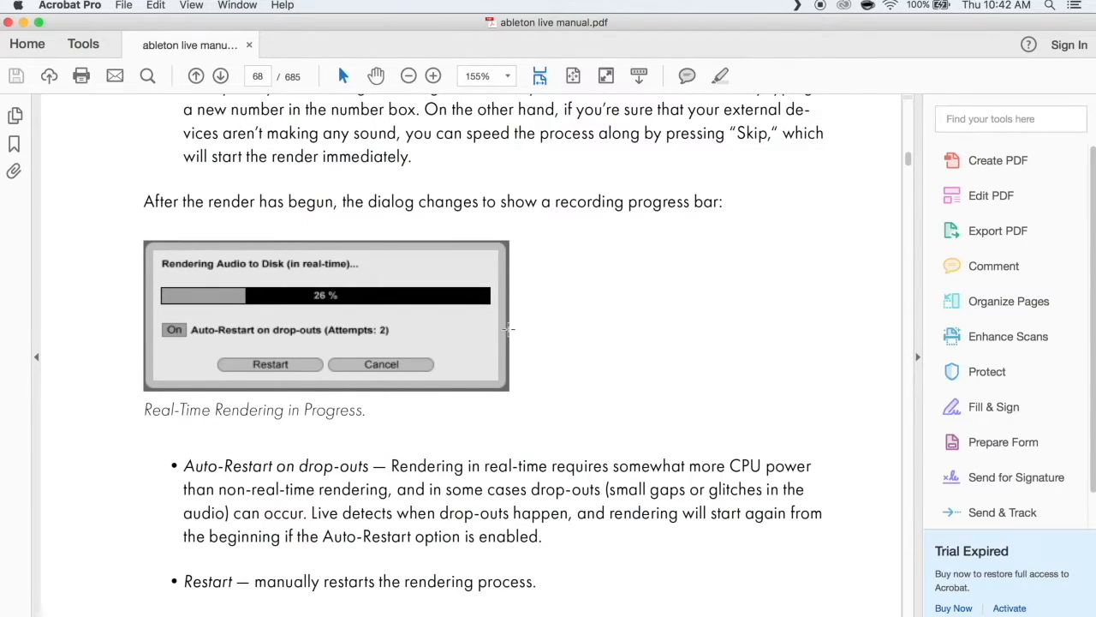
{"action": "scroll", "coordinate": [196, 283], "scroll_direction": "down", "scroll_amount": 2}
{"action": "left_click_drag", "start_coordinate": [196, 282], "coordinate": [587, 299]}
{"action": "scroll", "coordinate": [426, 288], "scroll_direction": "up", "scroll_amount": 2}
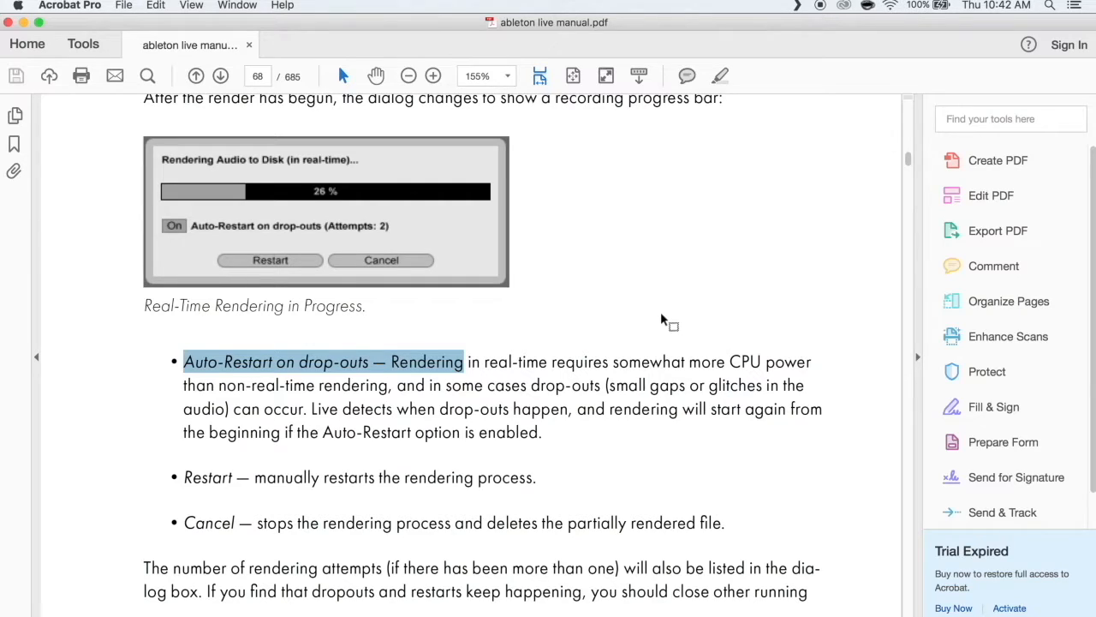
{"action": "scroll", "coordinate": [423, 379], "scroll_direction": "down", "scroll_amount": 2}
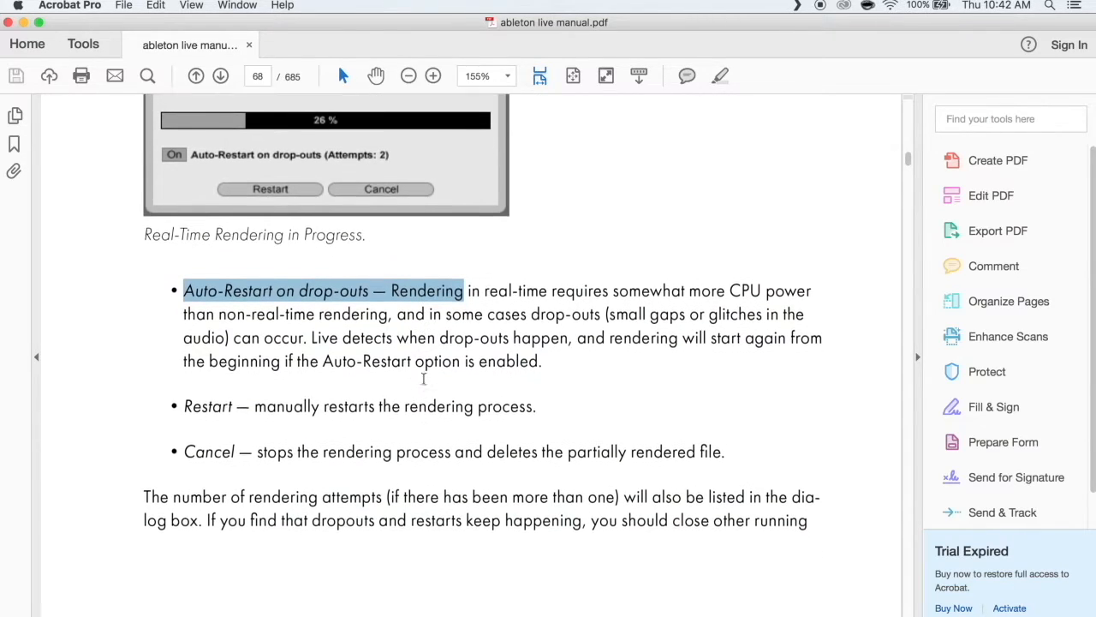
{"action": "scroll", "coordinate": [423, 379], "scroll_direction": "down", "scroll_amount": 1}
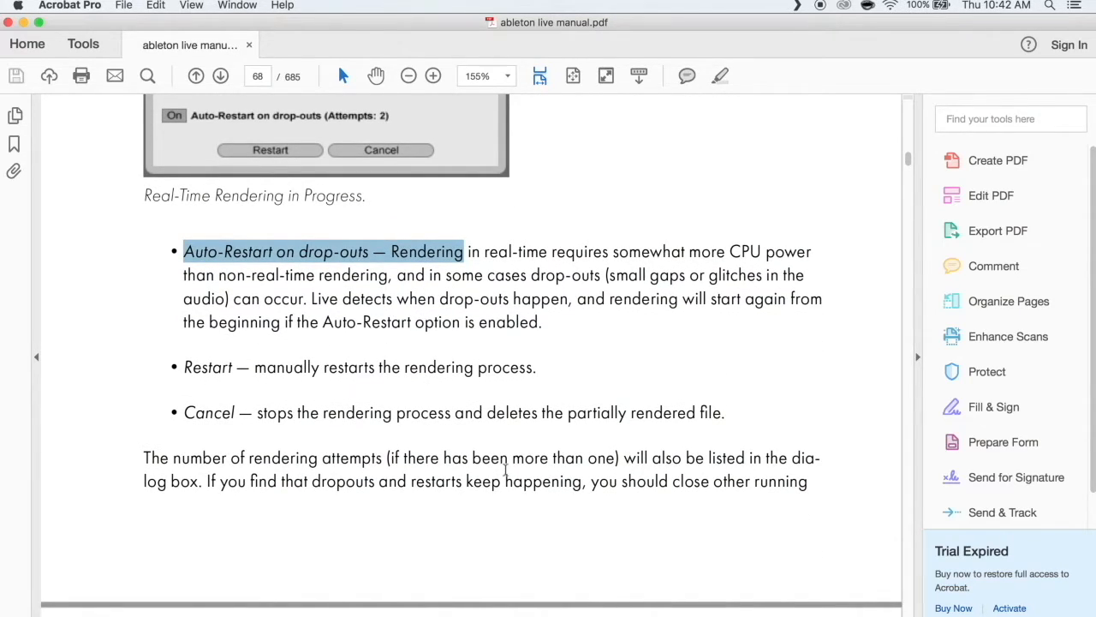
{"action": "scroll", "coordinate": [505, 470], "scroll_direction": "down", "scroll_amount": 6}
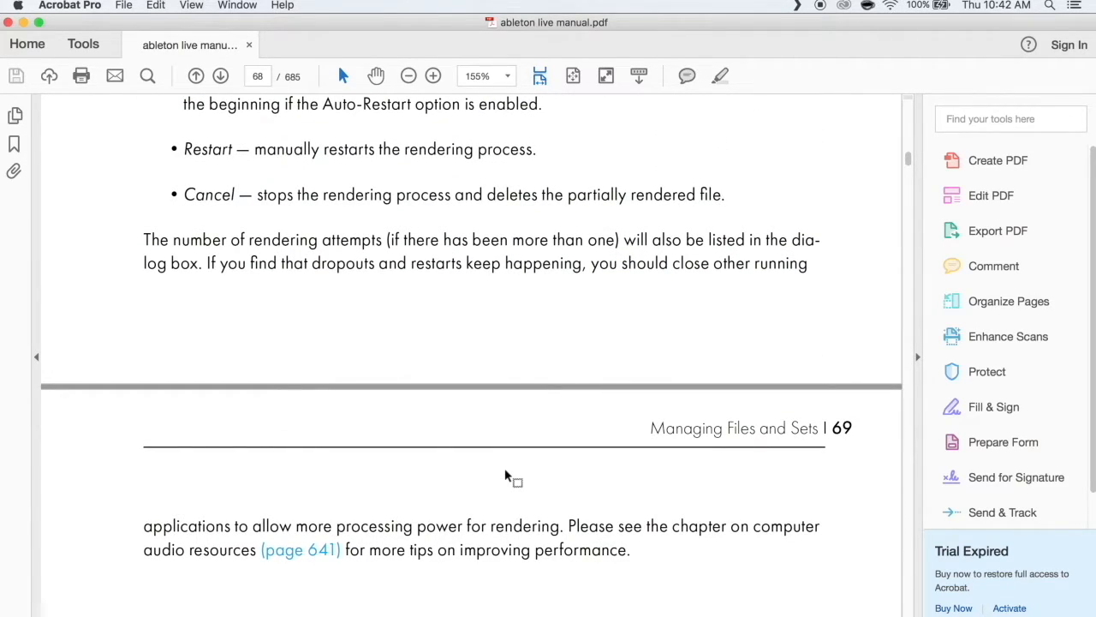
{"action": "scroll", "coordinate": [524, 347], "scroll_direction": "down", "scroll_amount": 2}
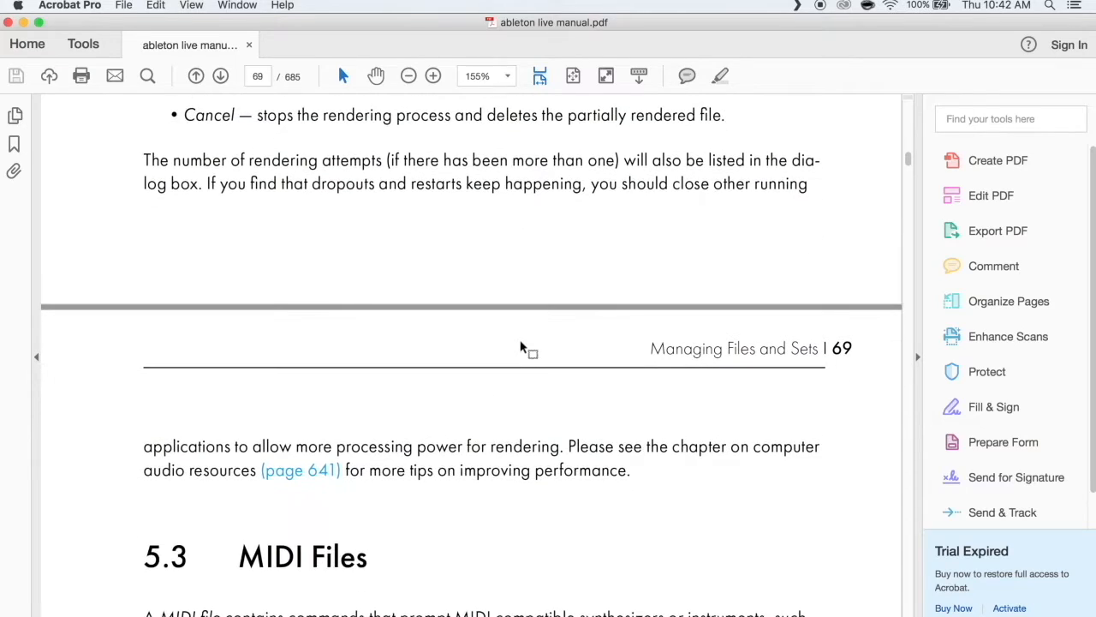
Switch back to Ableton Live, open the MIDI clip export for the Drums A clip and cancel the save
{"action": "scroll", "coordinate": [524, 347], "scroll_direction": "up", "scroll_amount": 2}
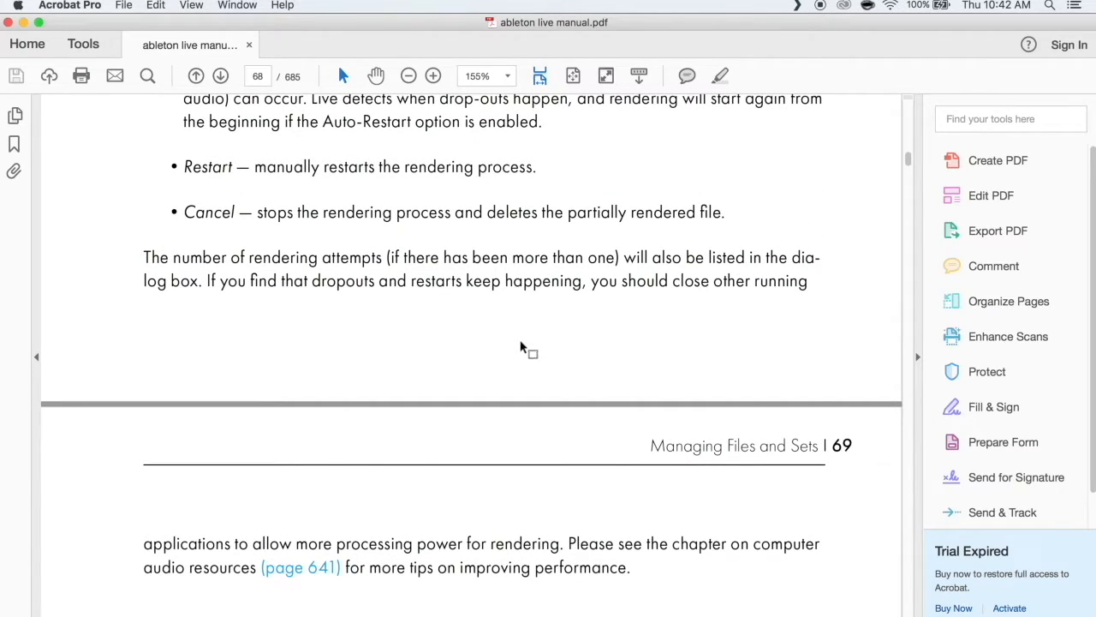
{"action": "key", "text": "super+Tab"}
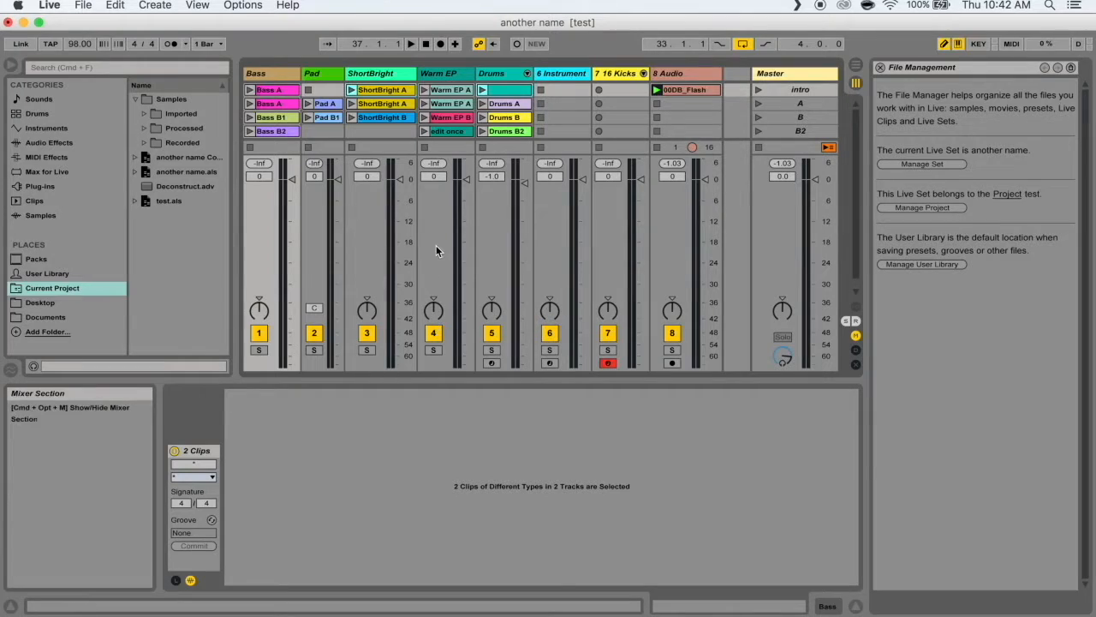
{"action": "left_click", "coordinate": [505, 103]}
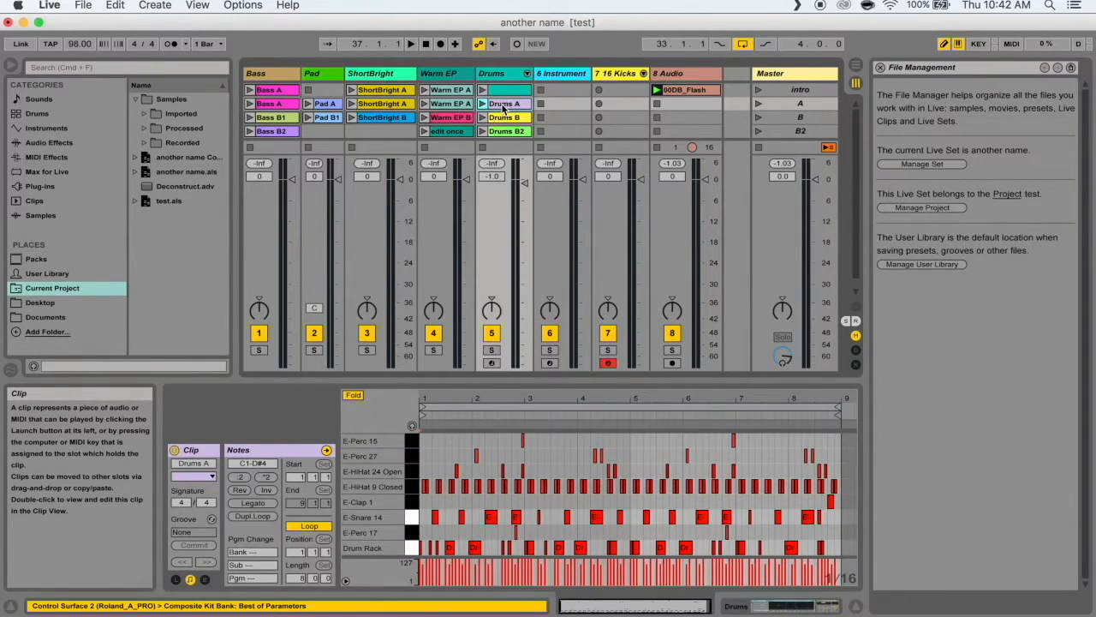
{"action": "right_click", "coordinate": [504, 104]}
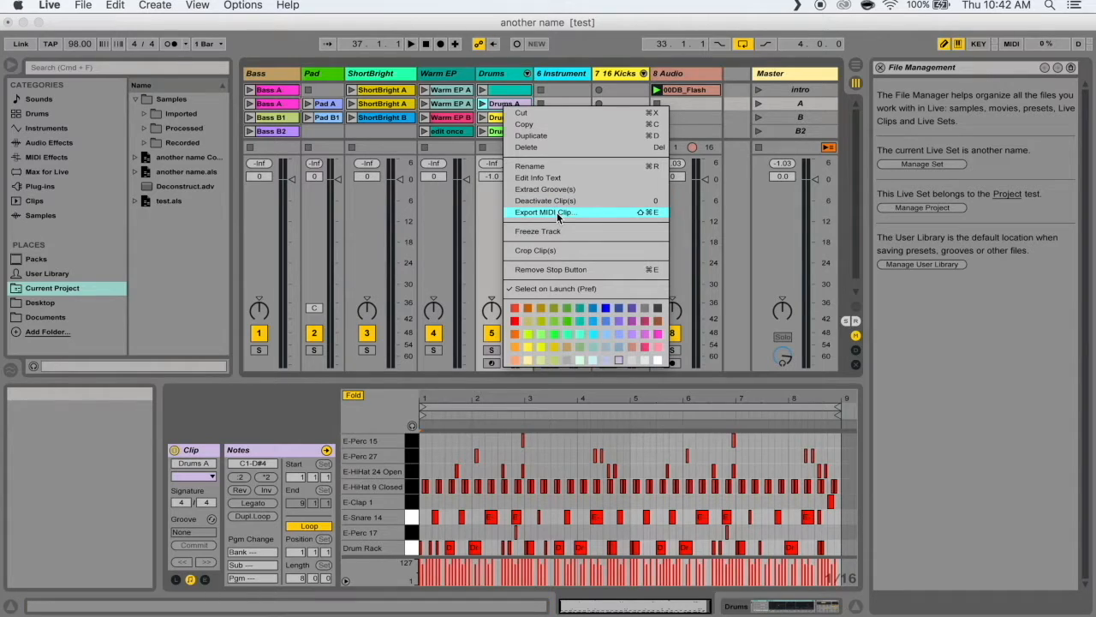
{"action": "left_click", "coordinate": [84, 6]}
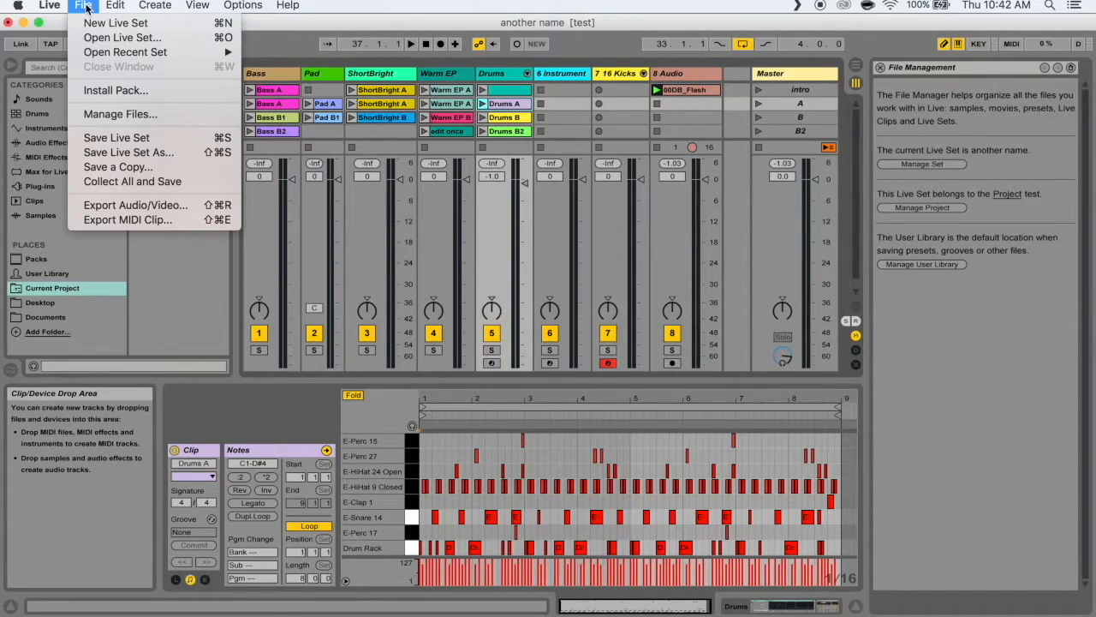
{"action": "left_click", "coordinate": [128, 219]}
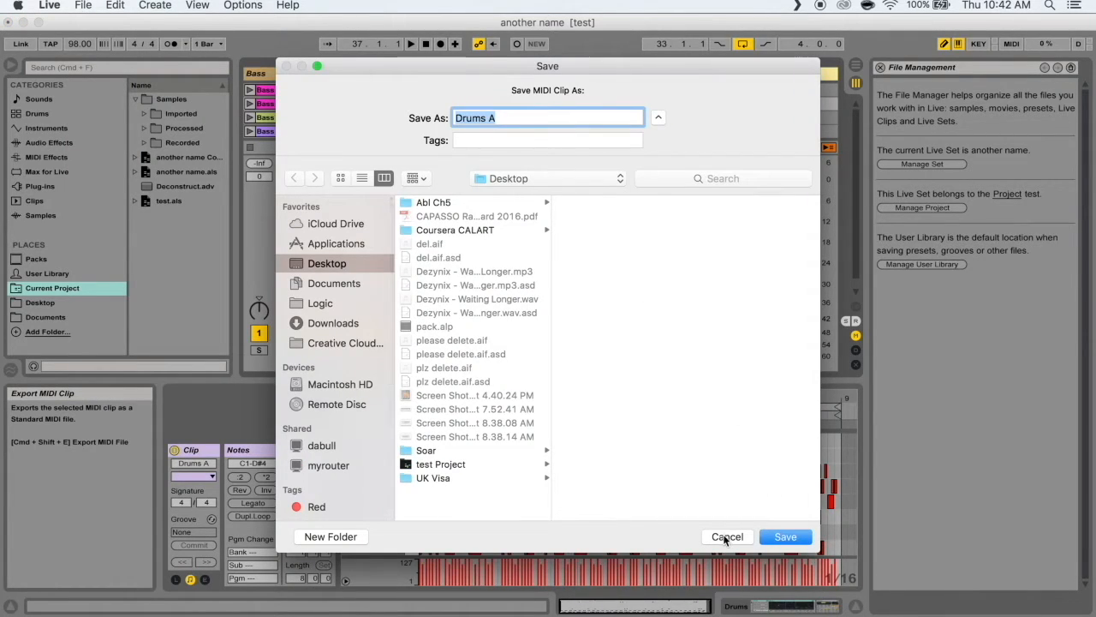
{"action": "left_click", "coordinate": [726, 537]}
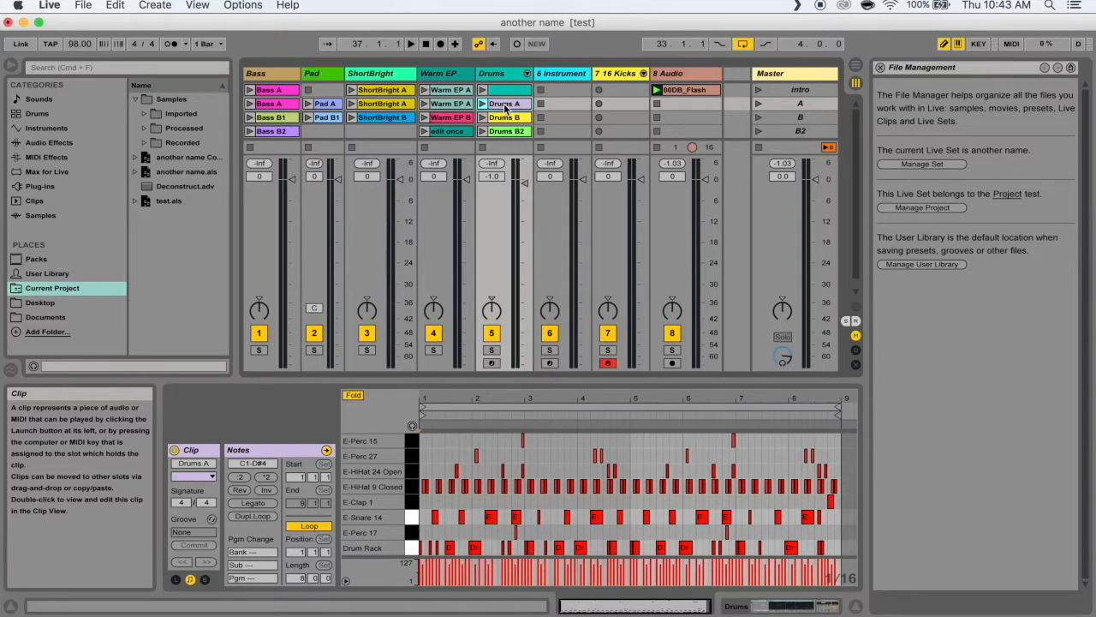
Try to save the Drums A and Warm EP A clips and the Pad and ShortBright tracks into the Current Project folder
{"action": "left_click_drag", "start_coordinate": [505, 107], "coordinate": [152, 225]}
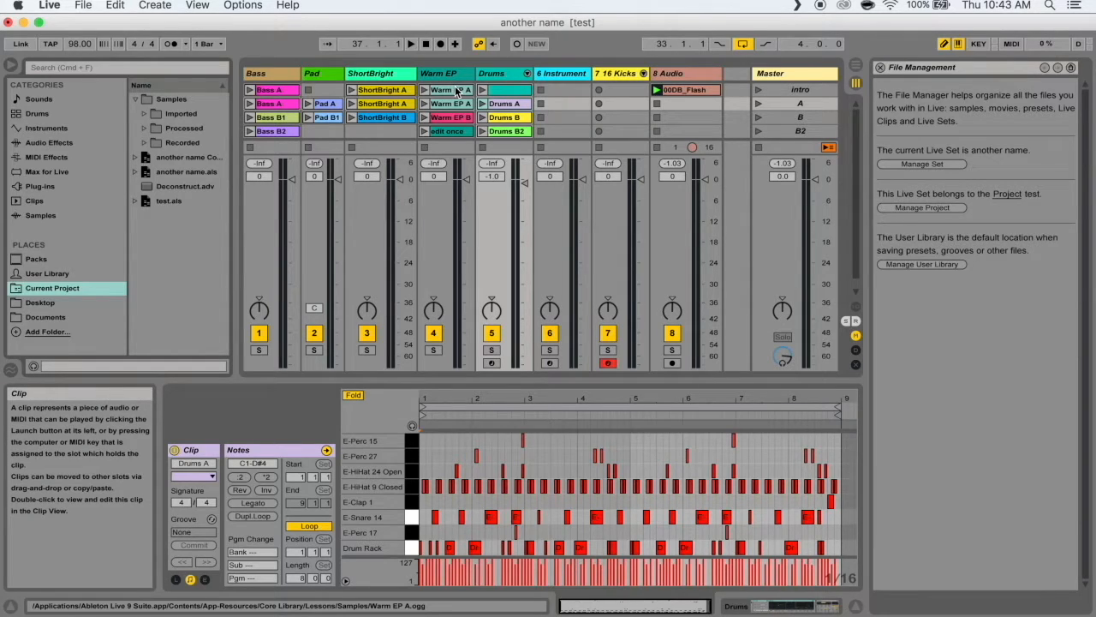
{"action": "left_click_drag", "start_coordinate": [454, 90], "coordinate": [165, 246]}
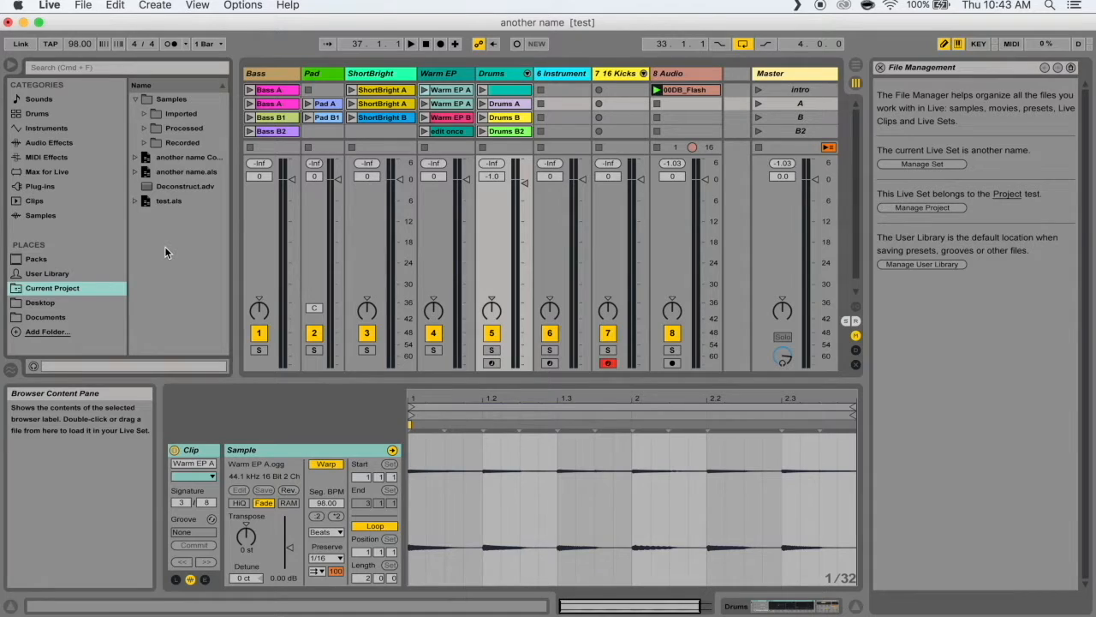
{"action": "left_click", "coordinate": [381, 73]}
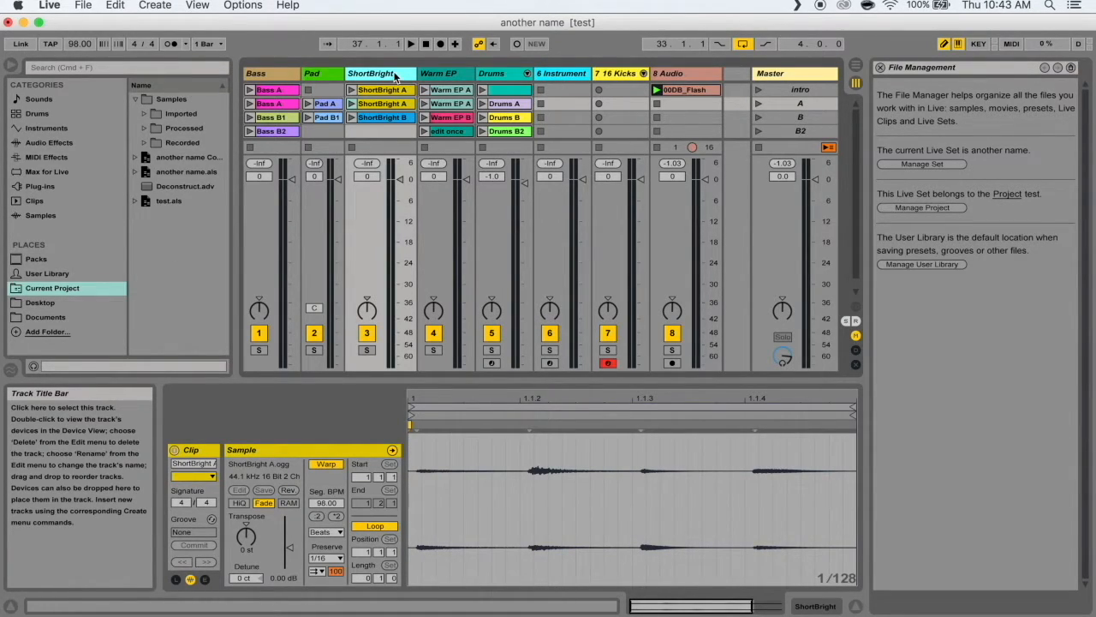
{"action": "left_click", "coordinate": [330, 75], "text": "shift"}
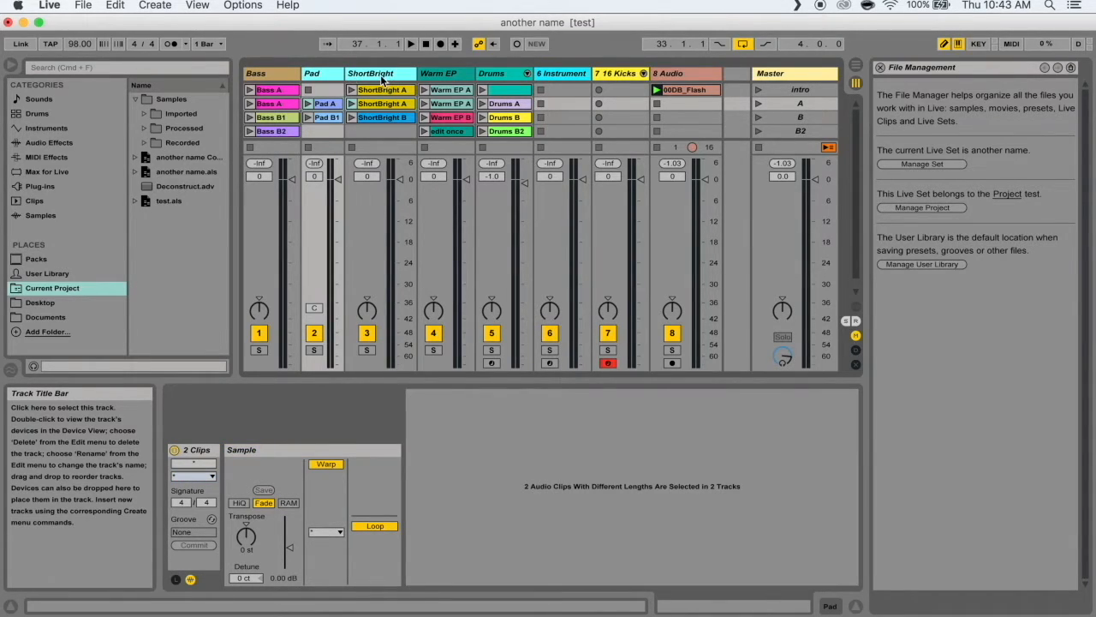
{"action": "left_click_drag", "start_coordinate": [391, 77], "coordinate": [176, 230]}
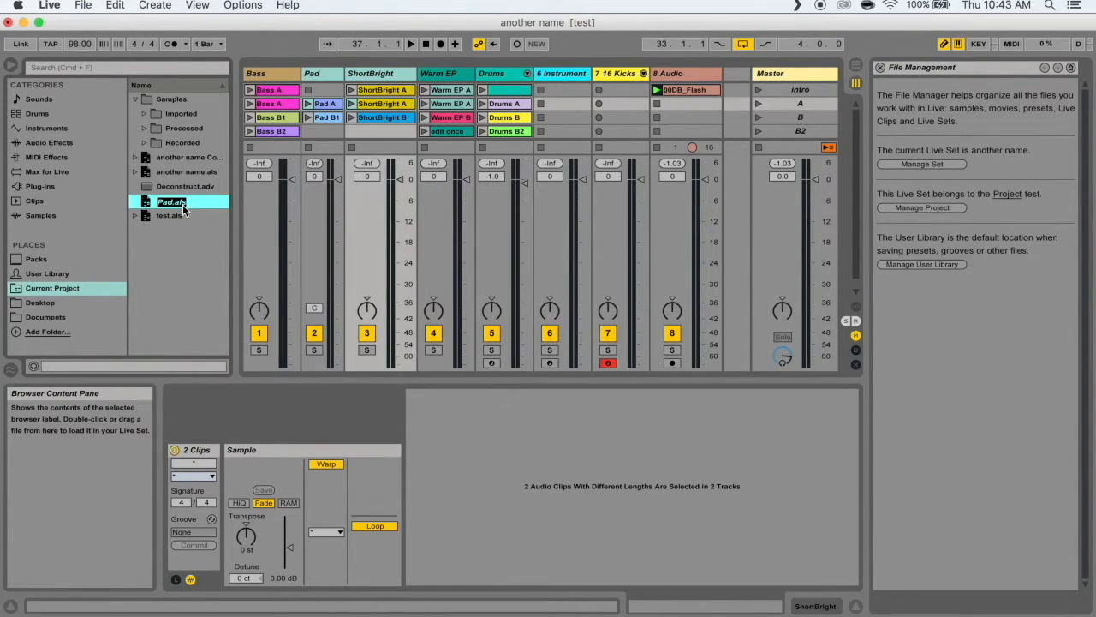
{"action": "key", "text": "Escape"}
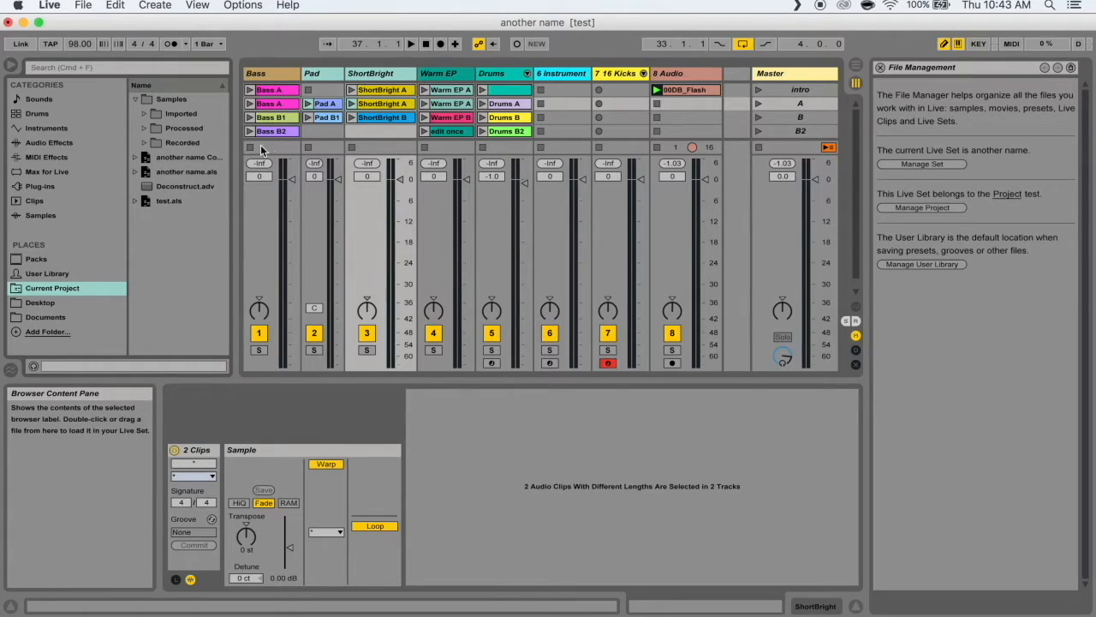
Load the Bass A clip from the project's "another name Copy" set into the Pad track's B2 slot and delete it again
{"action": "left_click", "coordinate": [158, 161]}
{"action": "left_click_drag", "start_coordinate": [156, 161], "coordinate": [735, 90]}
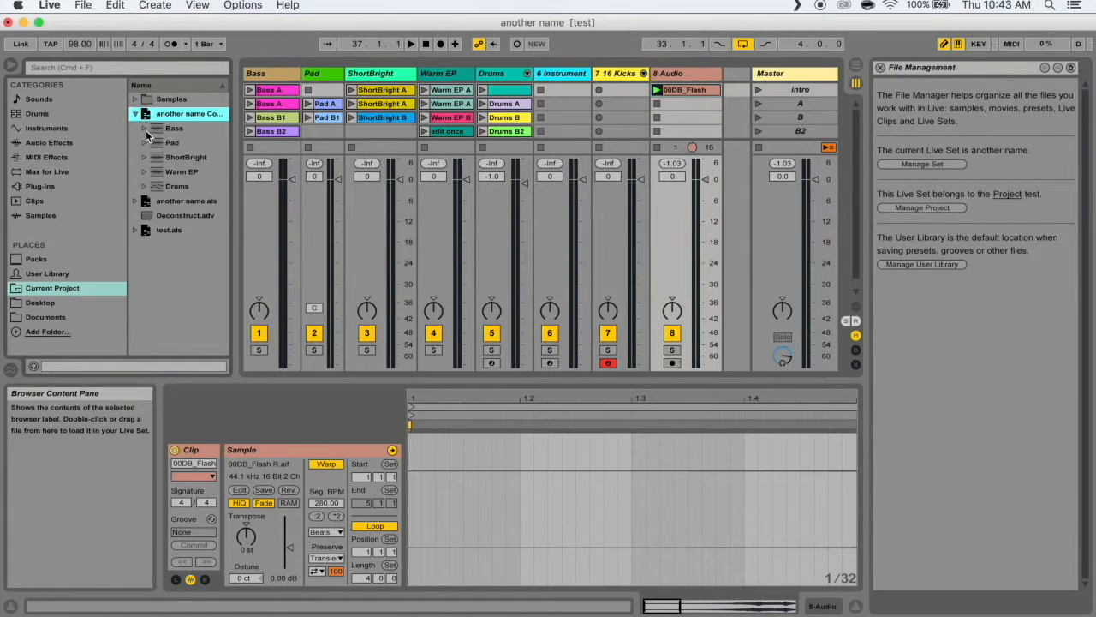
{"action": "left_click_drag", "start_coordinate": [171, 131], "coordinate": [741, 92]}
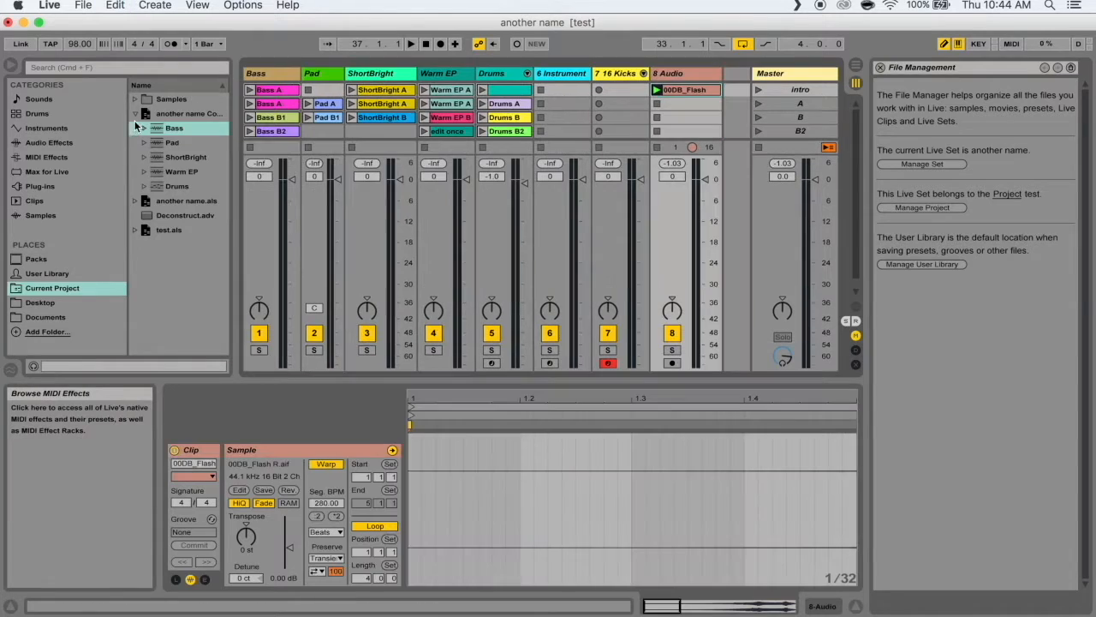
{"action": "left_click_drag", "start_coordinate": [188, 142], "coordinate": [321, 125]}
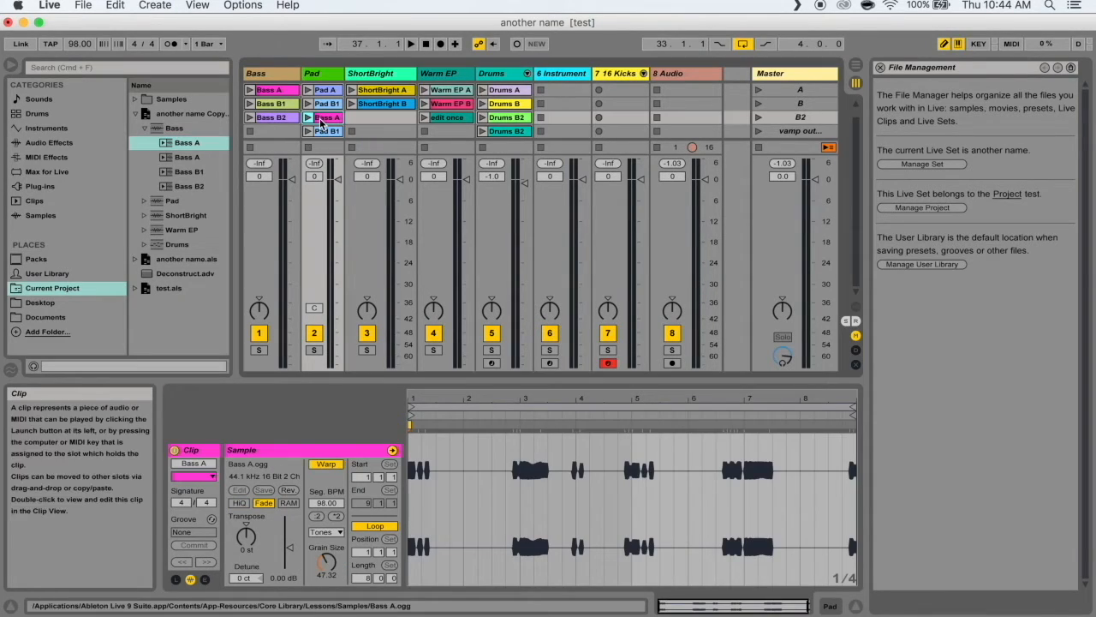
{"action": "key", "text": "Delete"}
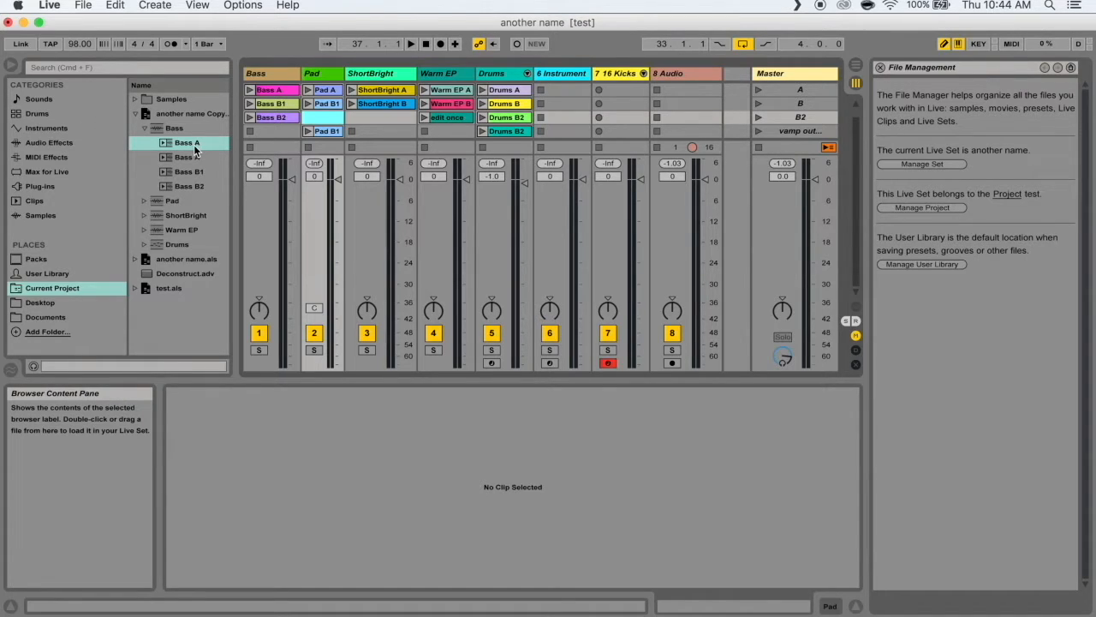
Browse Sounds, Audio Effects, Current Project, Packs, Drums and the Desktop's test Project, unfolding its saved set down to the ShortBright clips
{"action": "left_click", "coordinate": [44, 101]}
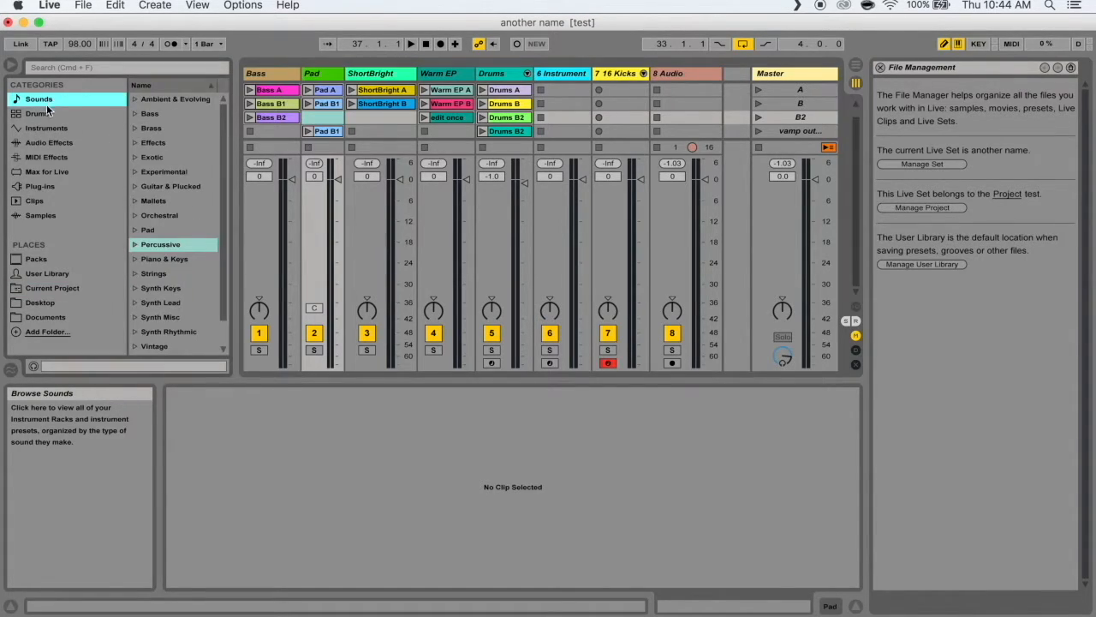
{"action": "left_click", "coordinate": [51, 142]}
{"action": "left_click", "coordinate": [52, 287]}
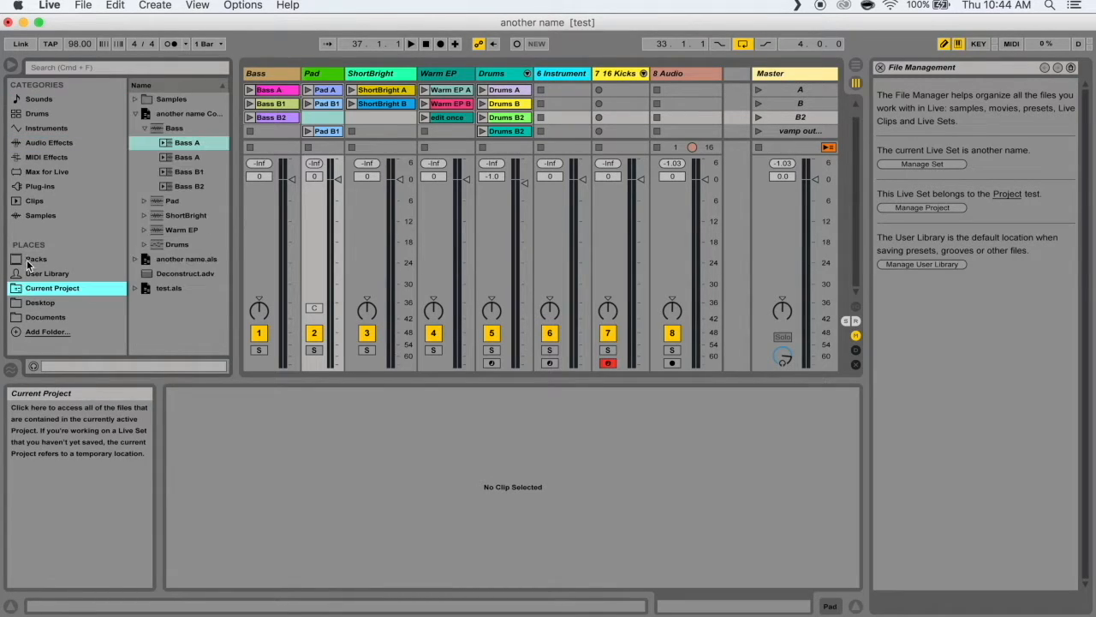
{"action": "left_click", "coordinate": [36, 304]}
{"action": "left_click", "coordinate": [136, 143]}
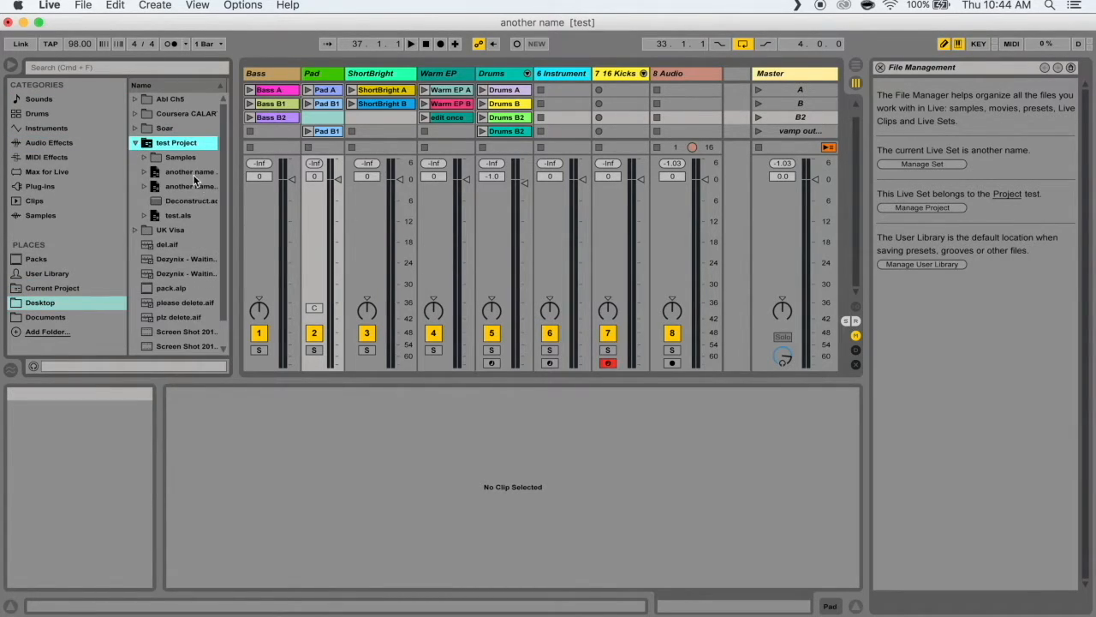
{"action": "left_click", "coordinate": [145, 159]}
{"action": "left_click", "coordinate": [145, 214]}
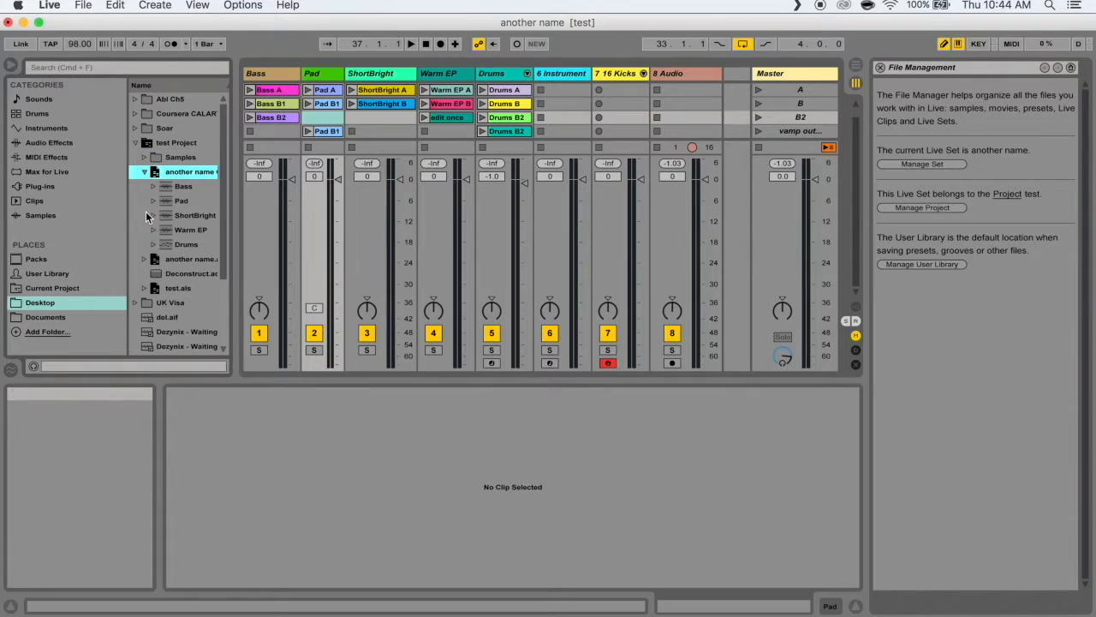
{"action": "left_click", "coordinate": [168, 221]}
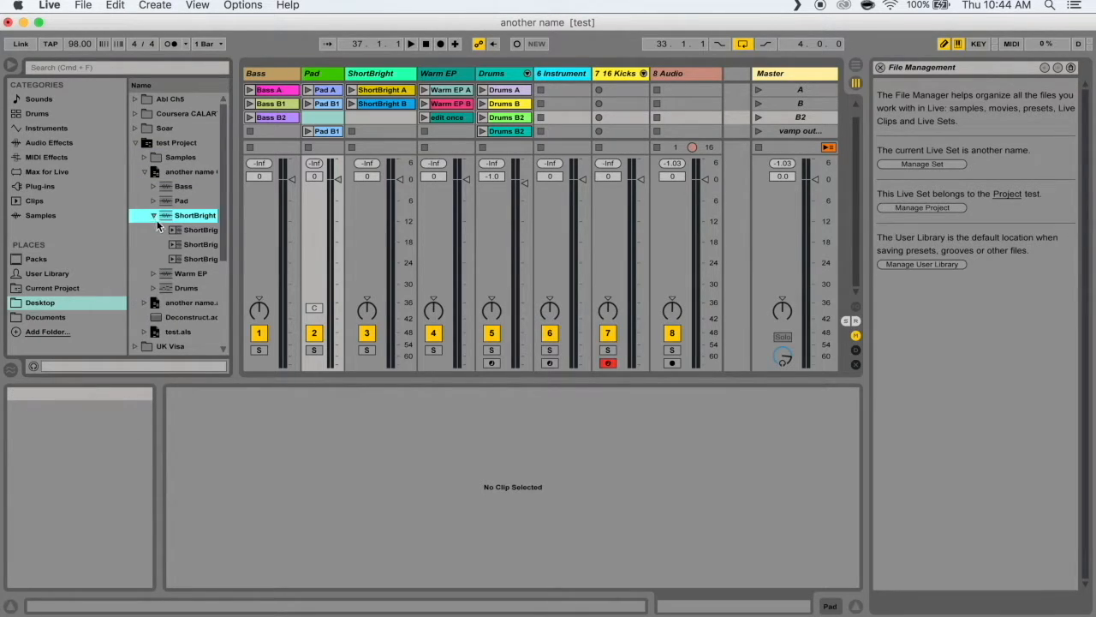
{"action": "left_click", "coordinate": [154, 216]}
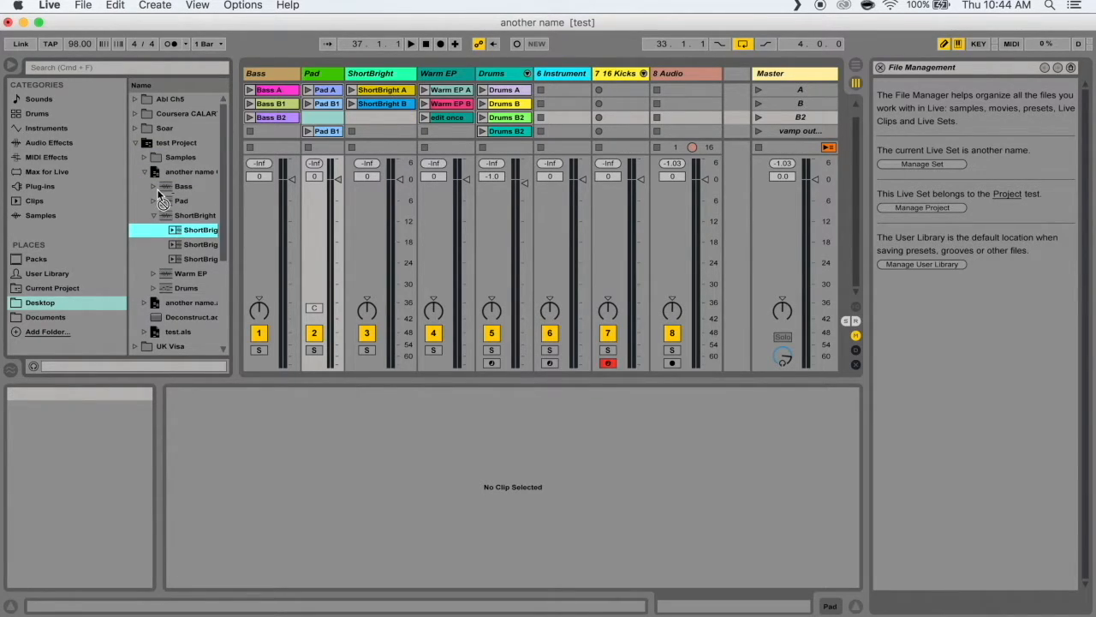
{"action": "left_click", "coordinate": [90, 259]}
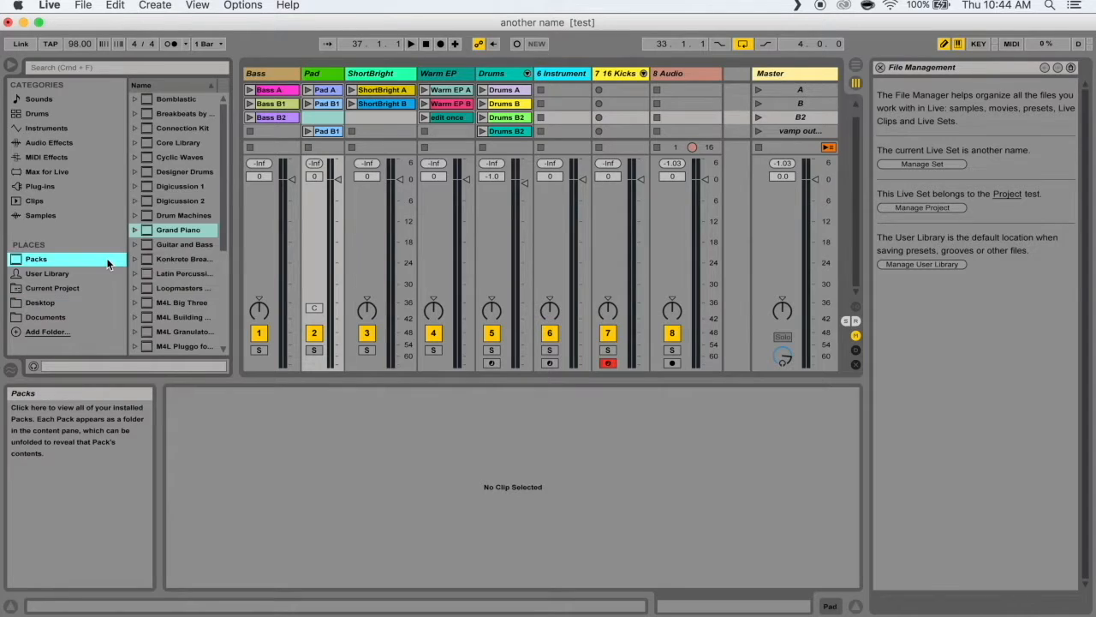
{"action": "left_click", "coordinate": [57, 115]}
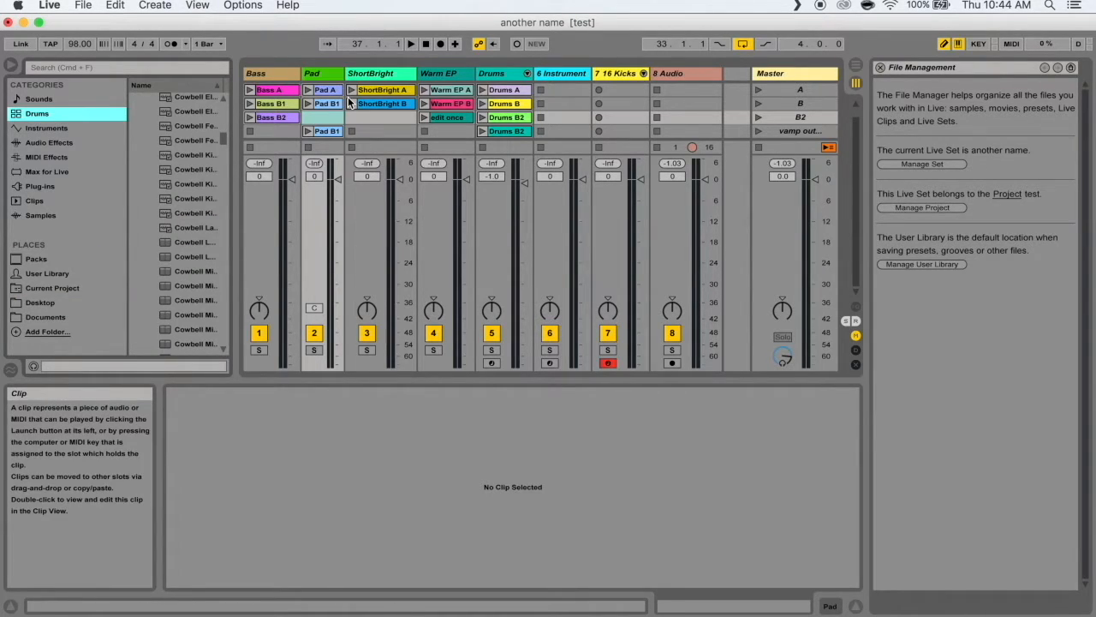
Create a new Live Set without saving the changes to "another name"
{"action": "left_click", "coordinate": [84, 6]}
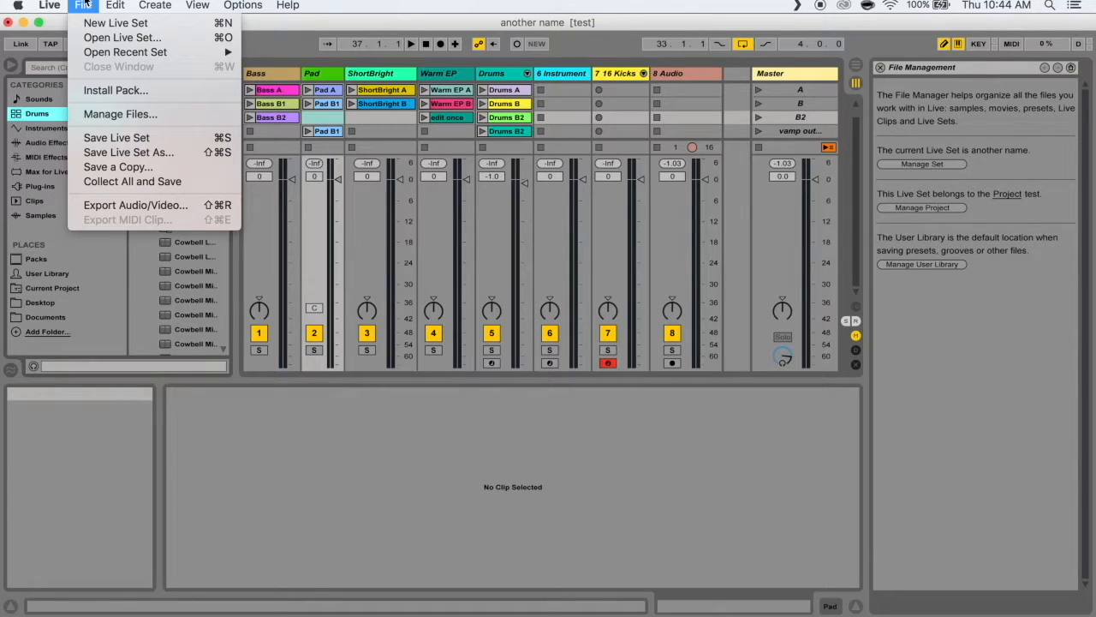
{"action": "left_click", "coordinate": [99, 23]}
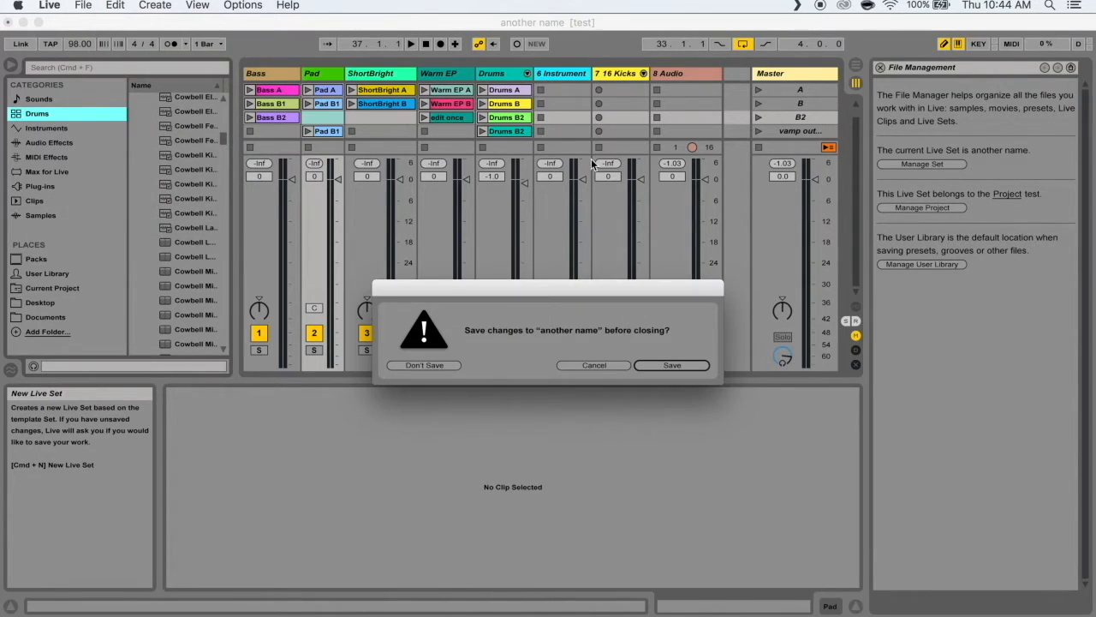
{"action": "left_click", "coordinate": [450, 365]}
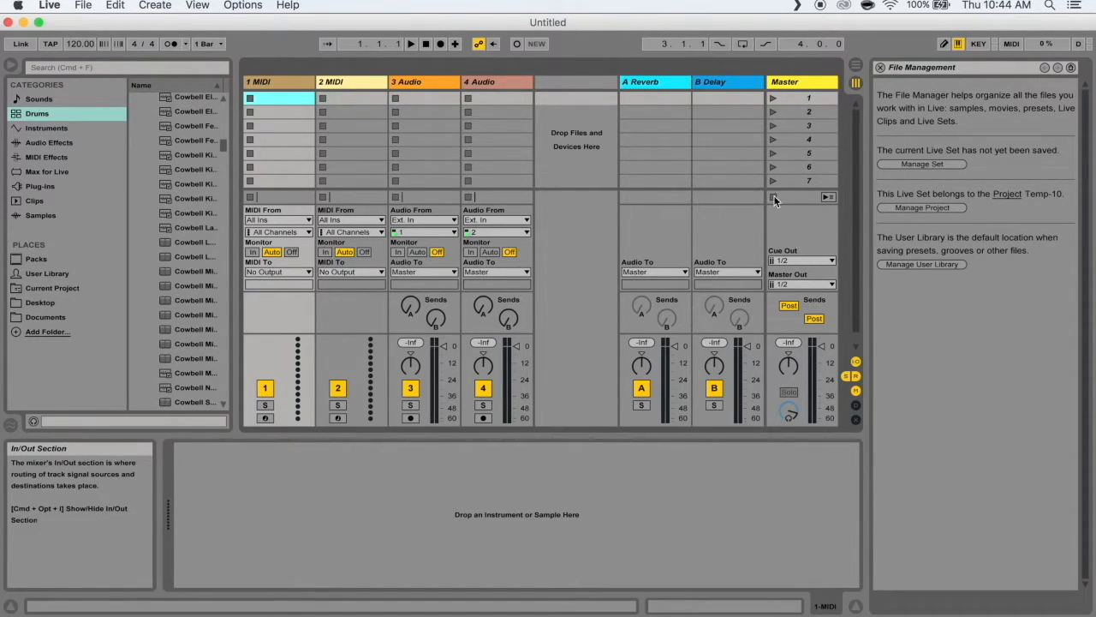
Delete the A Reverb and B Delay return tracks
{"action": "left_click", "coordinate": [659, 83]}
{"action": "left_click", "coordinate": [710, 79]}
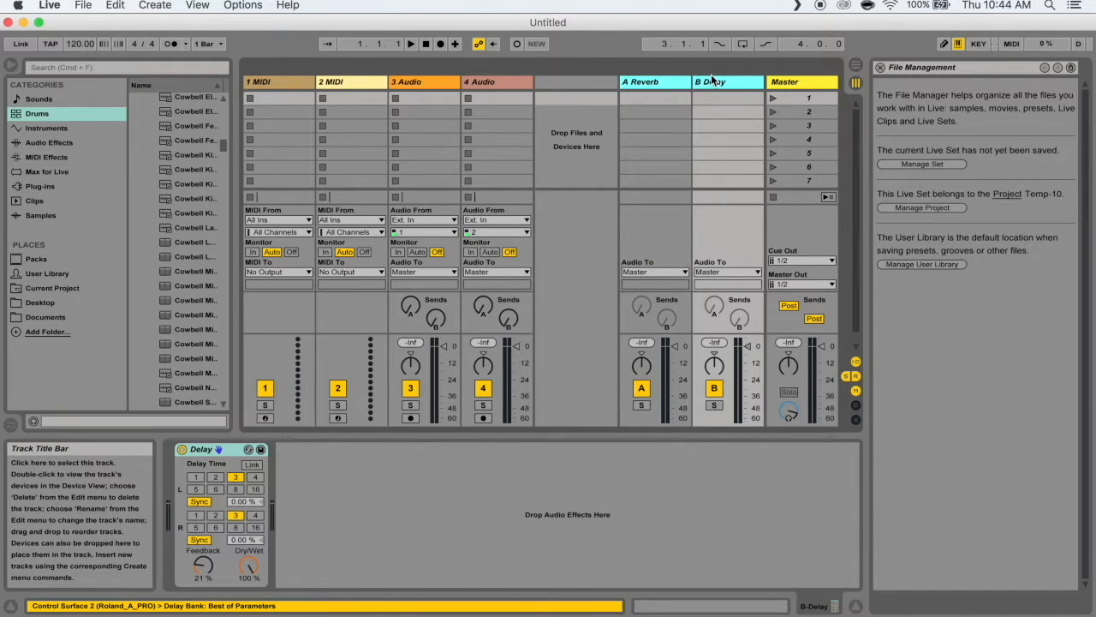
{"action": "right_click", "coordinate": [711, 74]}
{"action": "left_click", "coordinate": [730, 82]}
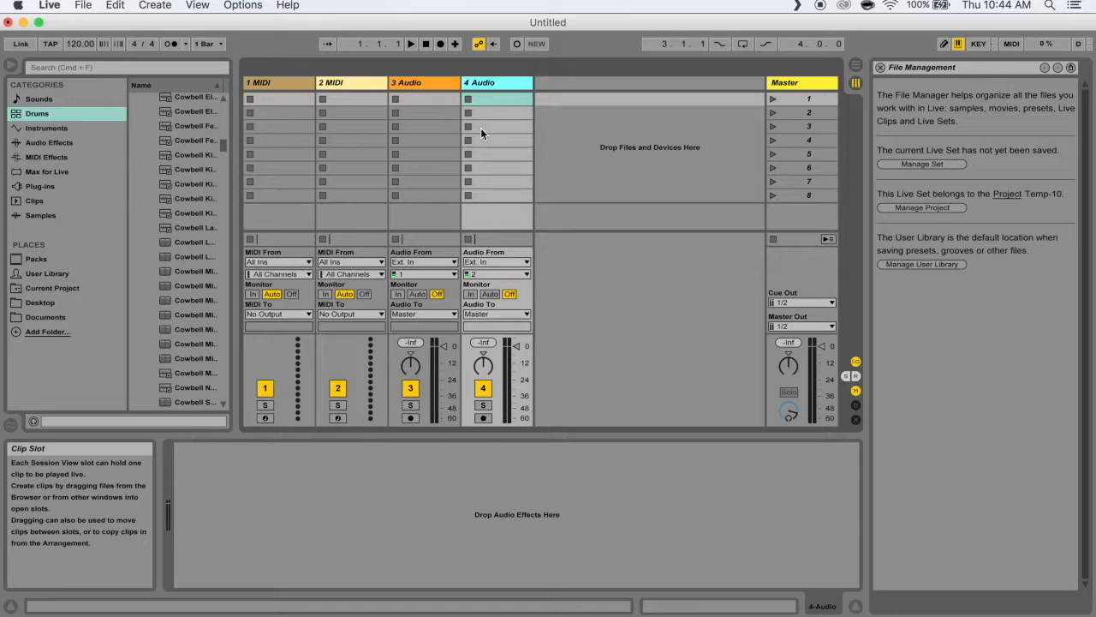
Save the current set as default in the File Folder preferences and look through the Link MIDI and Audio preferences
{"action": "left_click", "coordinate": [83, 5]}
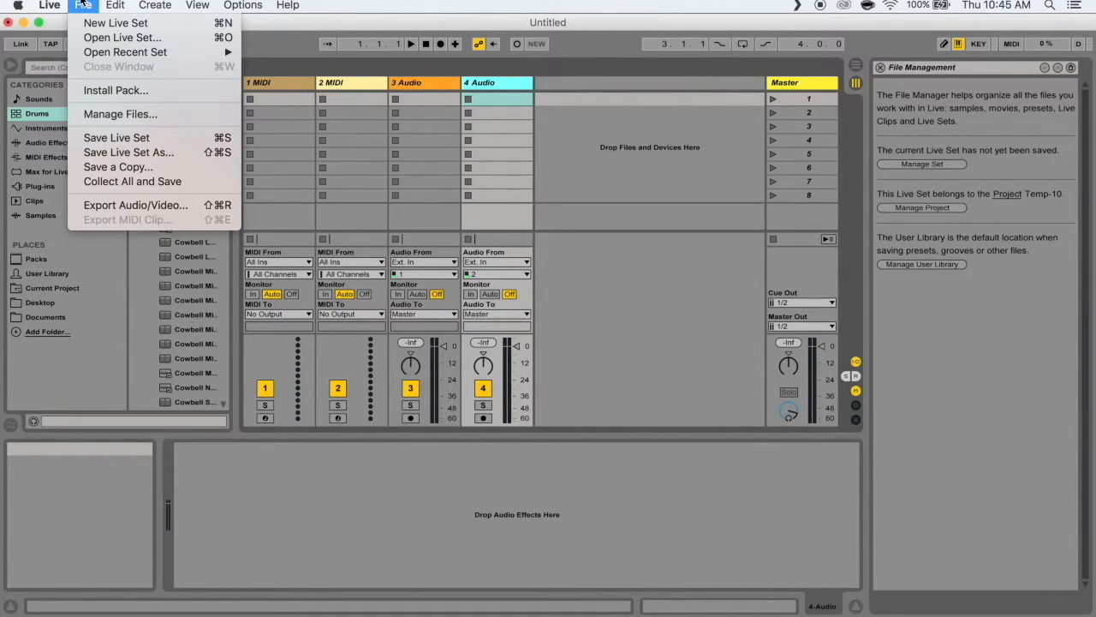
{"action": "mouse_move", "coordinate": [48, 5]}
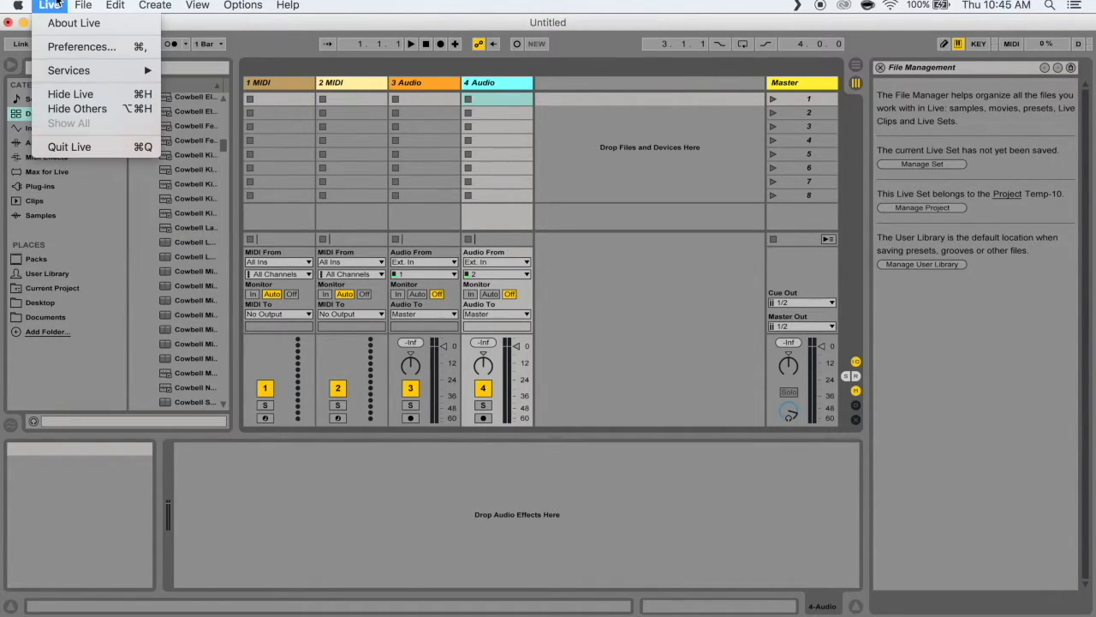
{"action": "left_click", "coordinate": [65, 45]}
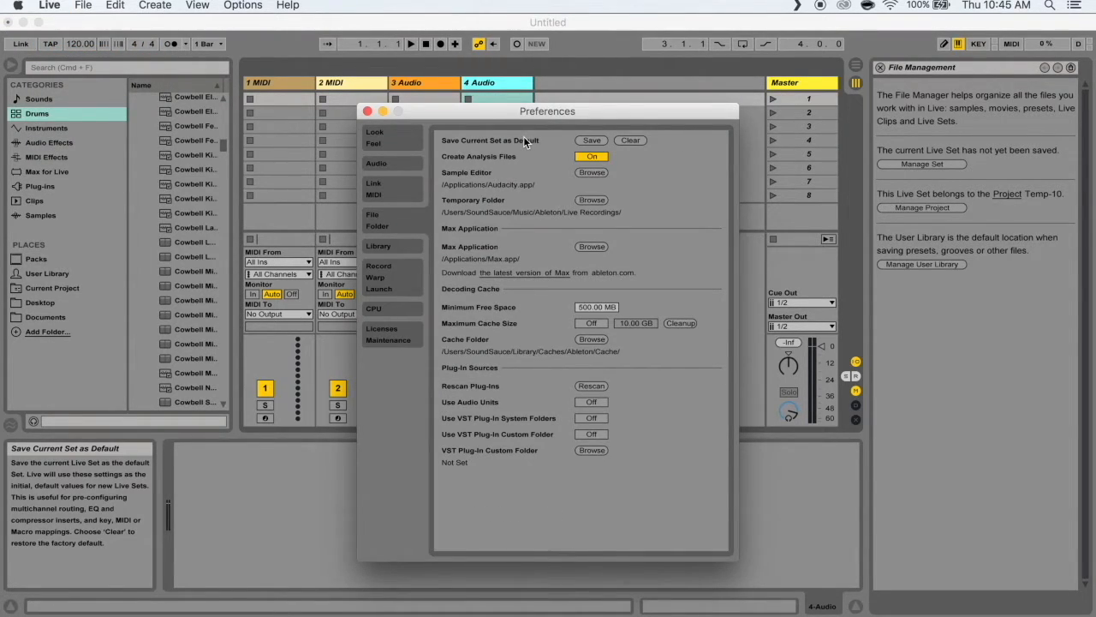
{"action": "left_click", "coordinate": [396, 194]}
{"action": "left_click", "coordinate": [399, 164]}
{"action": "left_click", "coordinate": [395, 221]}
{"action": "left_click", "coordinate": [366, 111]}
Create another new Live Set from the saved default, discarding the untitled set
{"action": "left_click", "coordinate": [91, 5]}
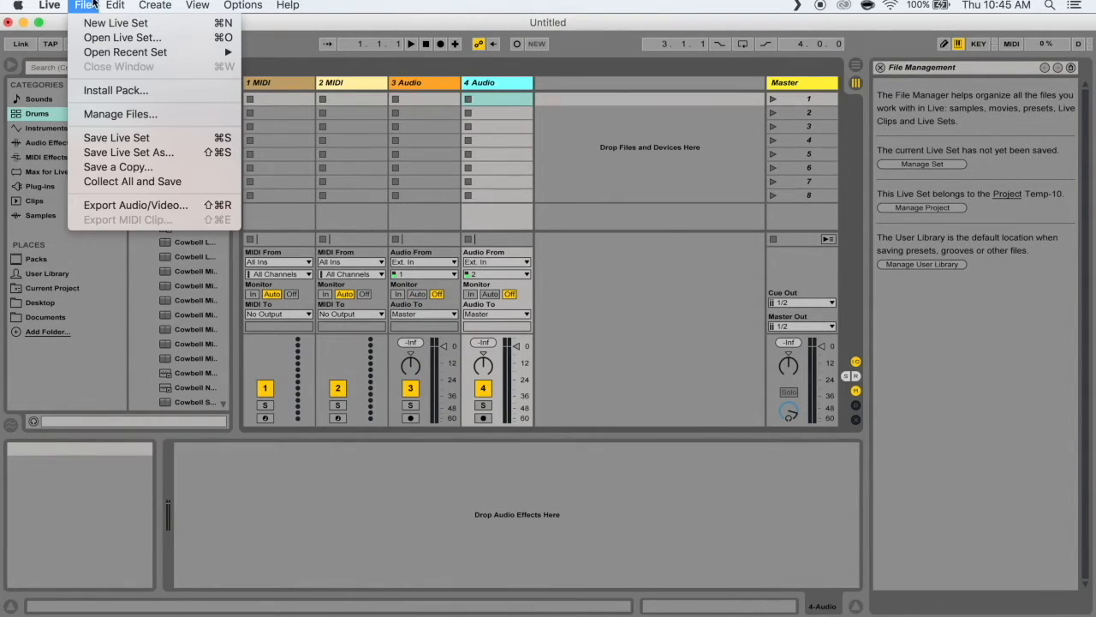
{"action": "left_click", "coordinate": [116, 23]}
{"action": "left_click", "coordinate": [447, 367]}
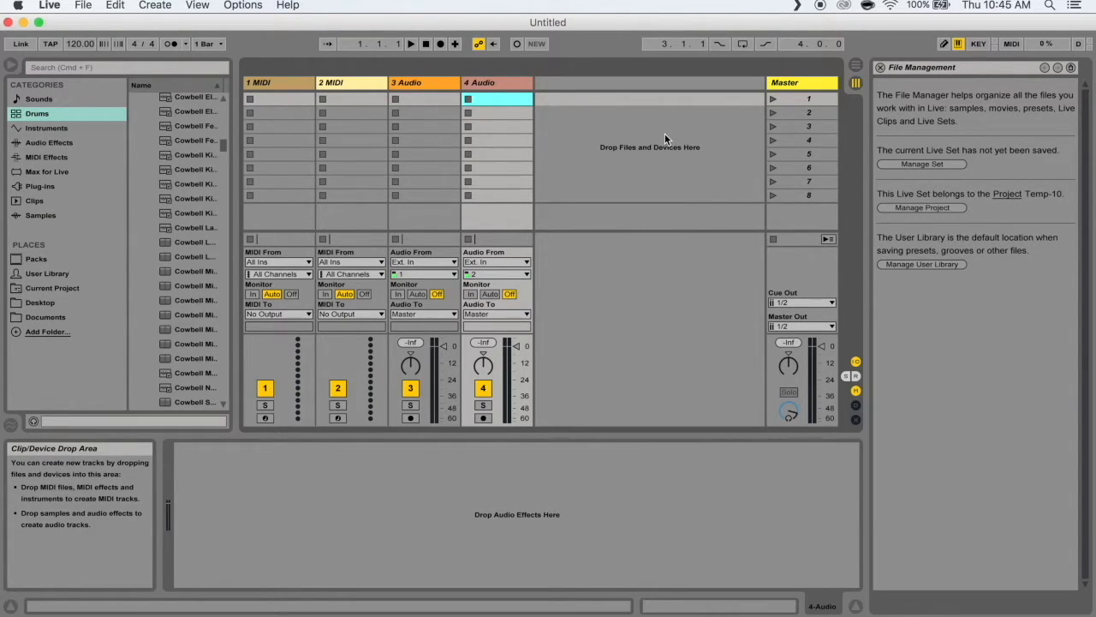
{"action": "right_click", "coordinate": [712, 135]}
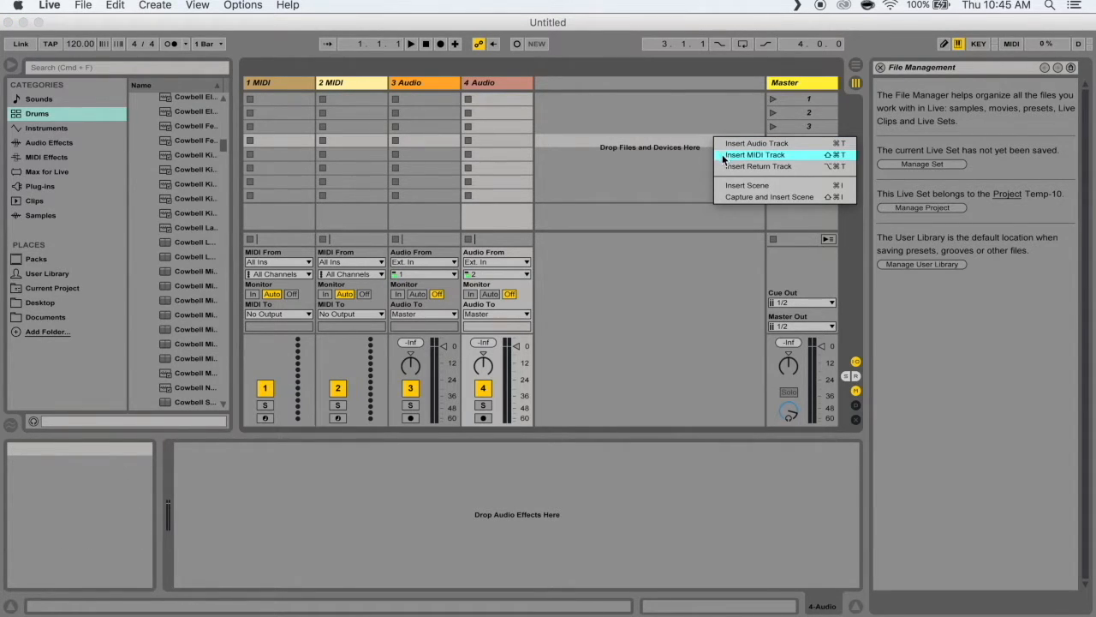
{"action": "left_click", "coordinate": [724, 155]}
{"action": "key", "text": "super+z"}
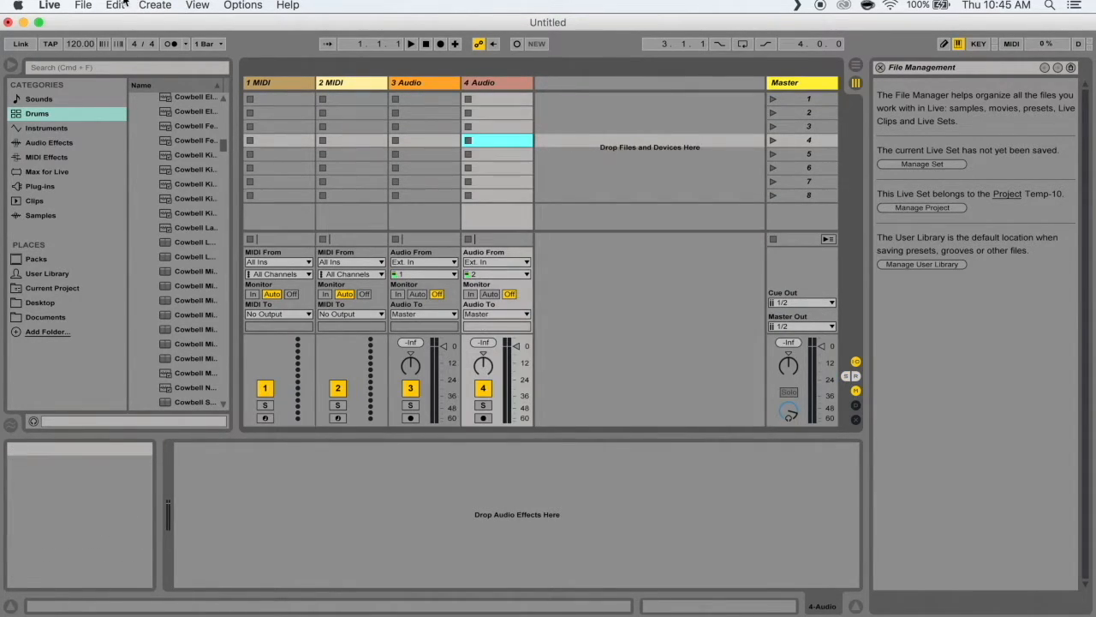
Clear the saved default set in the File Folder preferences, confirm restoring the factory default, and close the preferences
{"action": "left_click", "coordinate": [83, 5]}
{"action": "mouse_move", "coordinate": [105, 48]}
{"action": "mouse_move", "coordinate": [50, 5]}
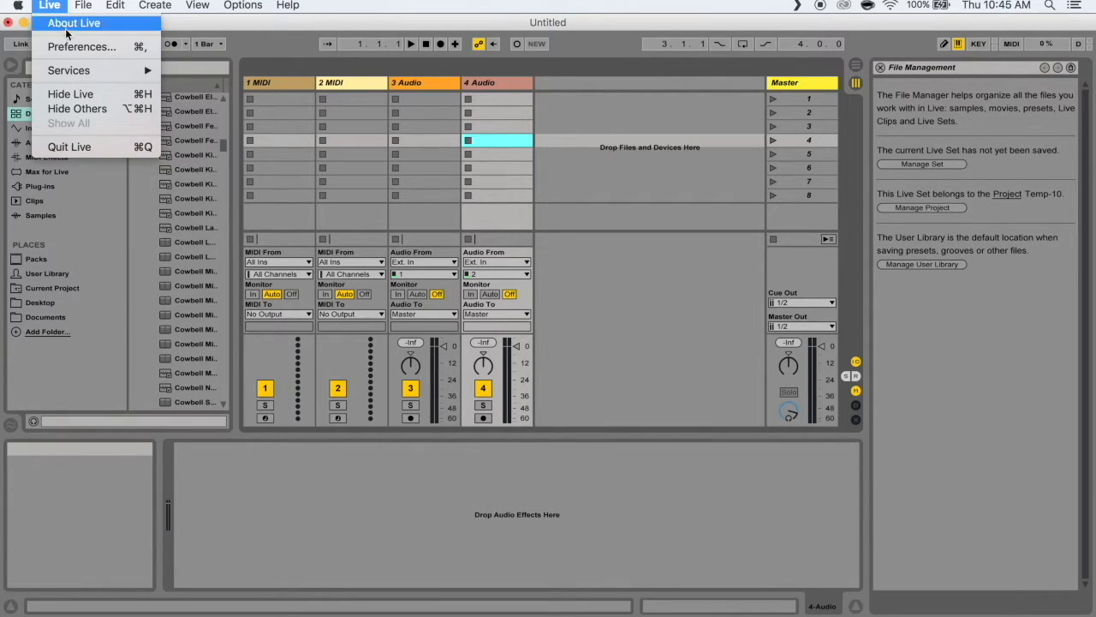
{"action": "left_click", "coordinate": [69, 43]}
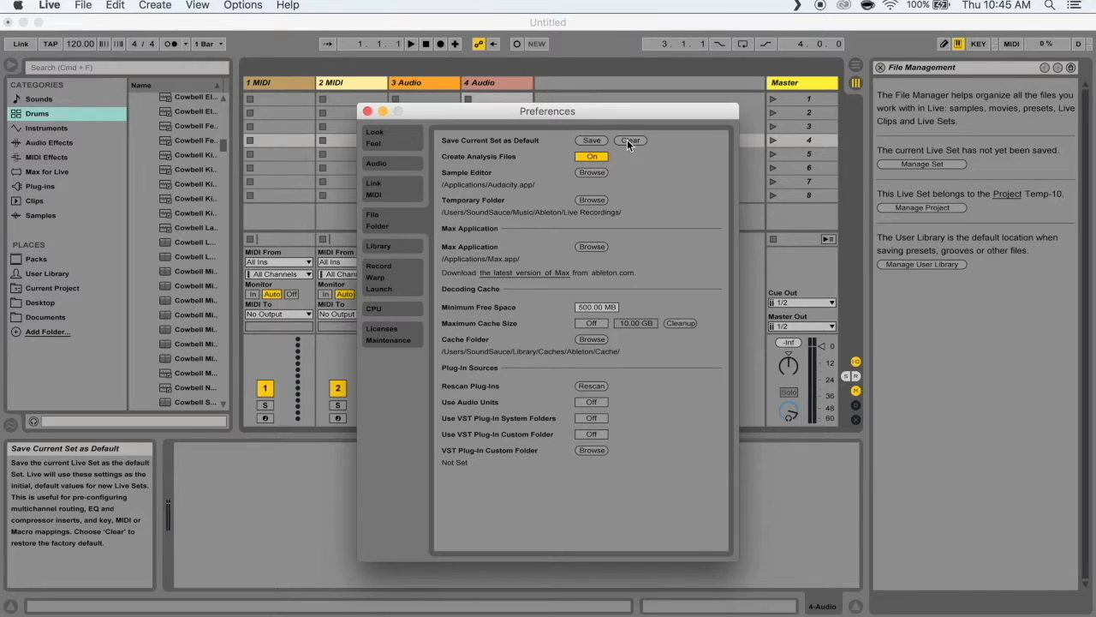
{"action": "left_click", "coordinate": [631, 140]}
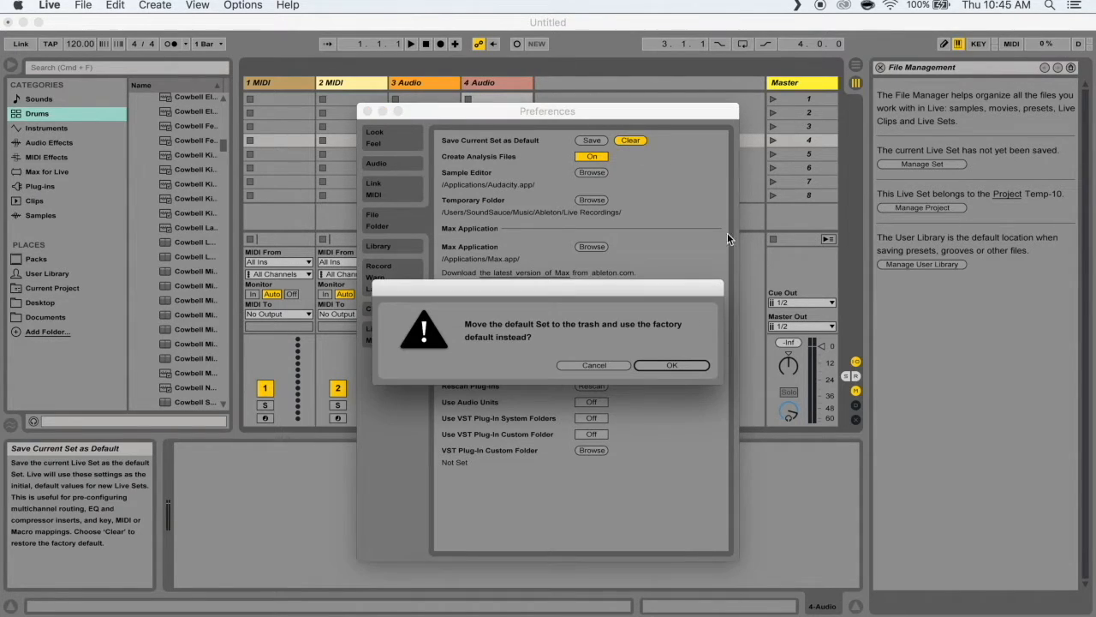
{"action": "left_click", "coordinate": [677, 365]}
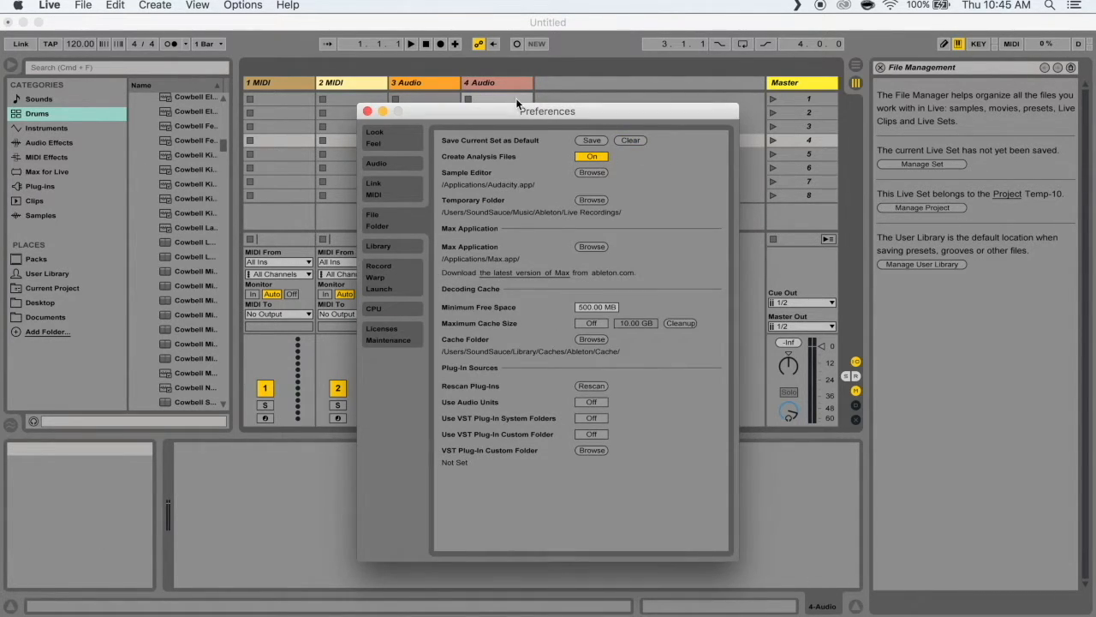
{"action": "left_click", "coordinate": [367, 112]}
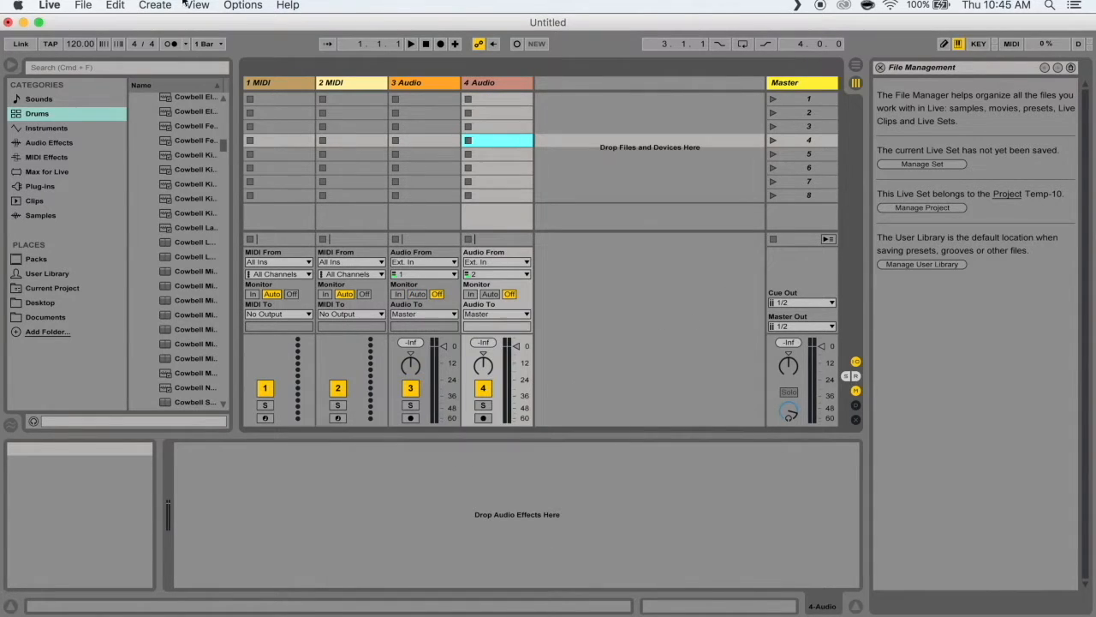
Create a new Live Set from the factory default without saving the untitled set
{"action": "left_click", "coordinate": [83, 5]}
{"action": "left_click", "coordinate": [97, 24]}
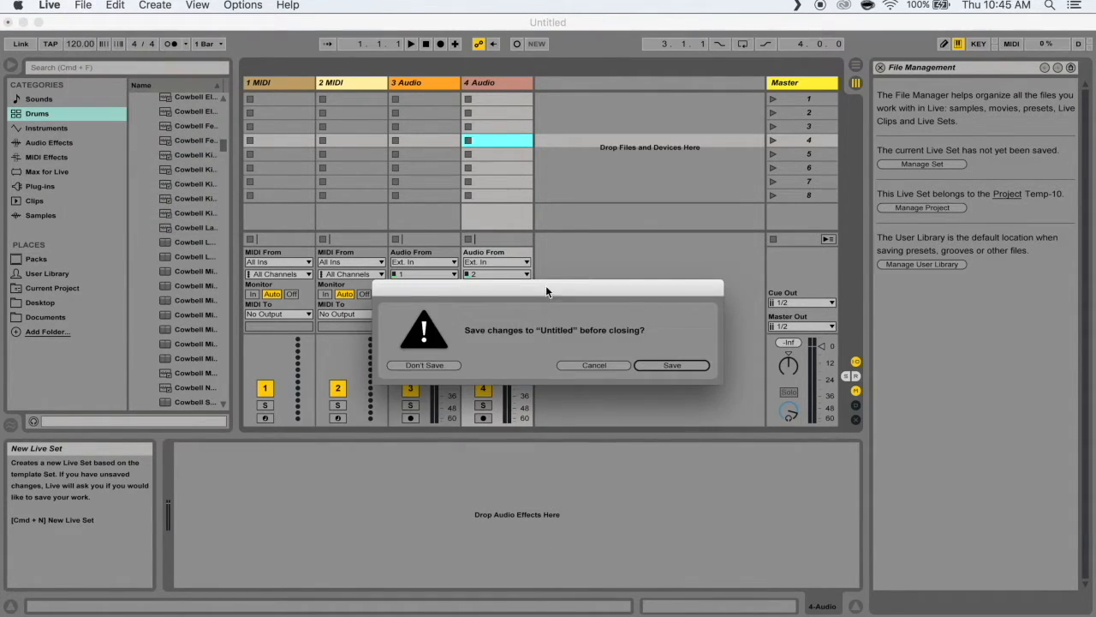
{"action": "left_click", "coordinate": [438, 365]}
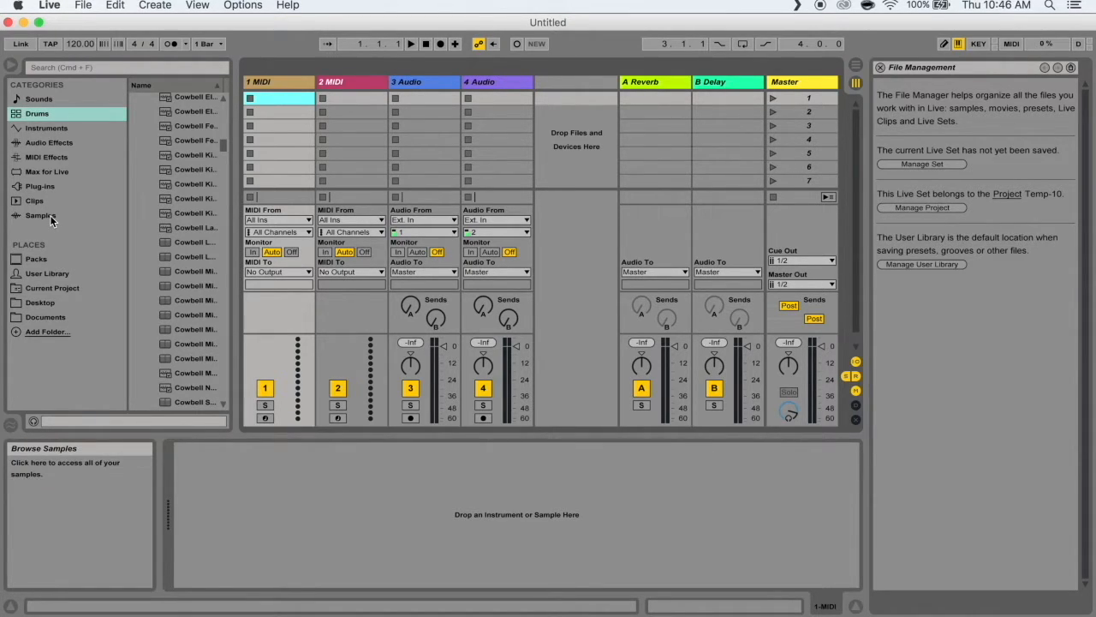
Delete the Templates folder from the User Library
{"action": "left_click", "coordinate": [34, 273]}
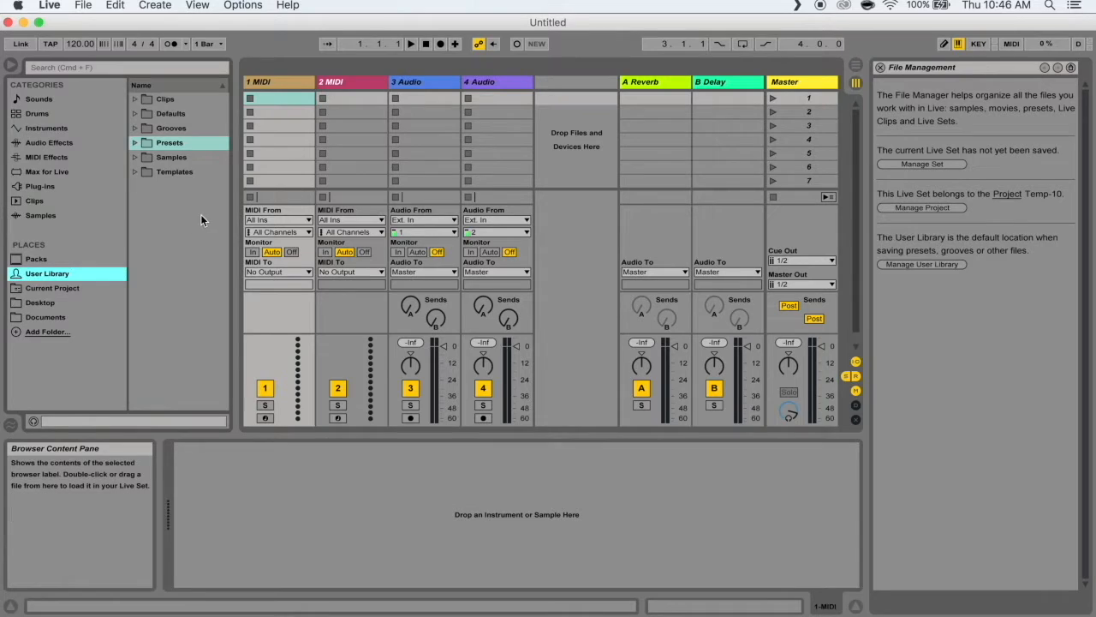
{"action": "left_click", "coordinate": [165, 176]}
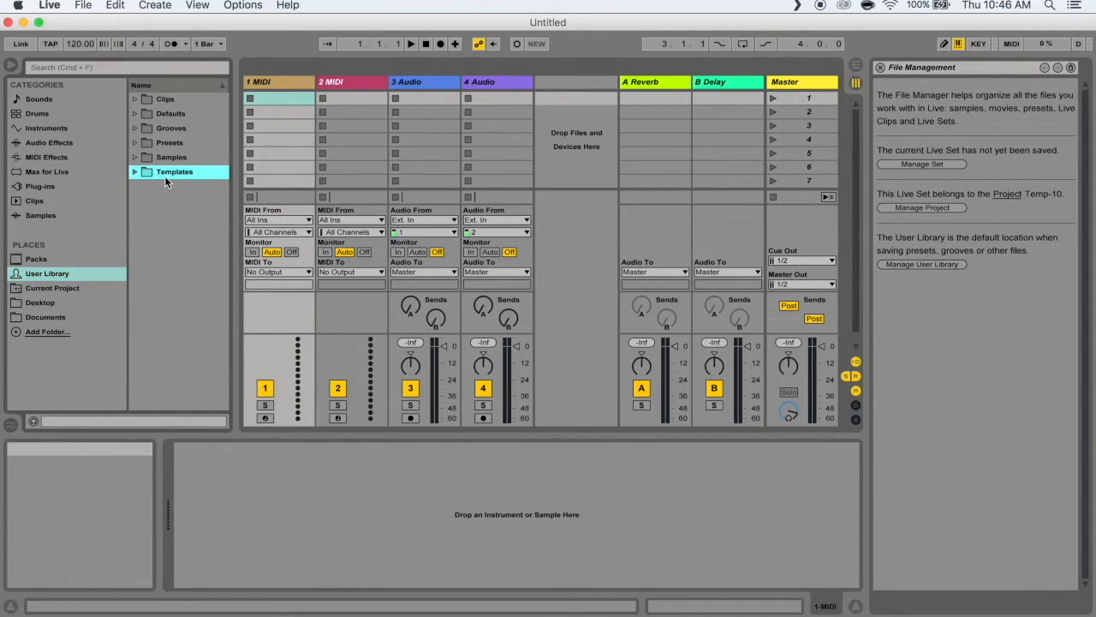
{"action": "right_click", "coordinate": [164, 175]}
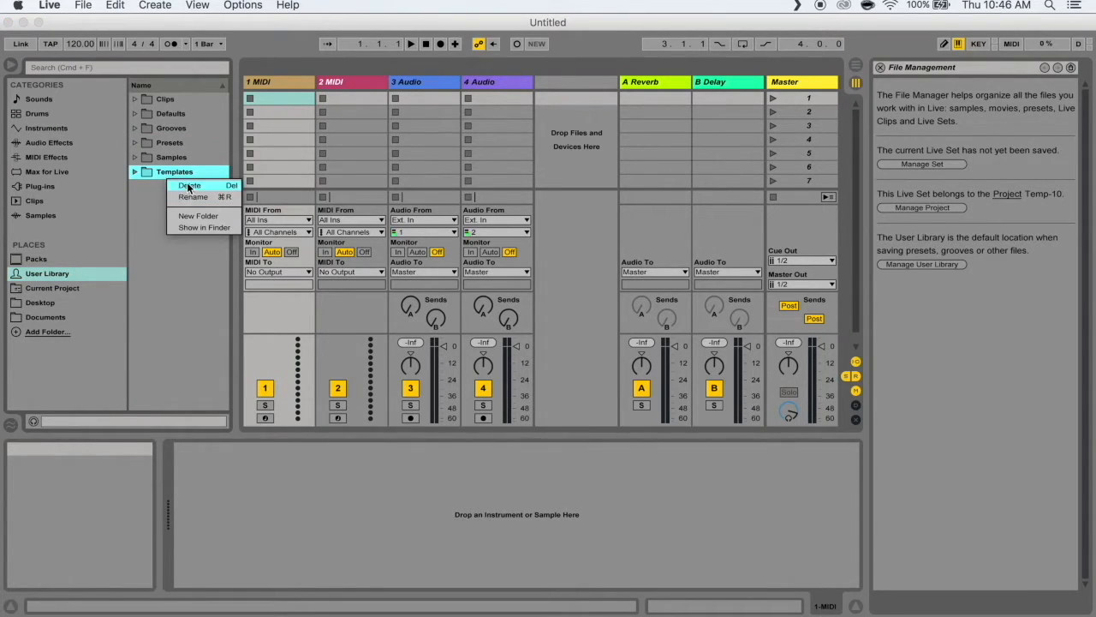
{"action": "left_click", "coordinate": [183, 183]}
{"action": "left_click", "coordinate": [671, 369]}
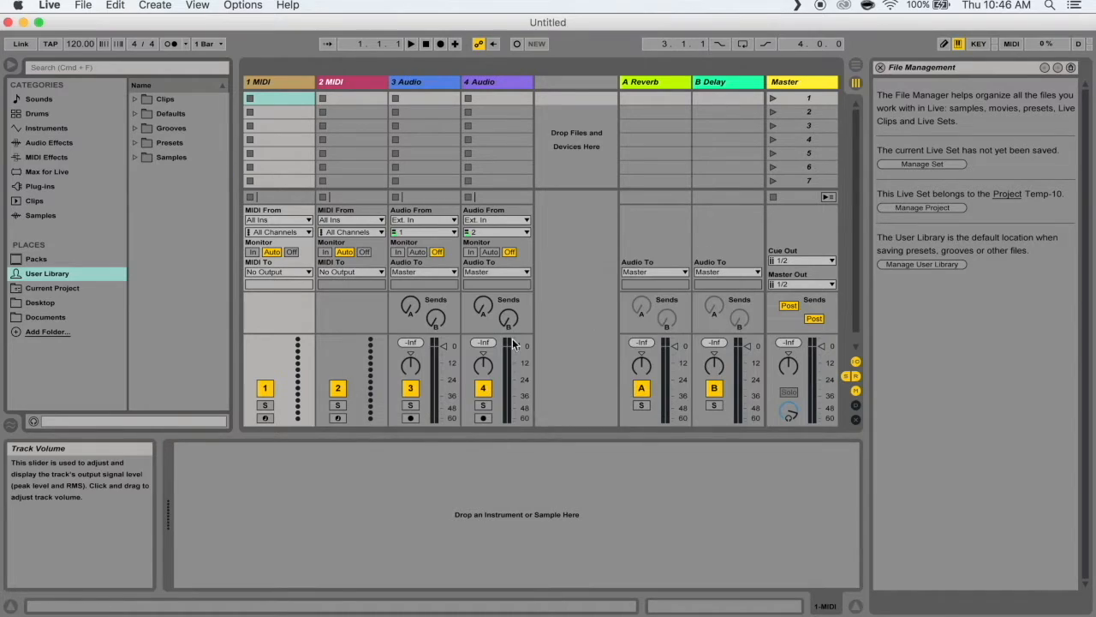
Create a new folder named Templates in the User Library
{"action": "right_click", "coordinate": [156, 180]}
{"action": "left_click", "coordinate": [167, 184]}
{"action": "type", "text": "Templates"}
{"action": "key", "text": "Return"}
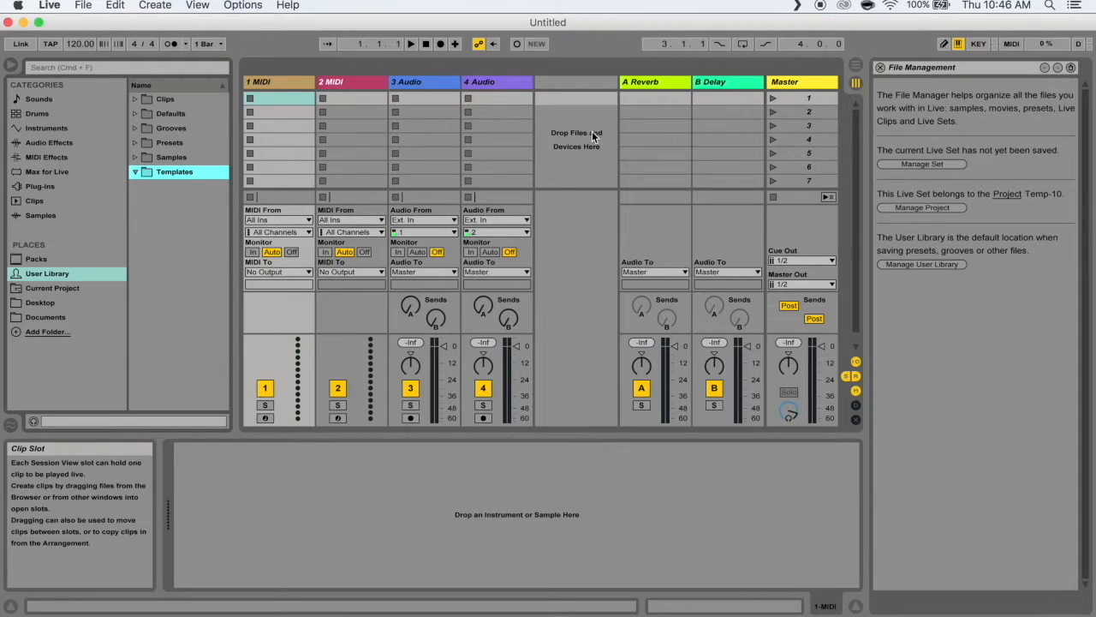
Delete the 3 Audio and 4 Audio tracks from the set
{"action": "left_click", "coordinate": [488, 82]}
{"action": "left_click", "coordinate": [431, 84], "text": "shift"}
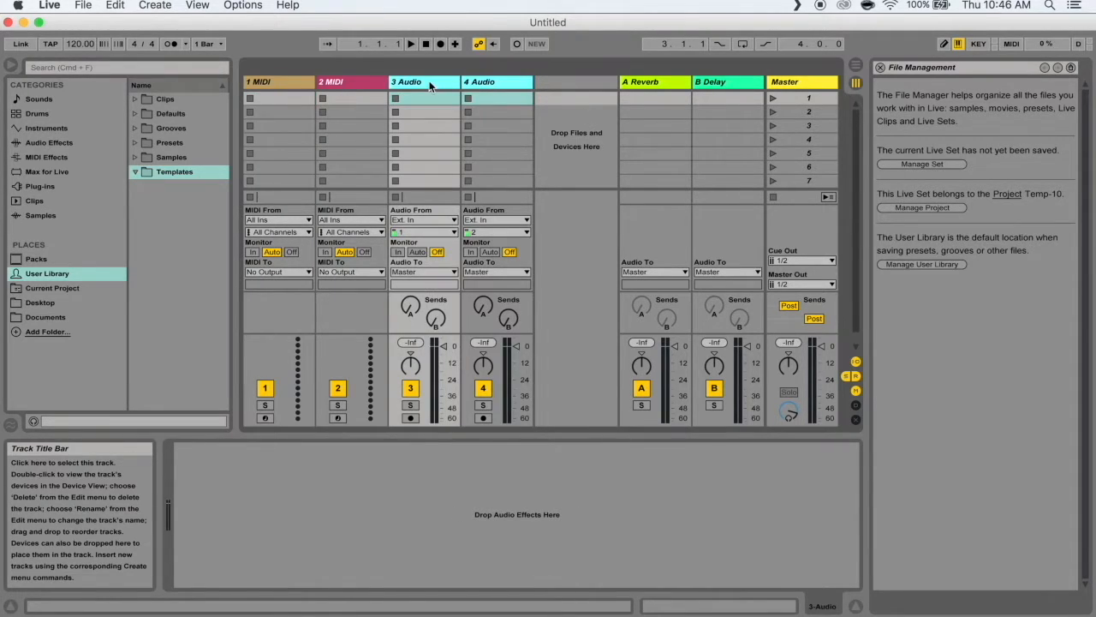
{"action": "key", "text": "Delete"}
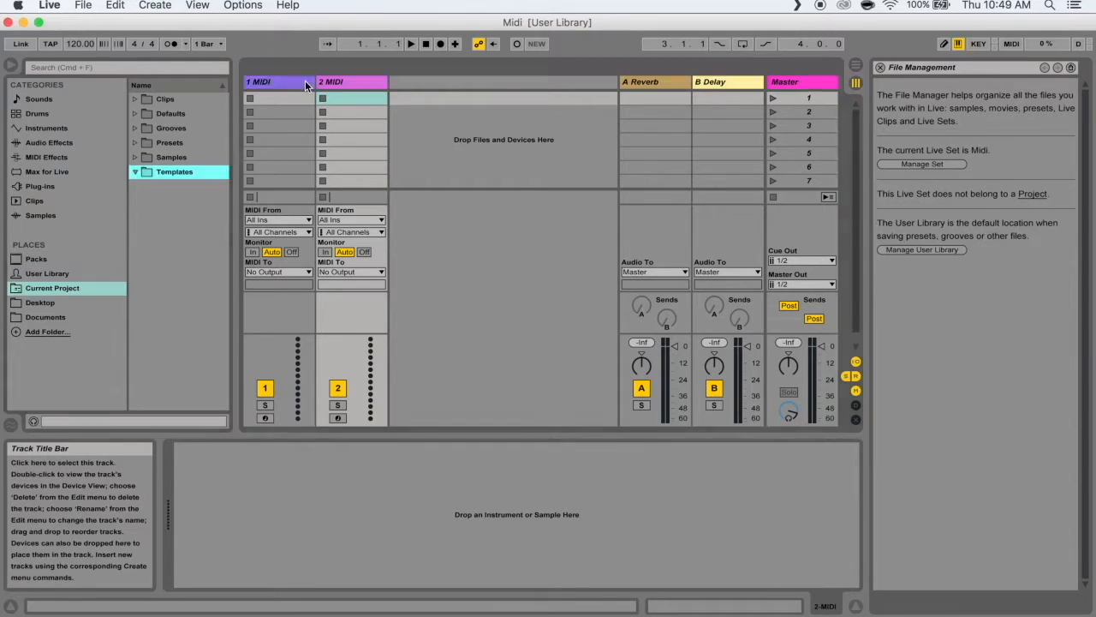
Save the 1 MIDI and 2 MIDI tracks together into the browser as the set 1-MIDI.als
{"action": "left_click", "coordinate": [305, 82]}
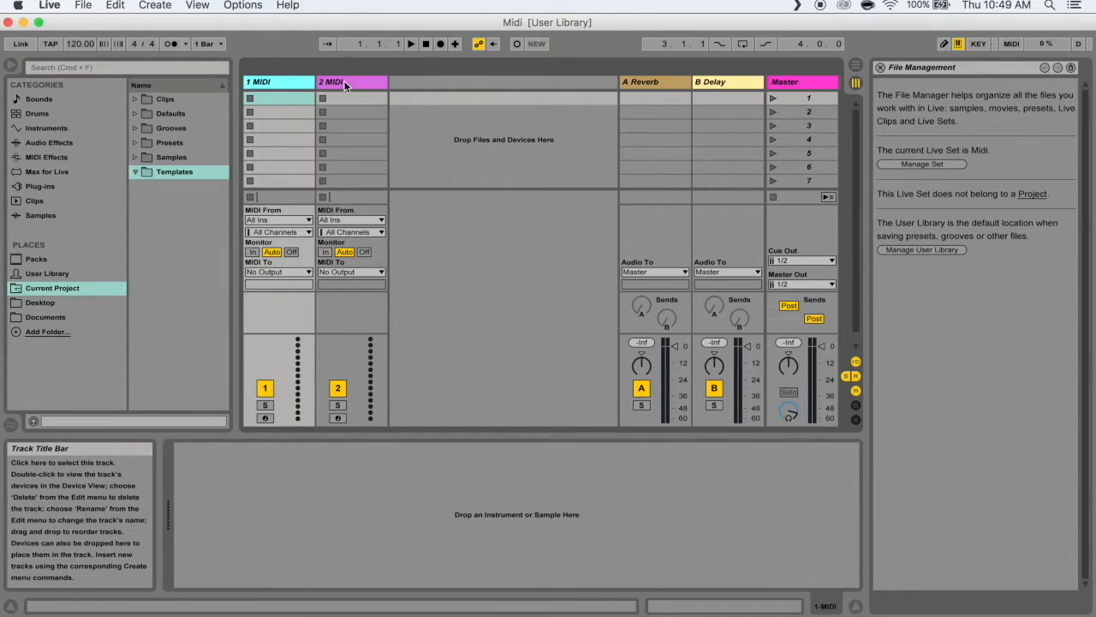
{"action": "left_click", "coordinate": [346, 83], "text": "shift"}
{"action": "left_click_drag", "start_coordinate": [352, 84], "coordinate": [167, 238]}
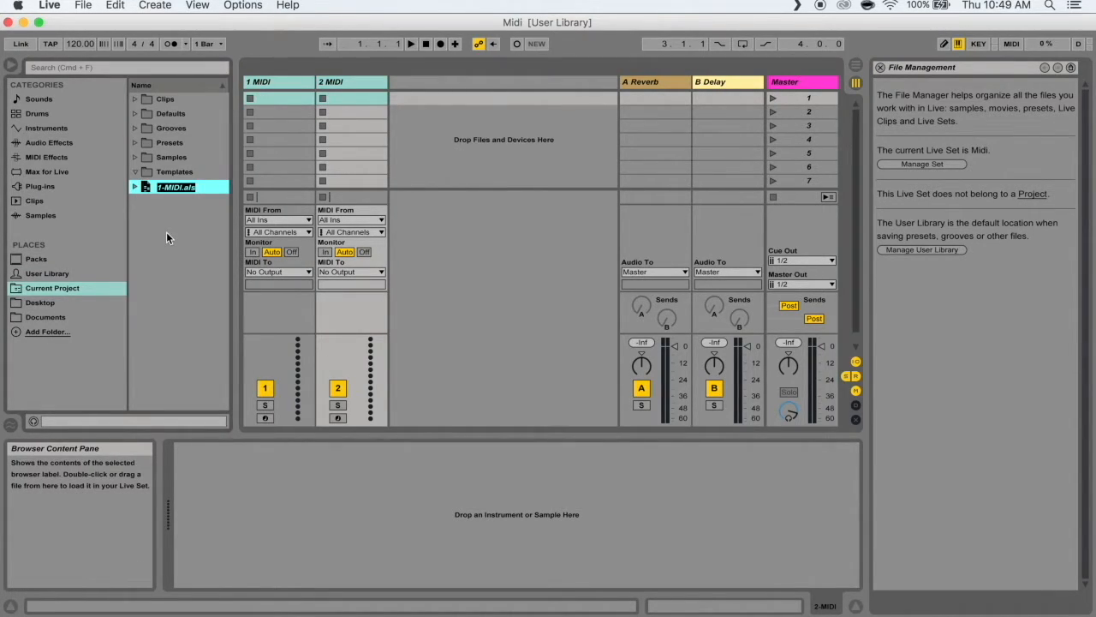
{"action": "key", "text": "Return"}
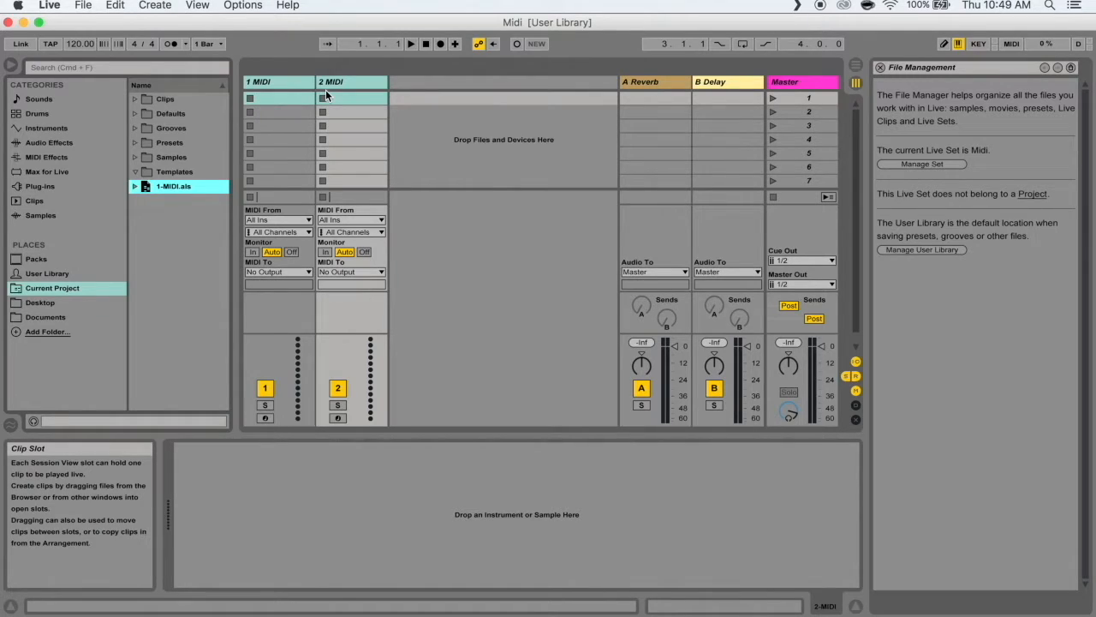
Open the saved 1-MIDI.als set, including from inside the Templates folder as a new untitled set
{"action": "double_click", "coordinate": [176, 188]}
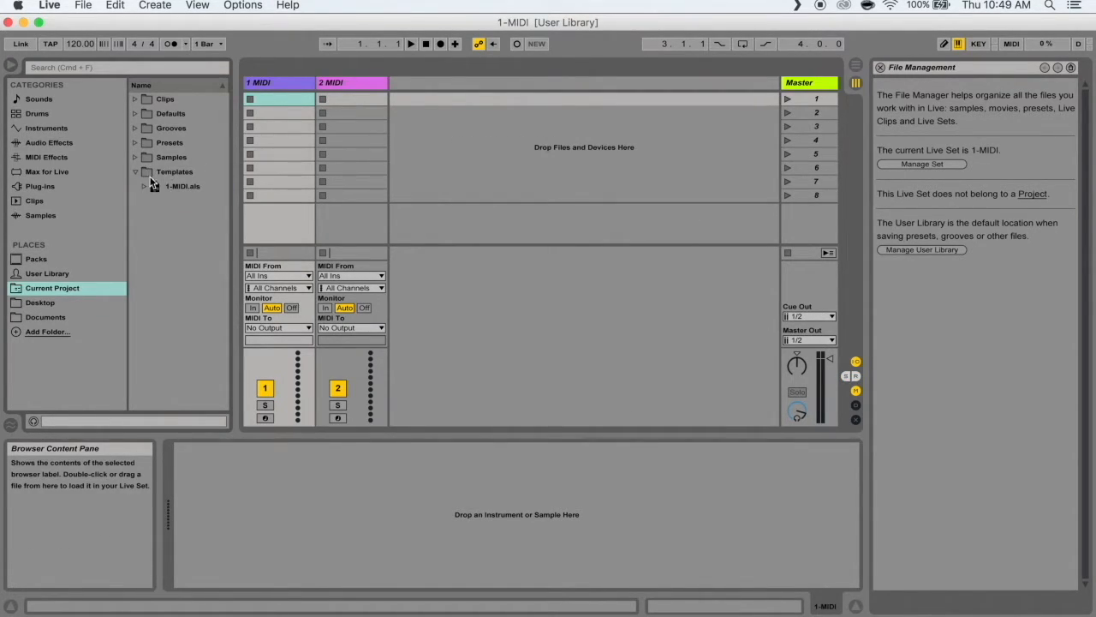
{"action": "left_click", "coordinate": [147, 174]}
{"action": "double_click", "coordinate": [166, 188]}
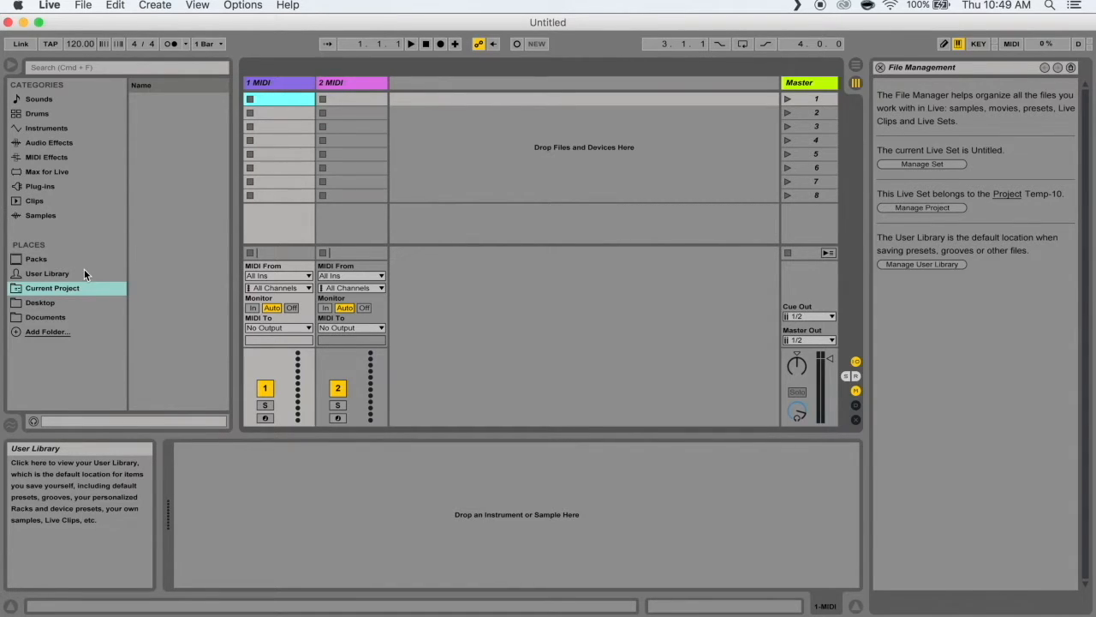
Load the Impulse instrument onto the first MIDI track and insert a return track
{"action": "left_click", "coordinate": [51, 273]}
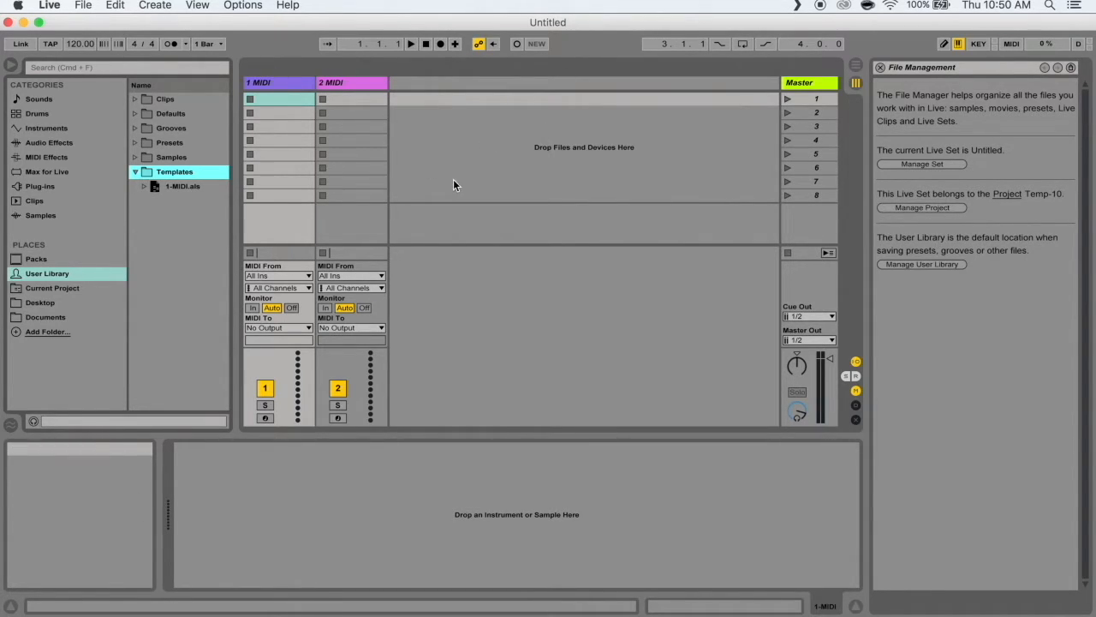
{"action": "left_click", "coordinate": [83, 157]}
{"action": "left_click", "coordinate": [22, 130]}
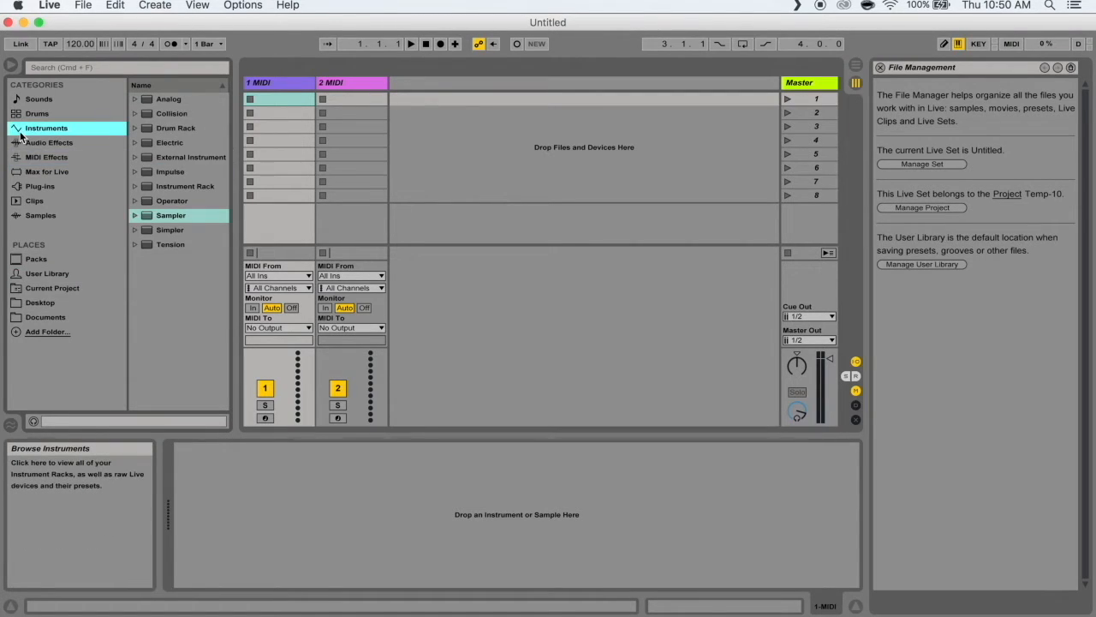
{"action": "left_click_drag", "start_coordinate": [183, 173], "coordinate": [288, 144]}
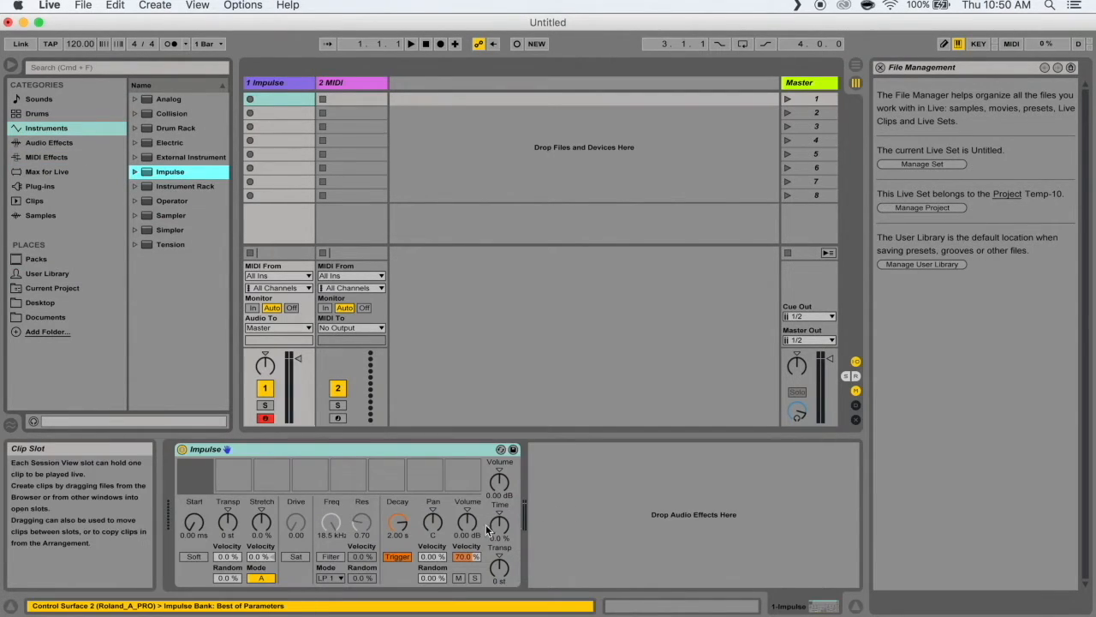
{"action": "right_click", "coordinate": [750, 102]}
{"action": "left_click", "coordinate": [795, 132]}
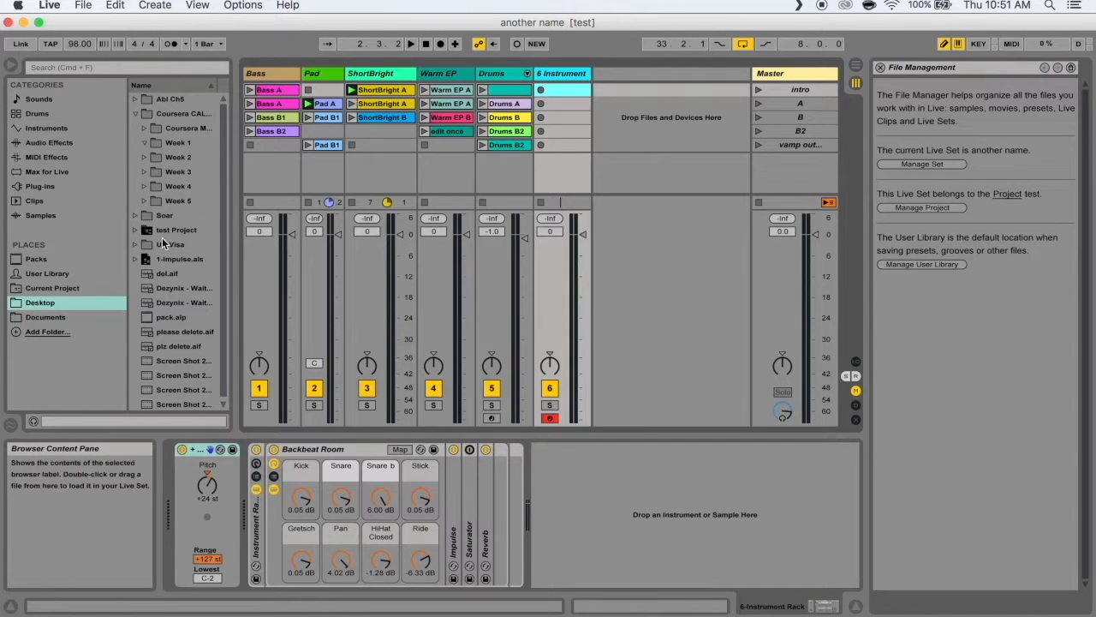
Check the test Project folder on the Desktop and save the current Live Set to the Desktop as "new project"
{"action": "left_click", "coordinate": [136, 232]}
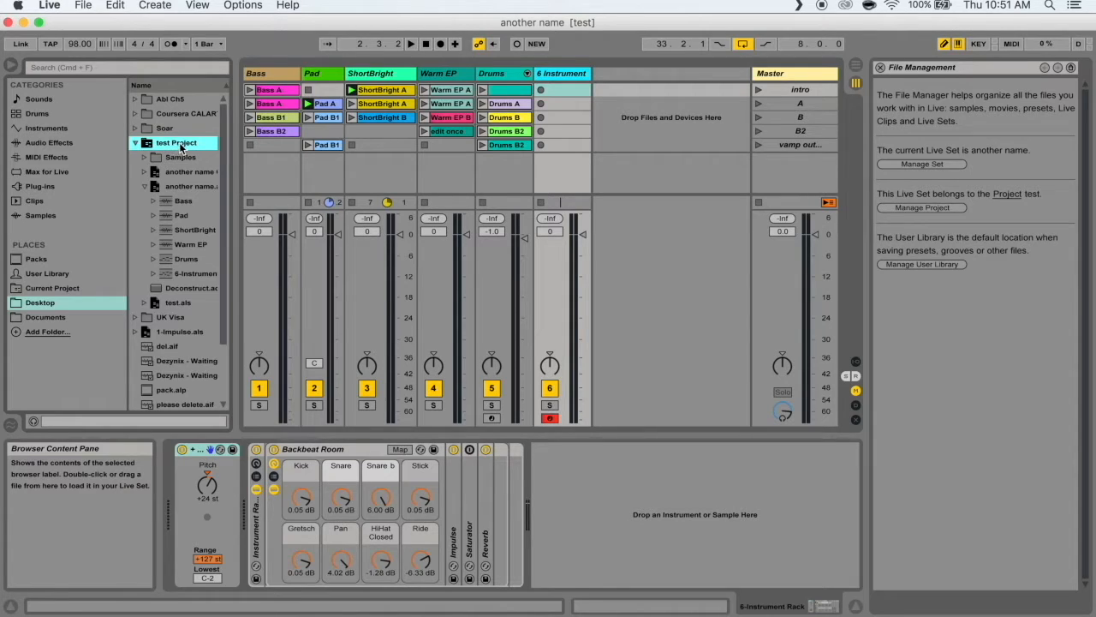
{"action": "left_click", "coordinate": [135, 146]}
{"action": "left_click", "coordinate": [49, 5]}
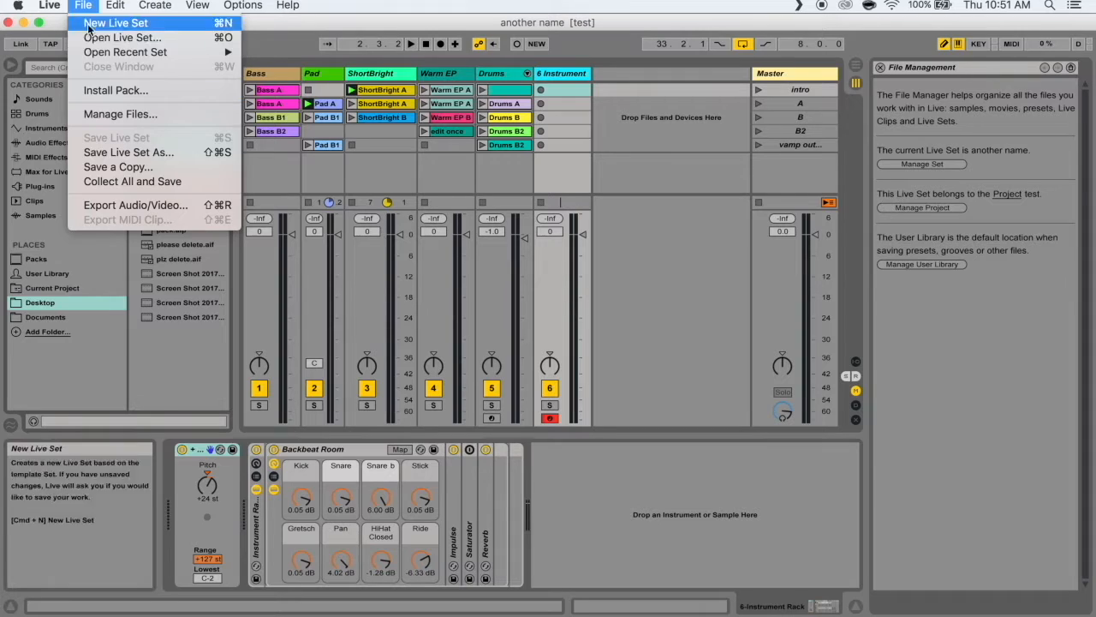
{"action": "left_click", "coordinate": [110, 153]}
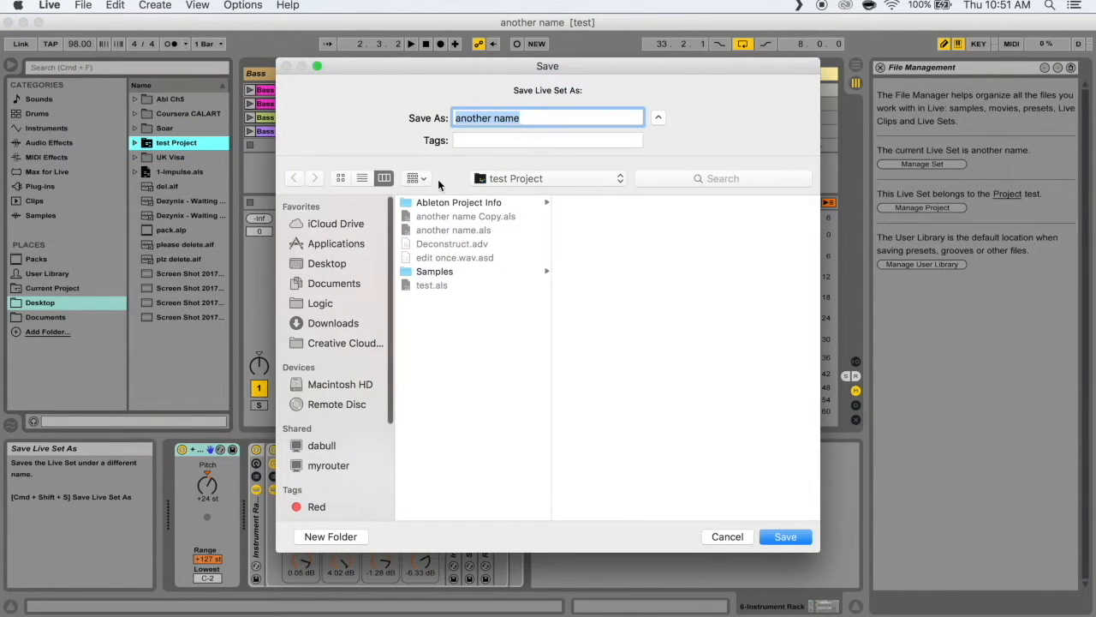
{"action": "left_click", "coordinate": [358, 263]}
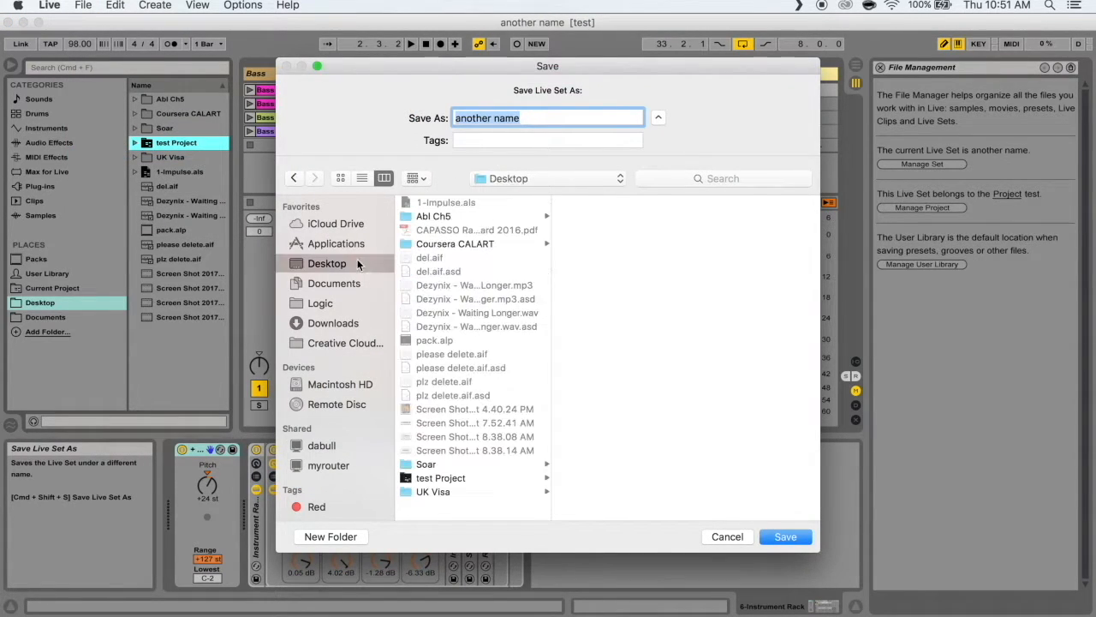
{"action": "type", "text": "niew"}
{"action": "key", "text": "BackSpace"}
{"action": "key", "text": "BackSpace"}
{"action": "key", "text": "BackSpace"}
{"action": "type", "text": "ew project"}
{"action": "key", "text": "Return"}
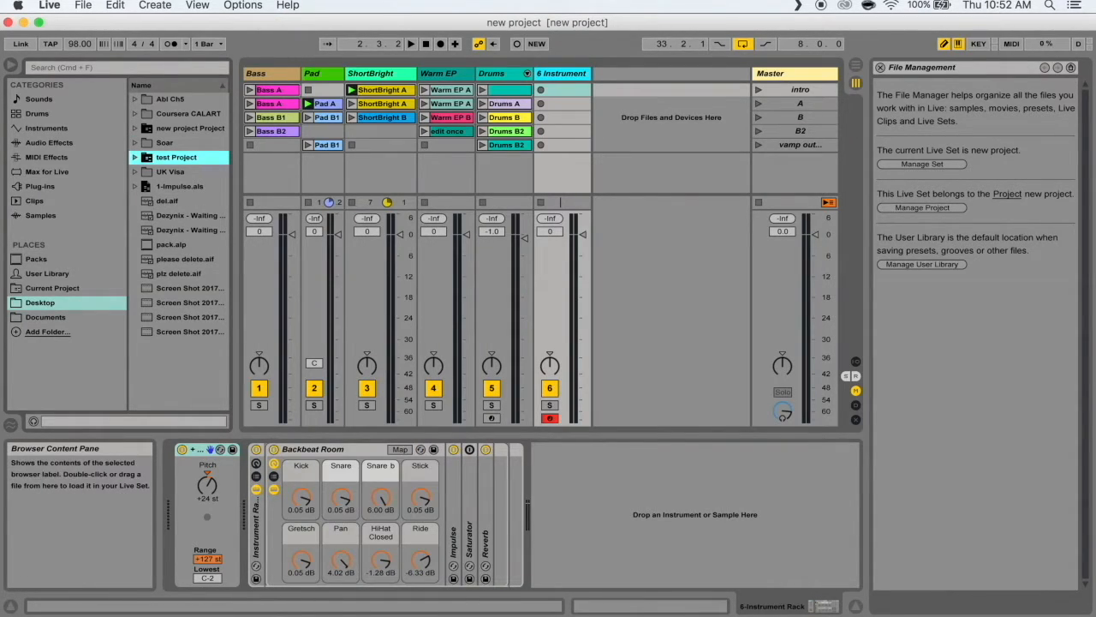
Examine the new project Project folder on the Desktop, down to the clips of its Bass track, and collapse it again
{"action": "left_click", "coordinate": [190, 129]}
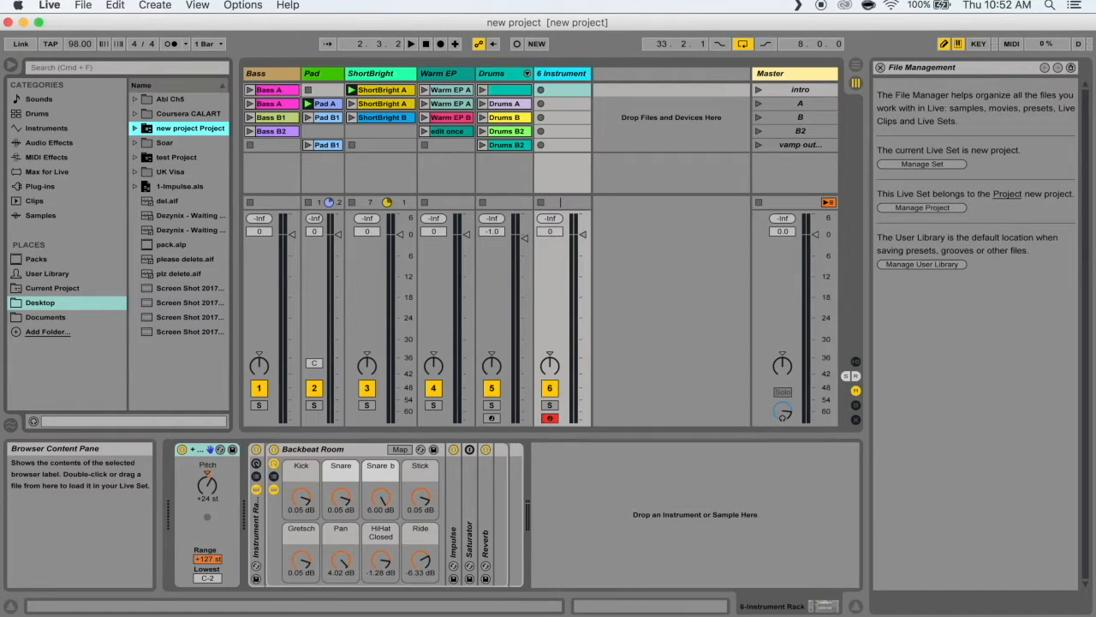
{"action": "left_click", "coordinate": [135, 128]}
{"action": "left_click", "coordinate": [192, 143]}
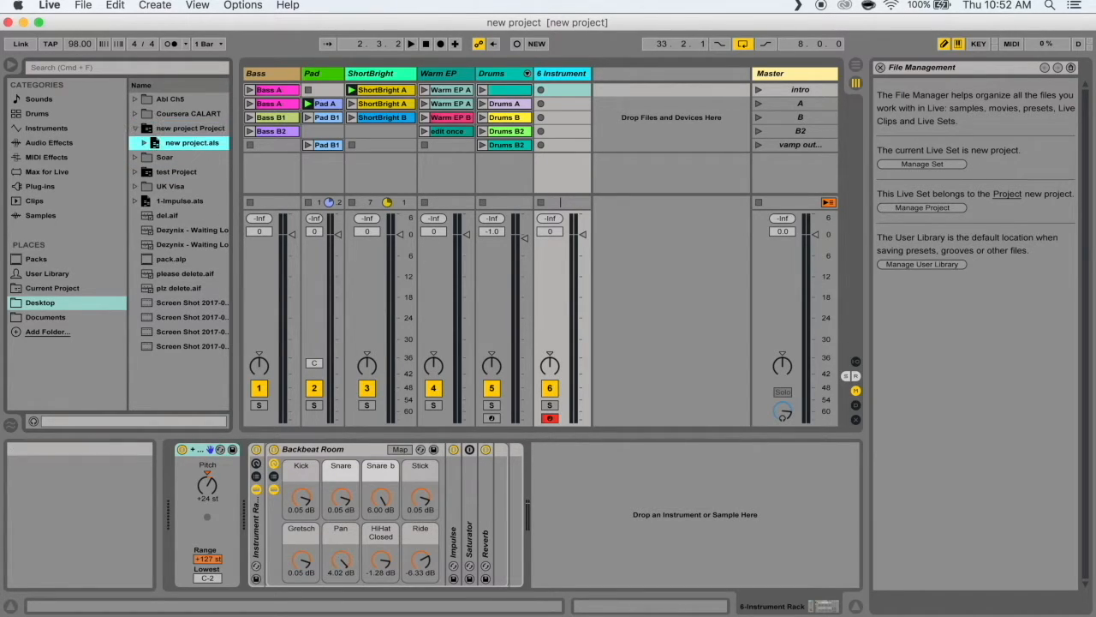
{"action": "left_click", "coordinate": [143, 143]}
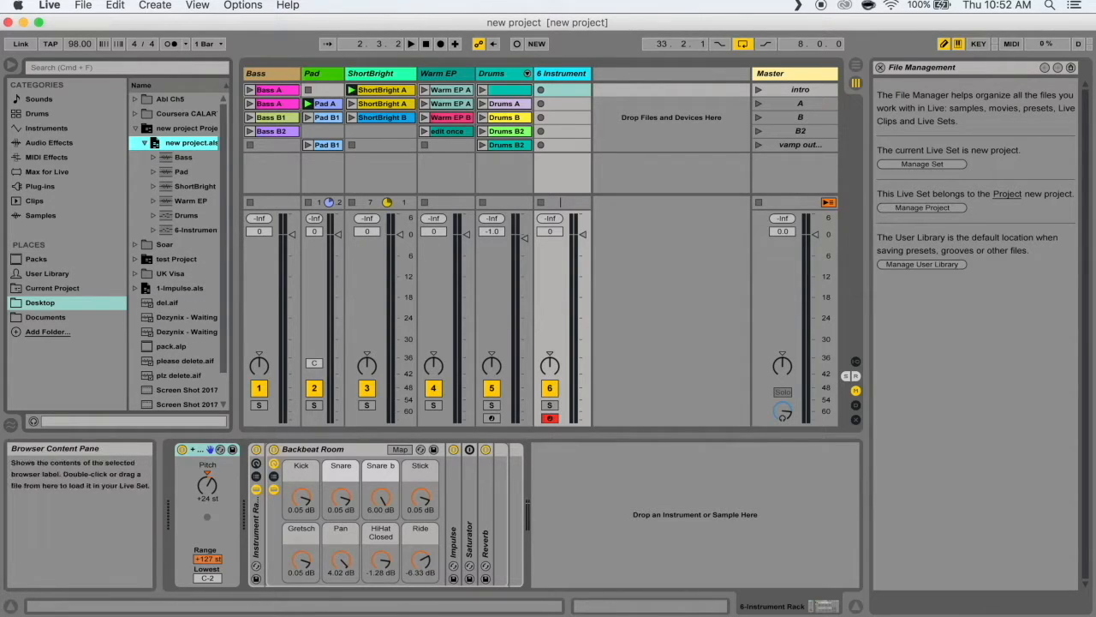
{"action": "left_click", "coordinate": [154, 157]}
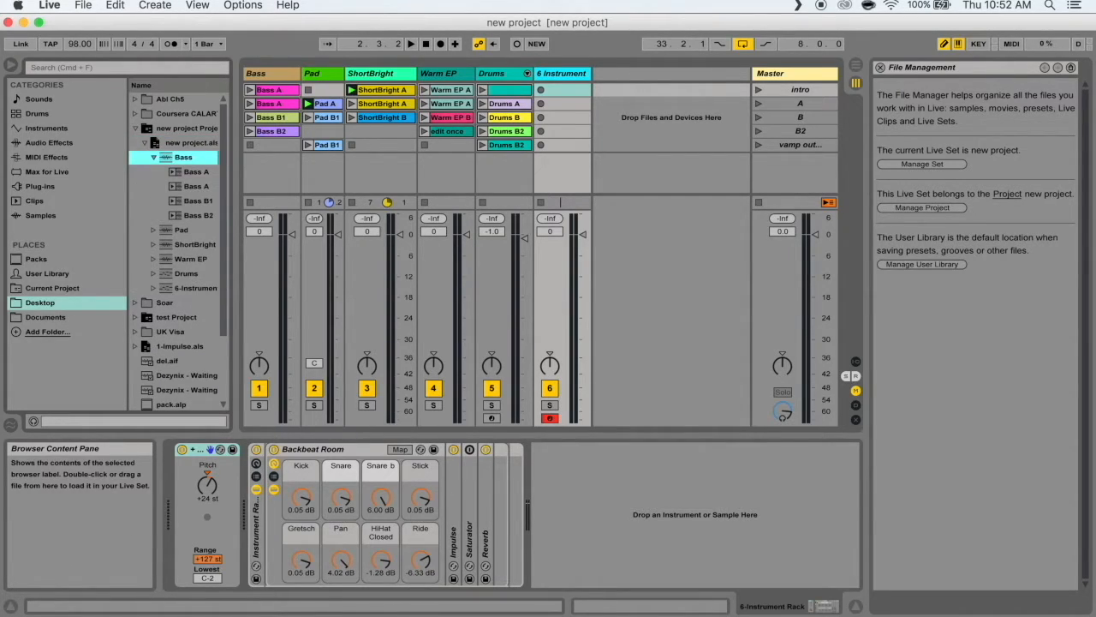
{"action": "left_click", "coordinate": [135, 129]}
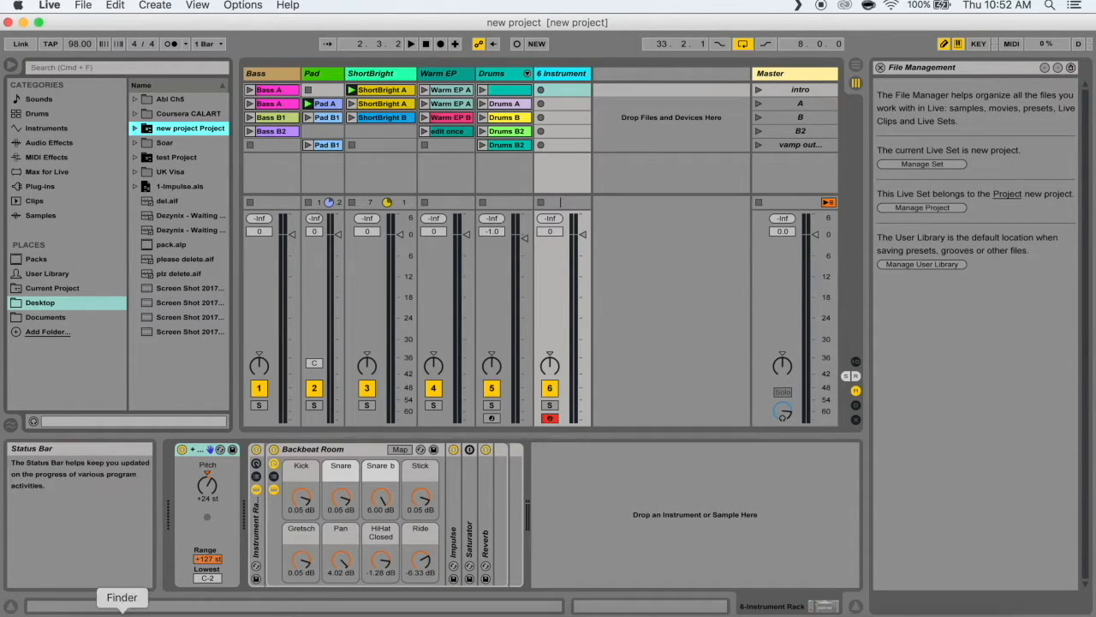
In Finder, move new project.als out of its new project Project folder onto the Desktop, and put it back into the folder
{"action": "left_click", "coordinate": [121, 609]}
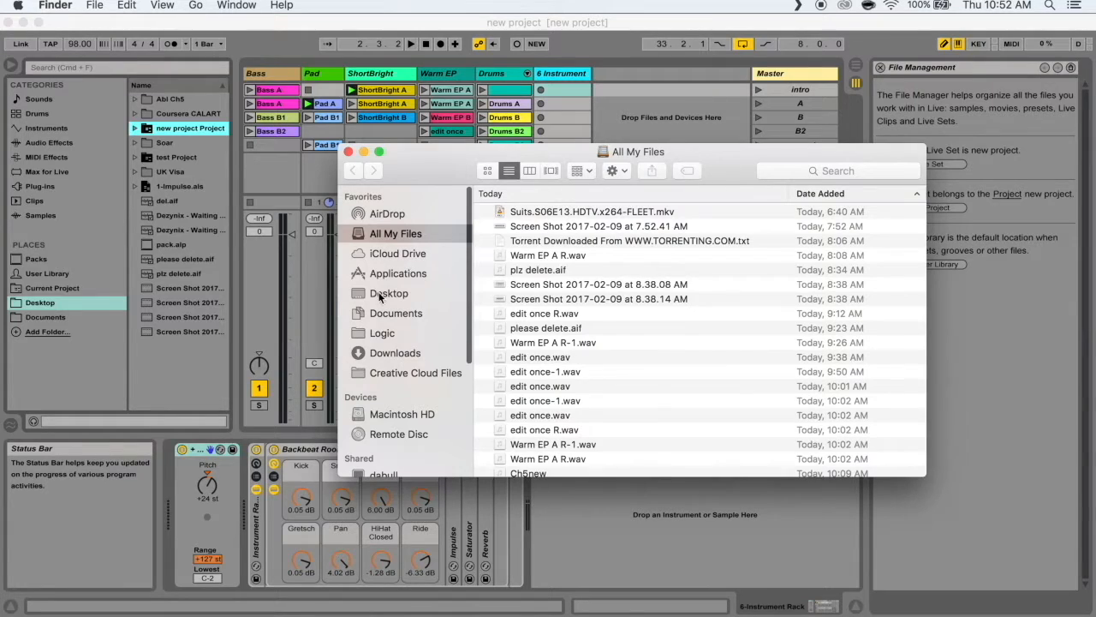
{"action": "left_click", "coordinate": [382, 294]}
{"action": "left_click", "coordinate": [536, 330]}
{"action": "left_click_drag", "start_coordinate": [698, 206], "coordinate": [574, 248]}
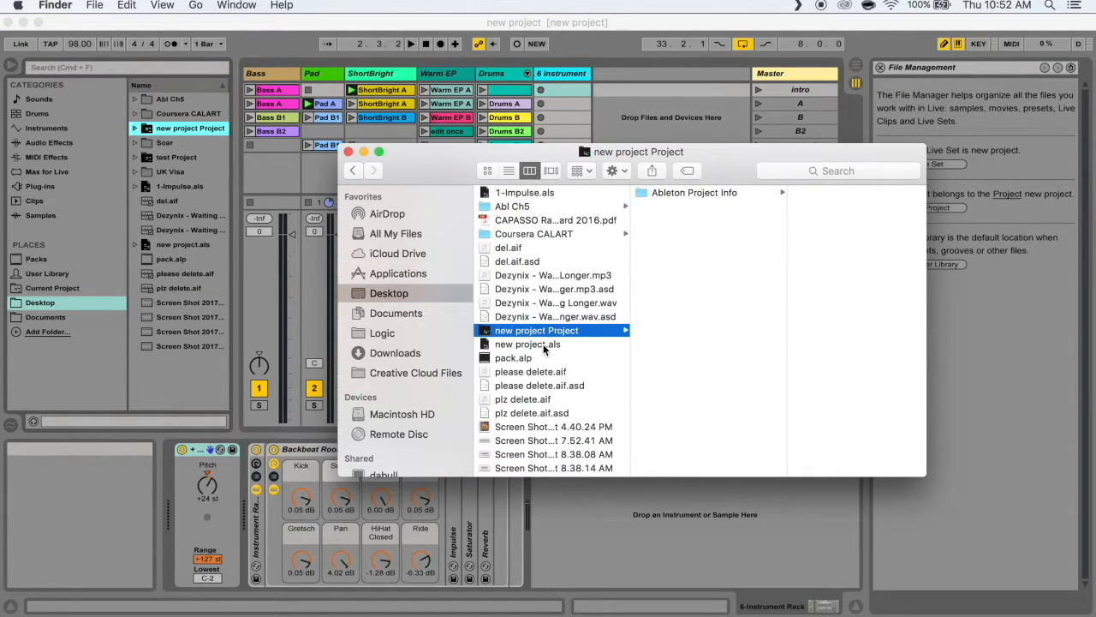
{"action": "left_click", "coordinate": [542, 343]}
{"action": "key", "text": "super+BackSpace"}
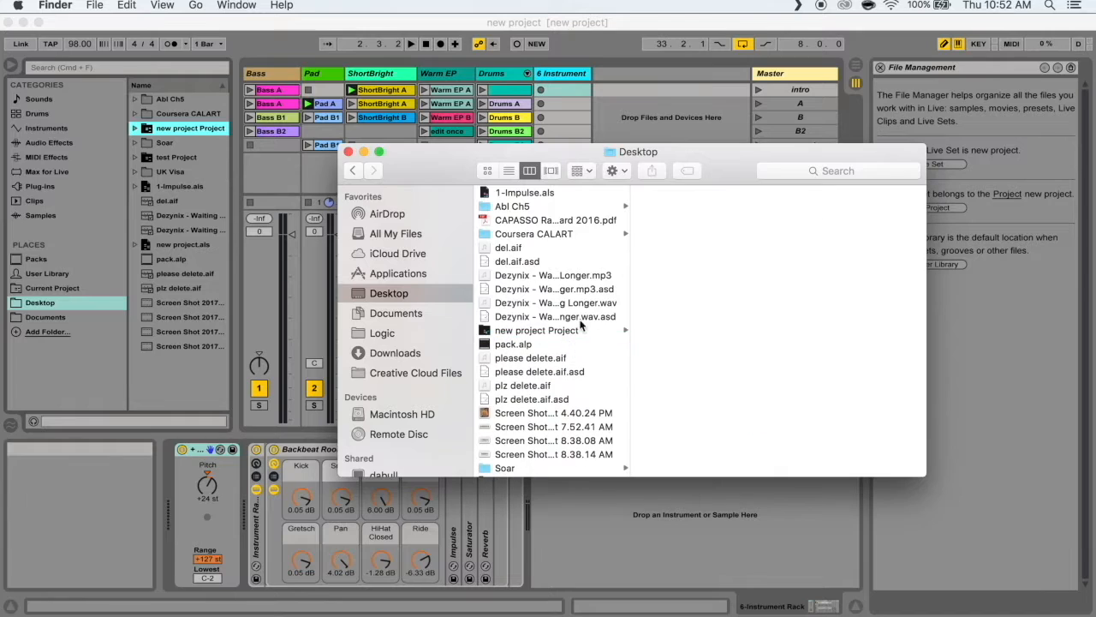
Examine the Live Set and the Ableton Project Info folder inside new project Project, and close the Finder window
{"action": "left_click", "coordinate": [579, 327]}
{"action": "left_click", "coordinate": [693, 207]}
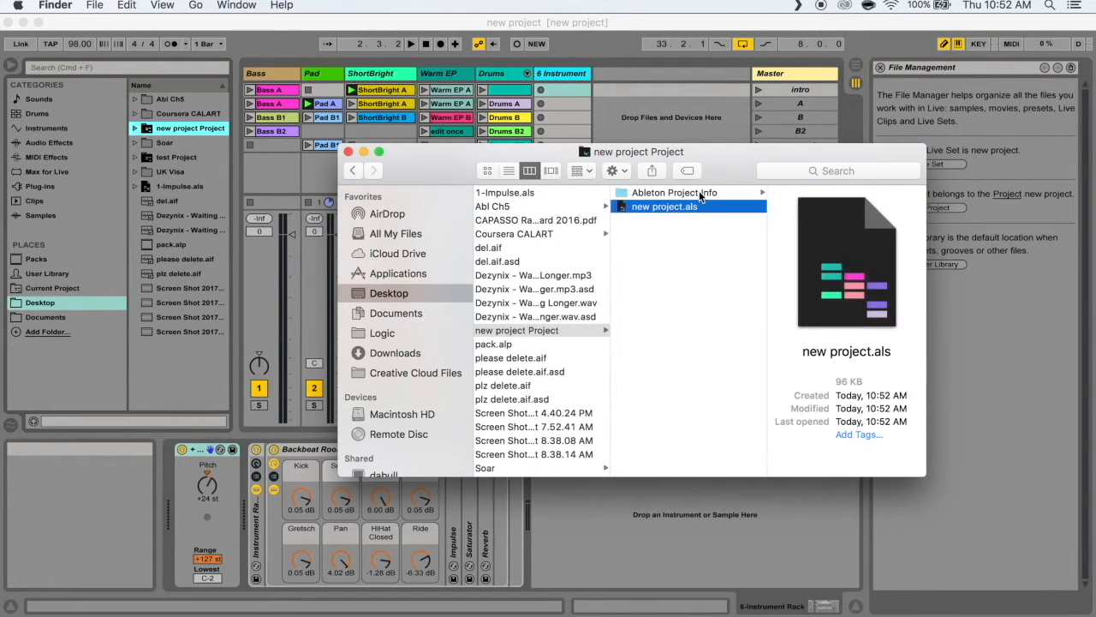
{"action": "left_click", "coordinate": [700, 194]}
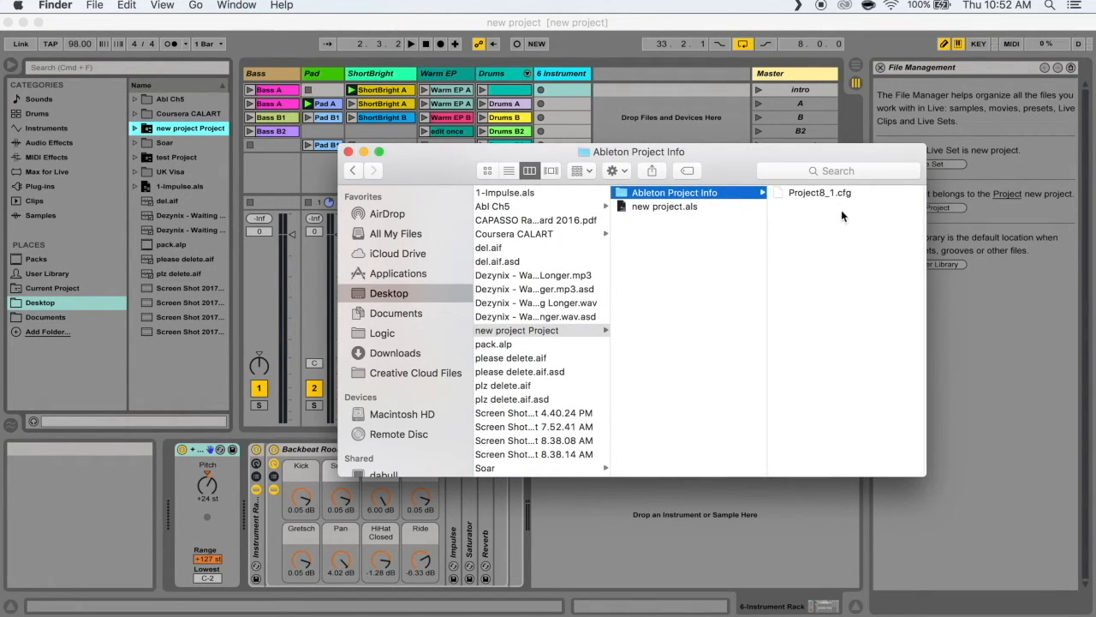
{"action": "left_click", "coordinate": [348, 151]}
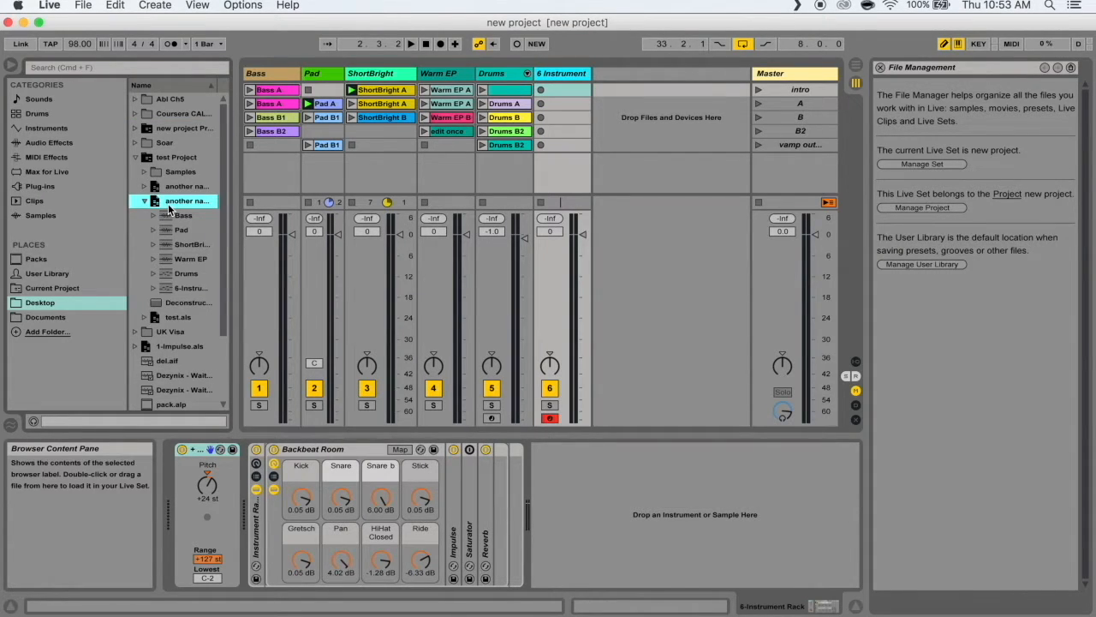
Open the "another name Copy" set from the test Project folder and play the edit once clip on the Warm EP track
{"action": "double_click", "coordinate": [172, 201]}
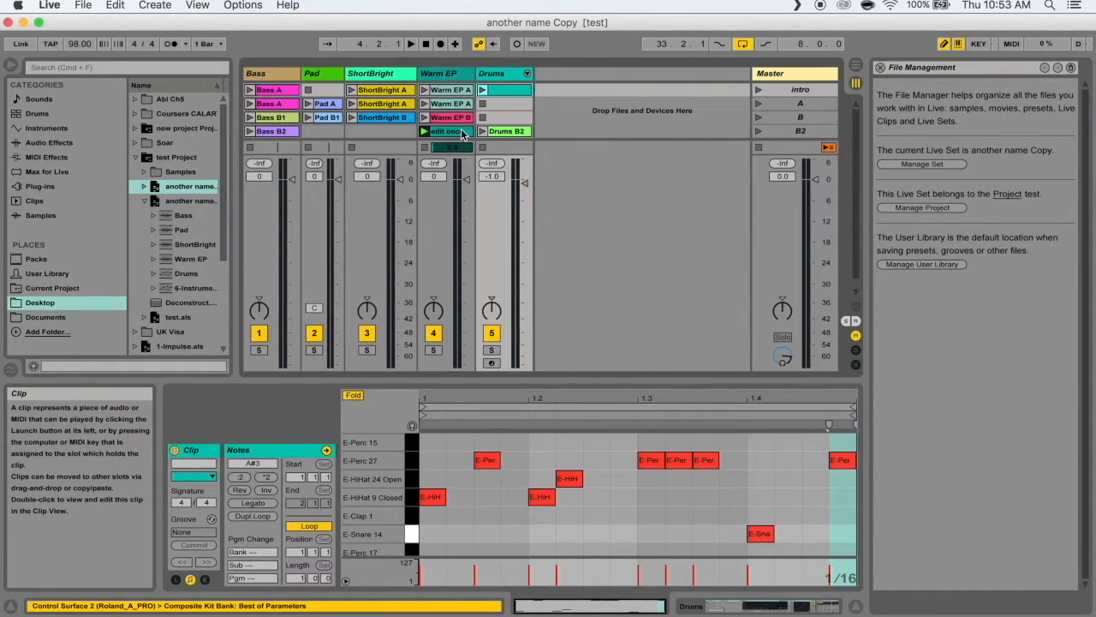
{"action": "left_click", "coordinate": [462, 131]}
{"action": "left_click", "coordinate": [425, 131]}
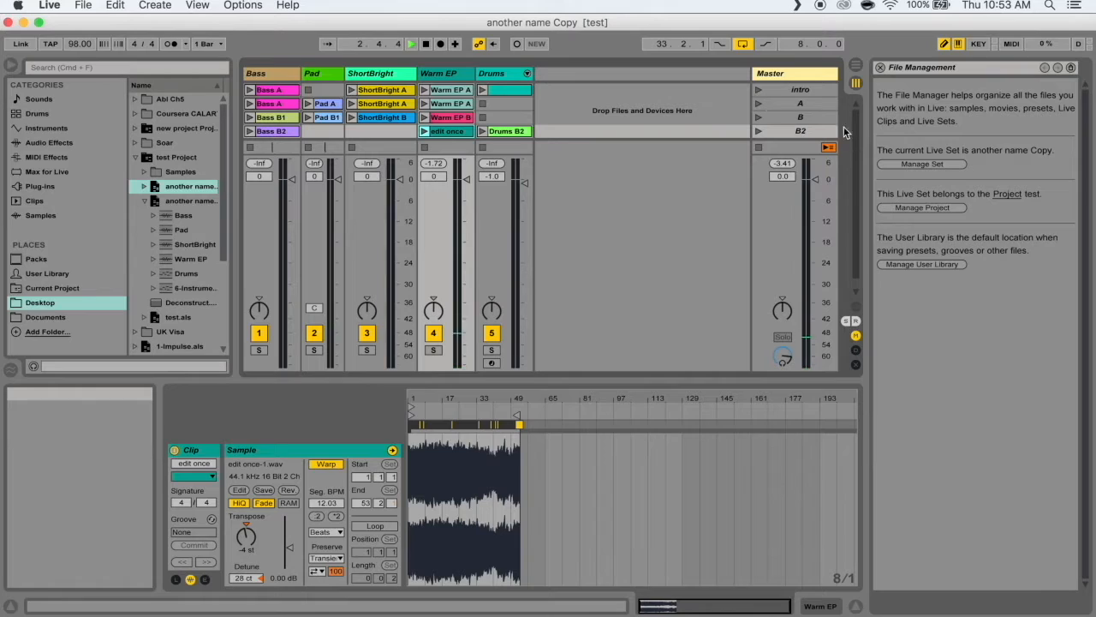
{"action": "left_click", "coordinate": [426, 128]}
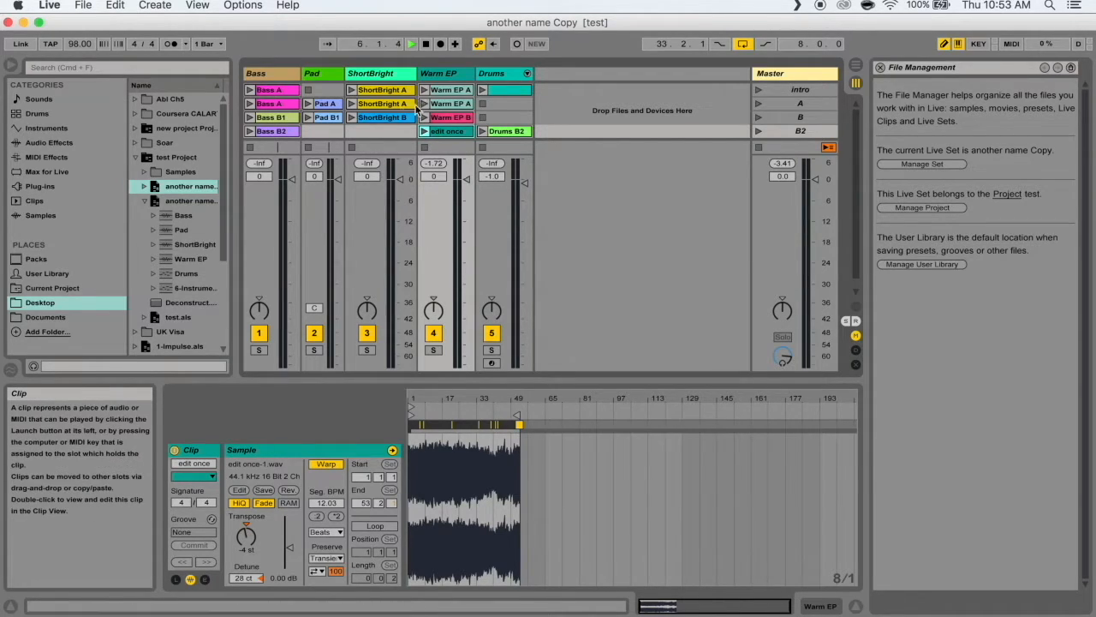
Check the missing and external files of the current Live Set in the File Manager, and close it
{"action": "left_click", "coordinate": [86, 6]}
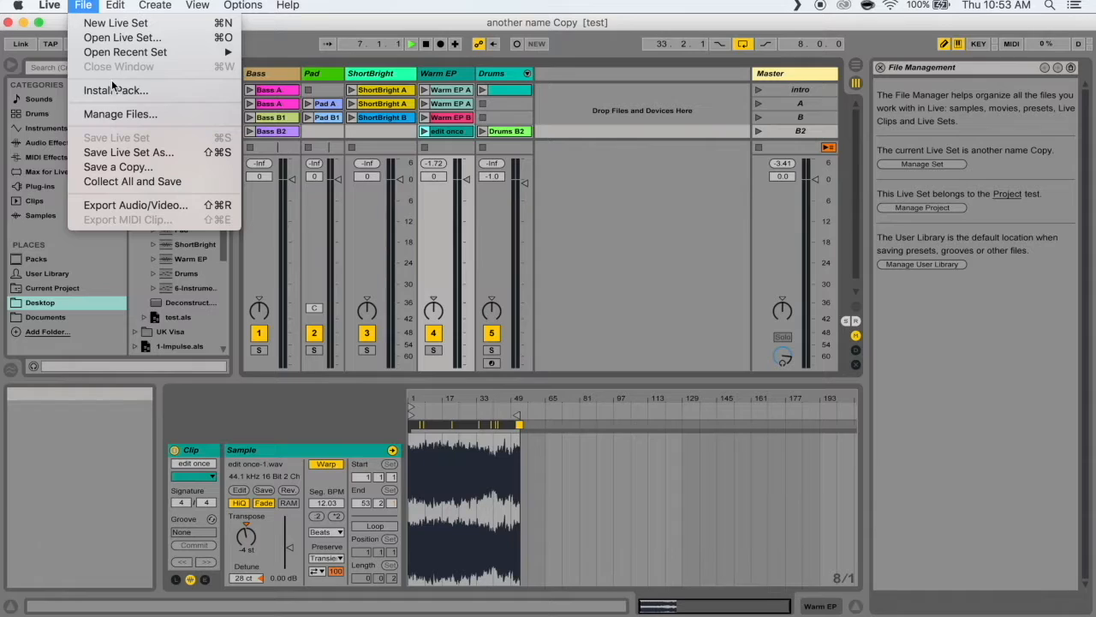
{"action": "left_click", "coordinate": [120, 114]}
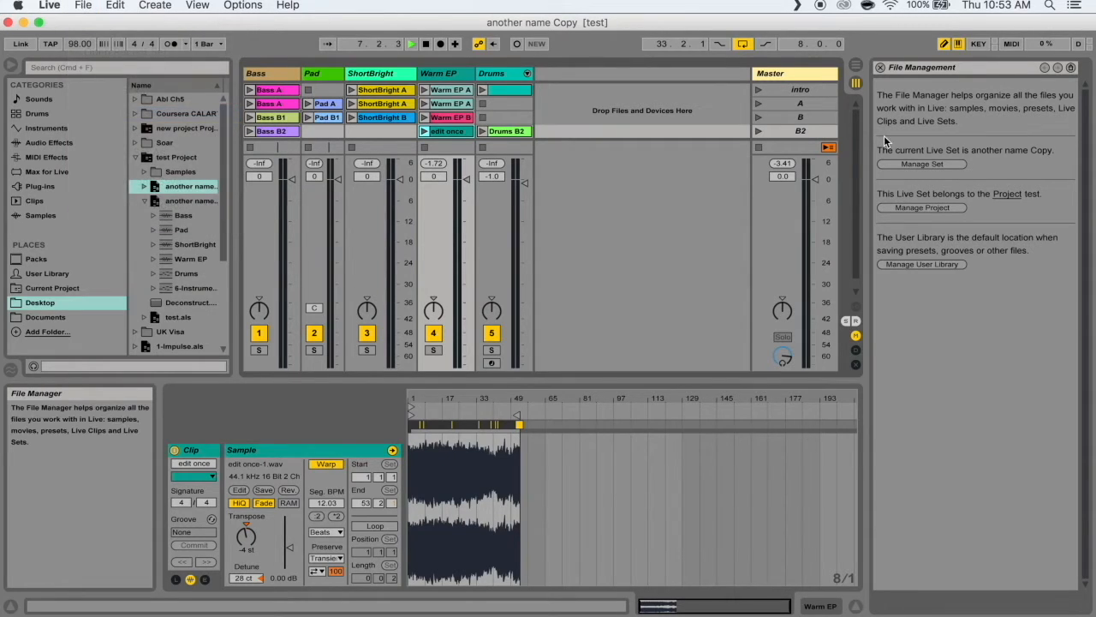
{"action": "left_click", "coordinate": [930, 165]}
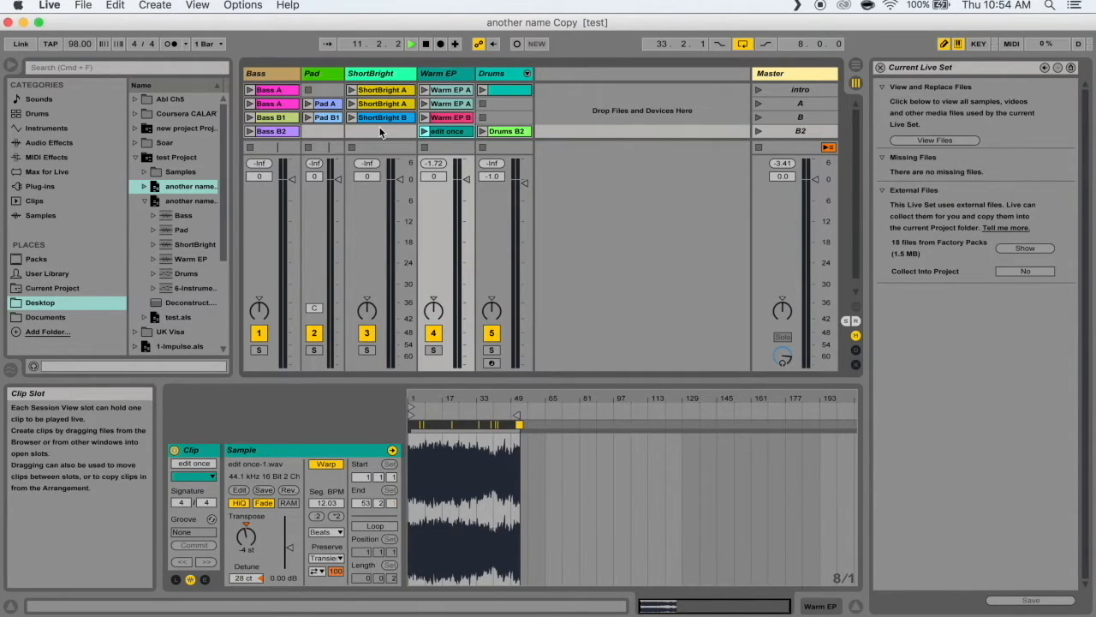
{"action": "left_click", "coordinate": [879, 66]}
Review the test project's contents, missing, external and unused files in the File Manager, and open the current set's missing media files
{"action": "left_click", "coordinate": [83, 5]}
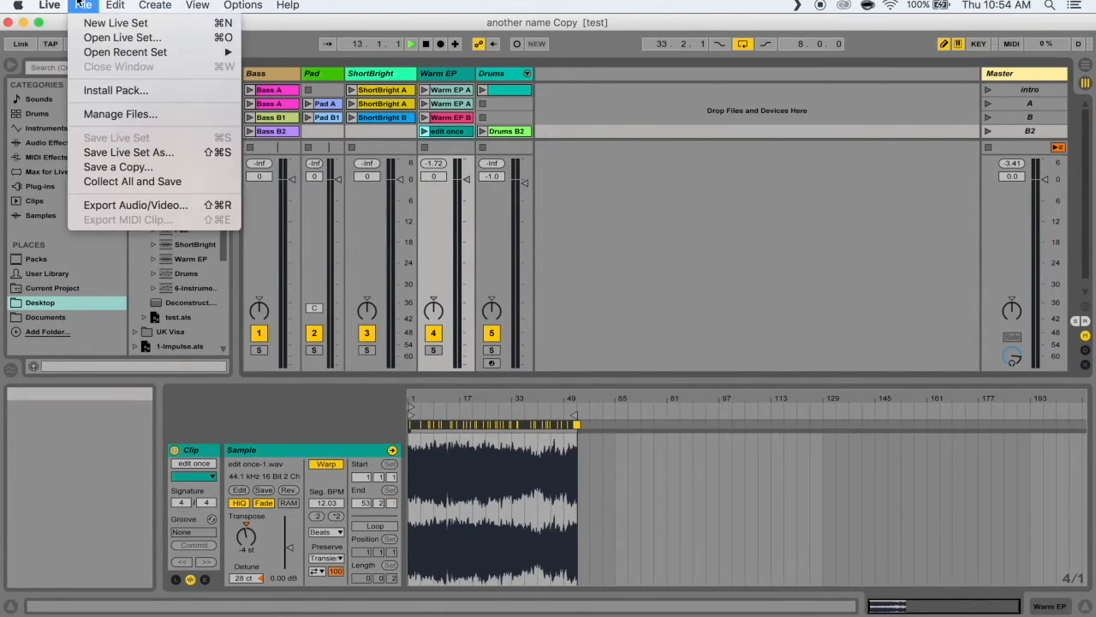
{"action": "left_click", "coordinate": [123, 110]}
{"action": "left_click", "coordinate": [912, 206]}
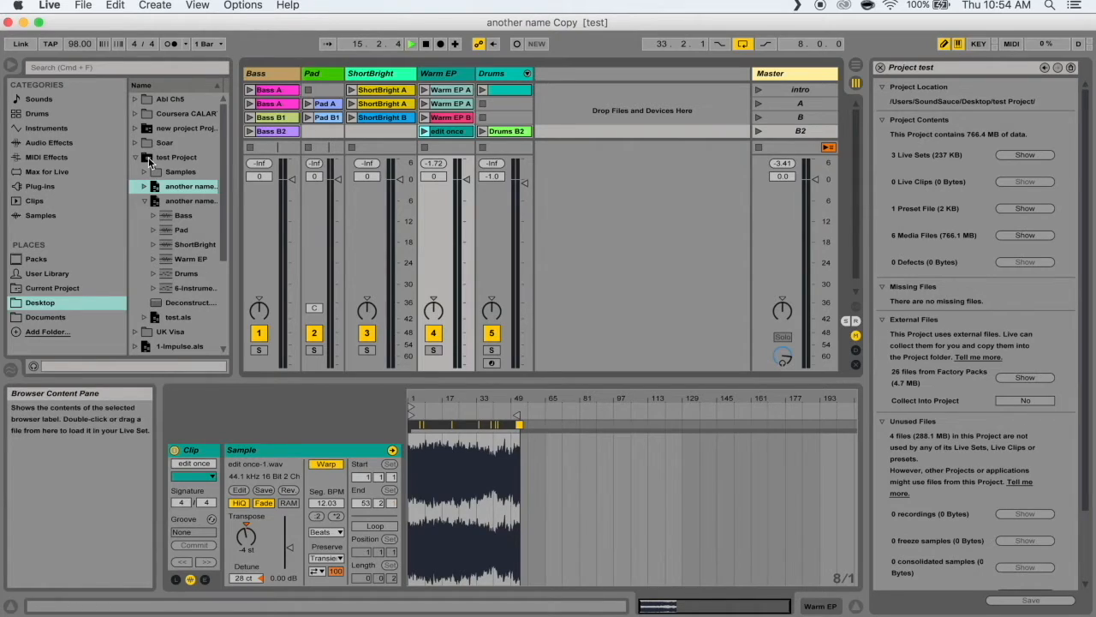
{"action": "left_click", "coordinate": [175, 202]}
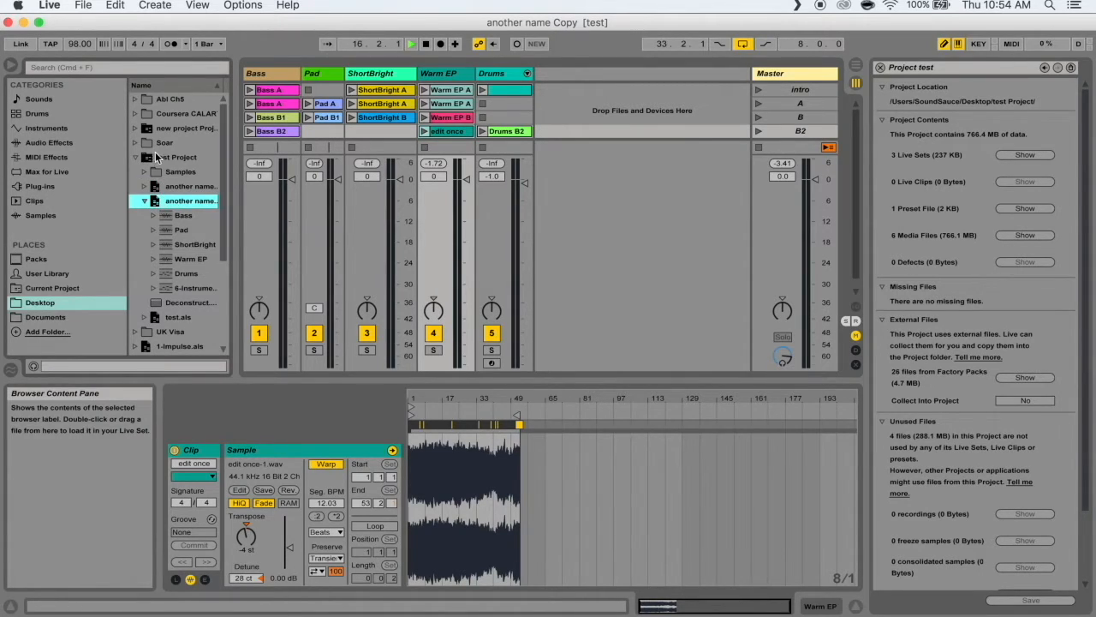
{"action": "left_click", "coordinate": [886, 287]}
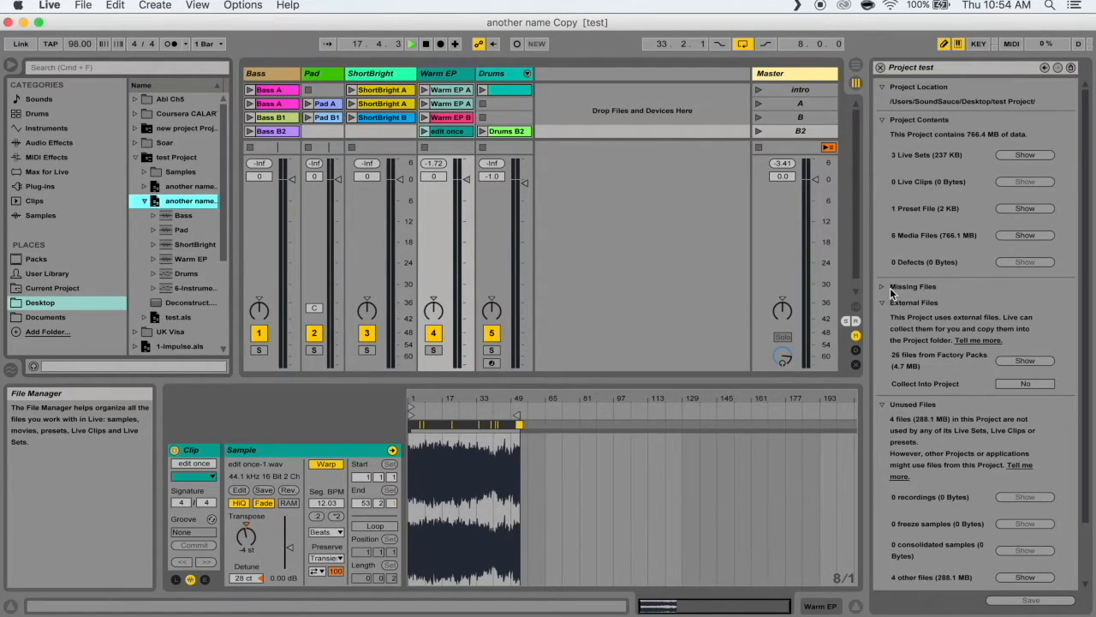
{"action": "left_click", "coordinate": [884, 288]}
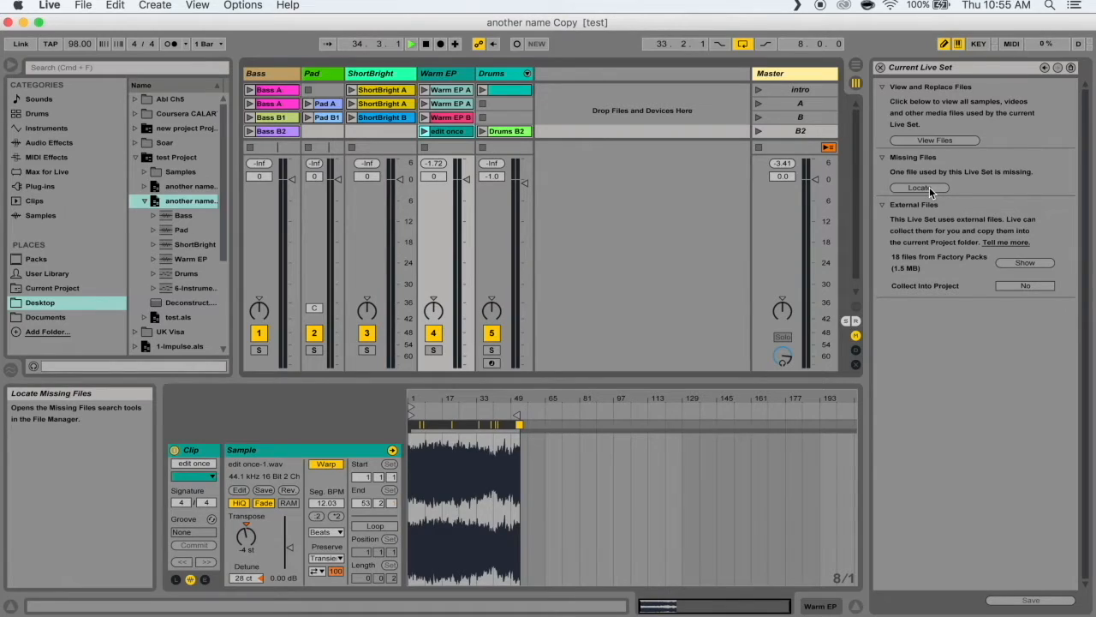
{"action": "left_click", "coordinate": [919, 188]}
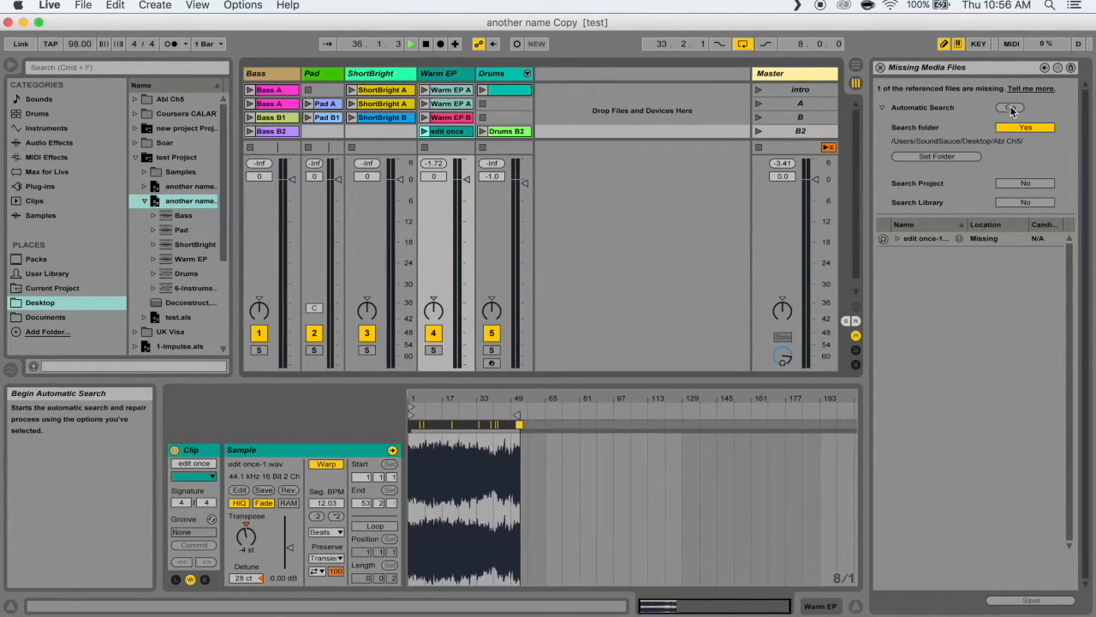
{"action": "left_click", "coordinate": [964, 157]}
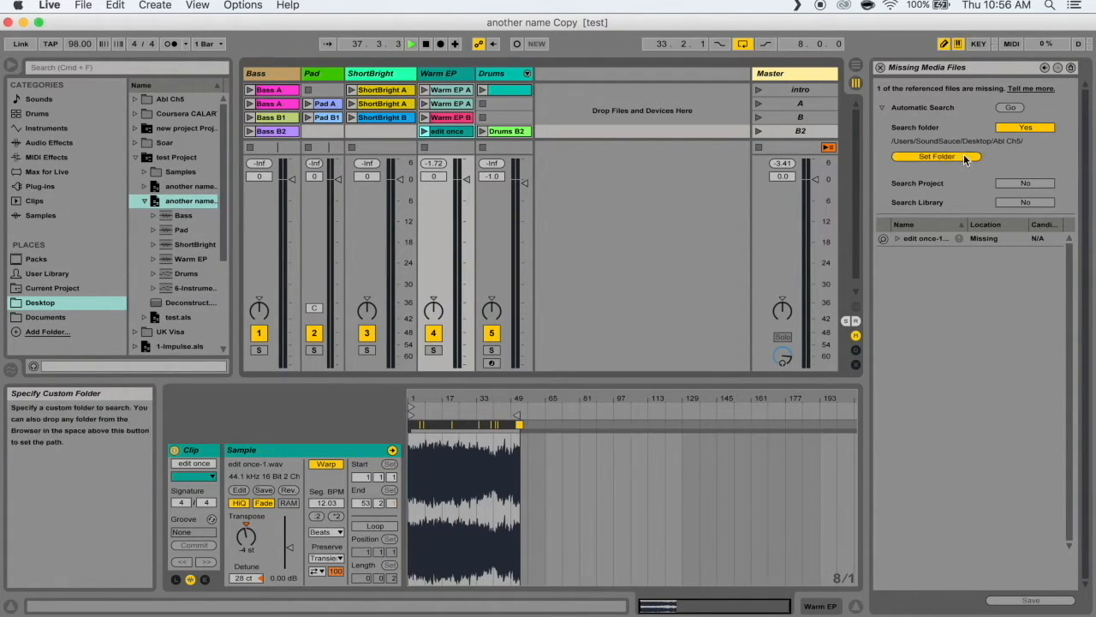
{"action": "left_click", "coordinate": [490, 215]}
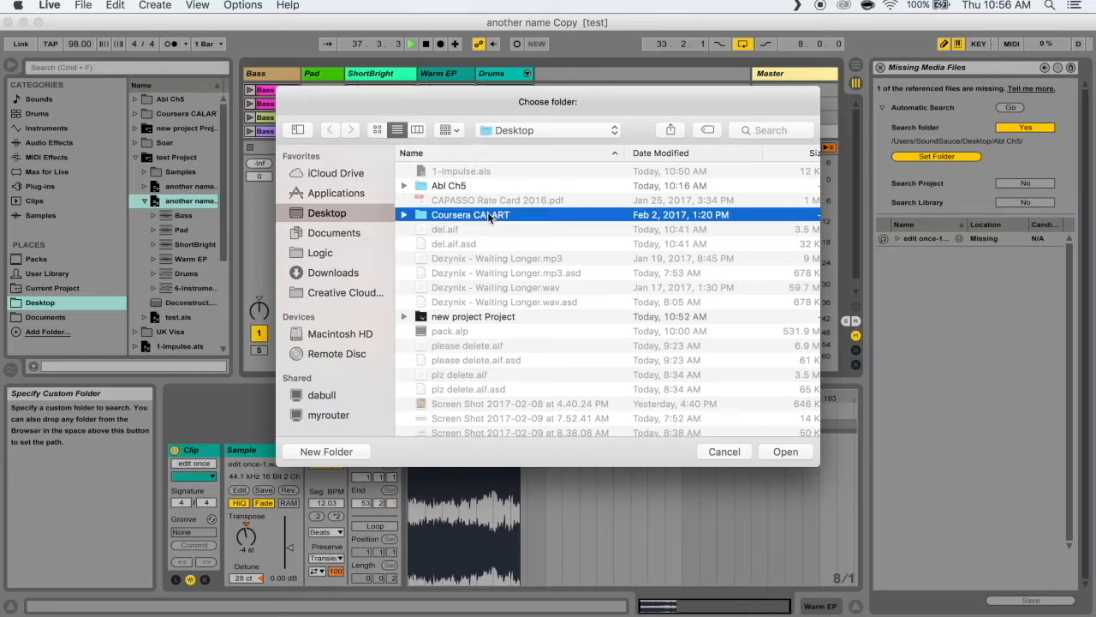
{"action": "left_click", "coordinate": [339, 334]}
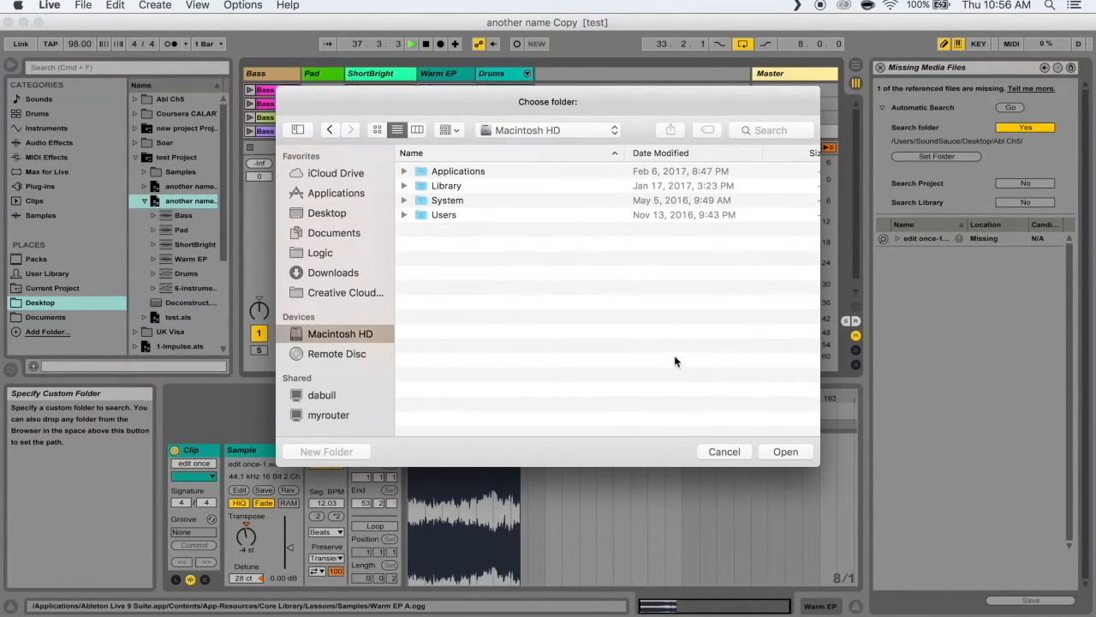
{"action": "left_click", "coordinate": [725, 385]}
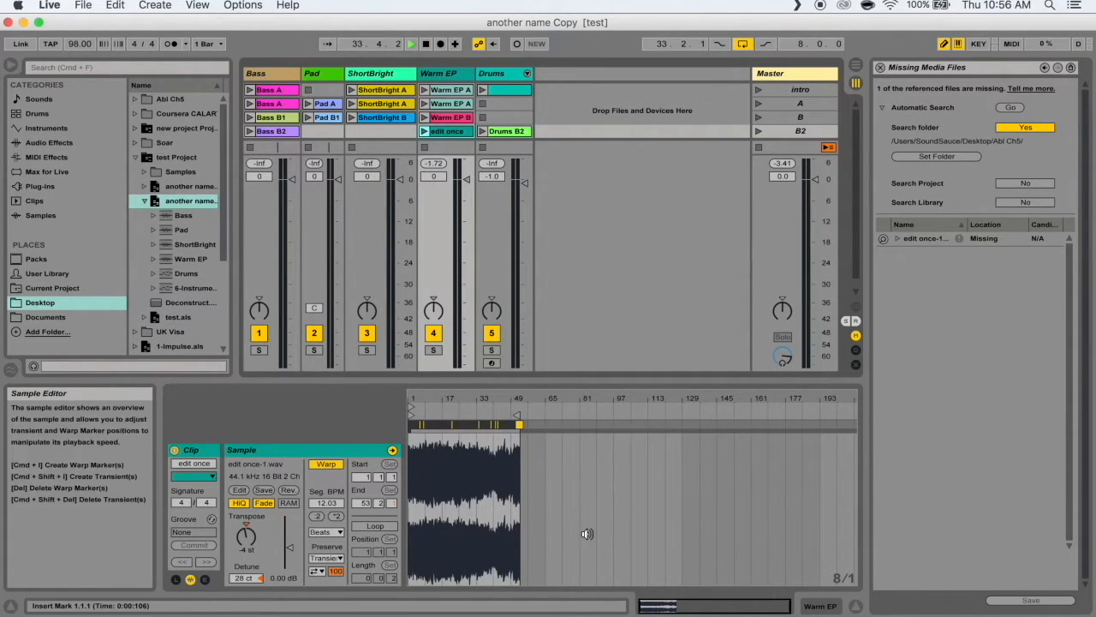
Replace the missing edit once-1 sample with edit once.wav from Finder, and close the File Manager
{"action": "left_click", "coordinate": [94, 614]}
{"action": "left_click_drag", "start_coordinate": [399, 392], "coordinate": [932, 243]}
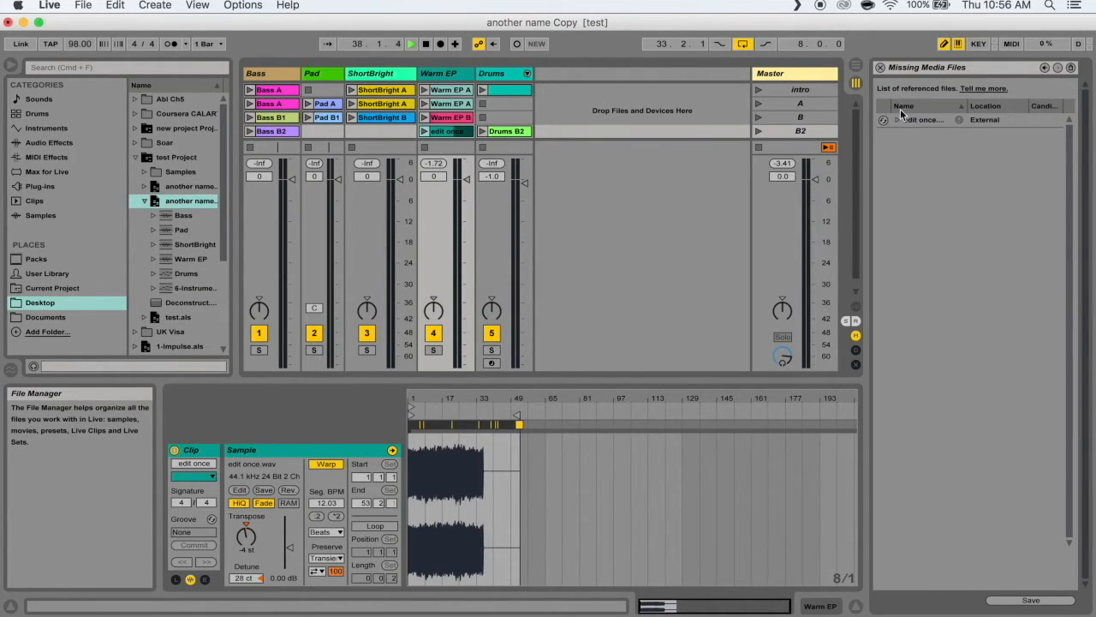
{"action": "left_click", "coordinate": [880, 67]}
Open project management for the test Project folder, view the User Library's file overview, and return to the File Manager's main page
{"action": "left_click", "coordinate": [81, 6]}
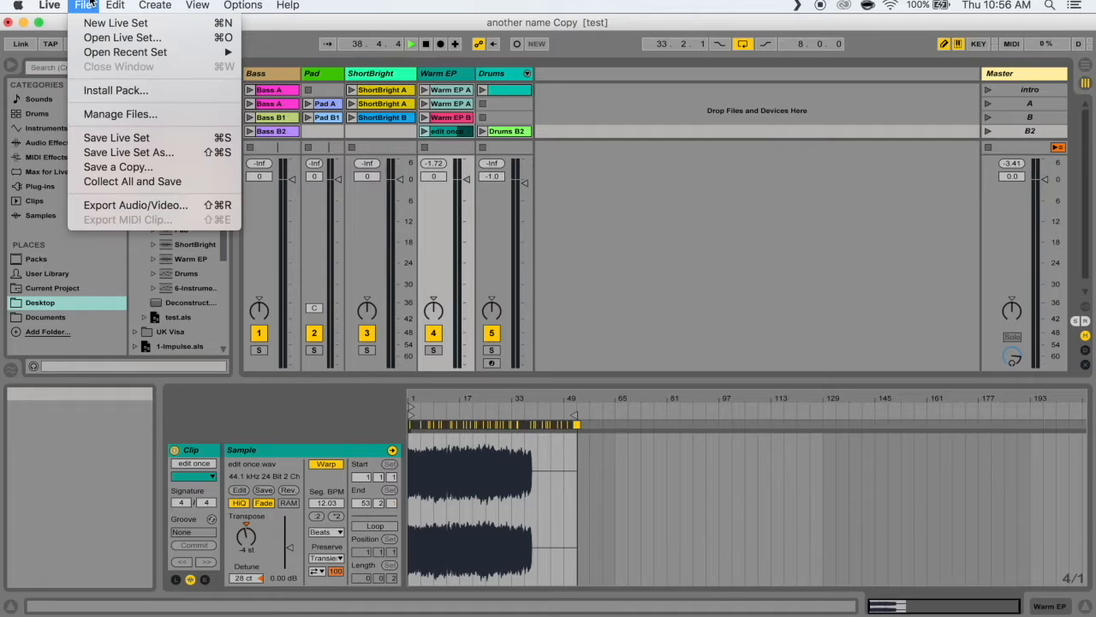
{"action": "left_click", "coordinate": [120, 114]}
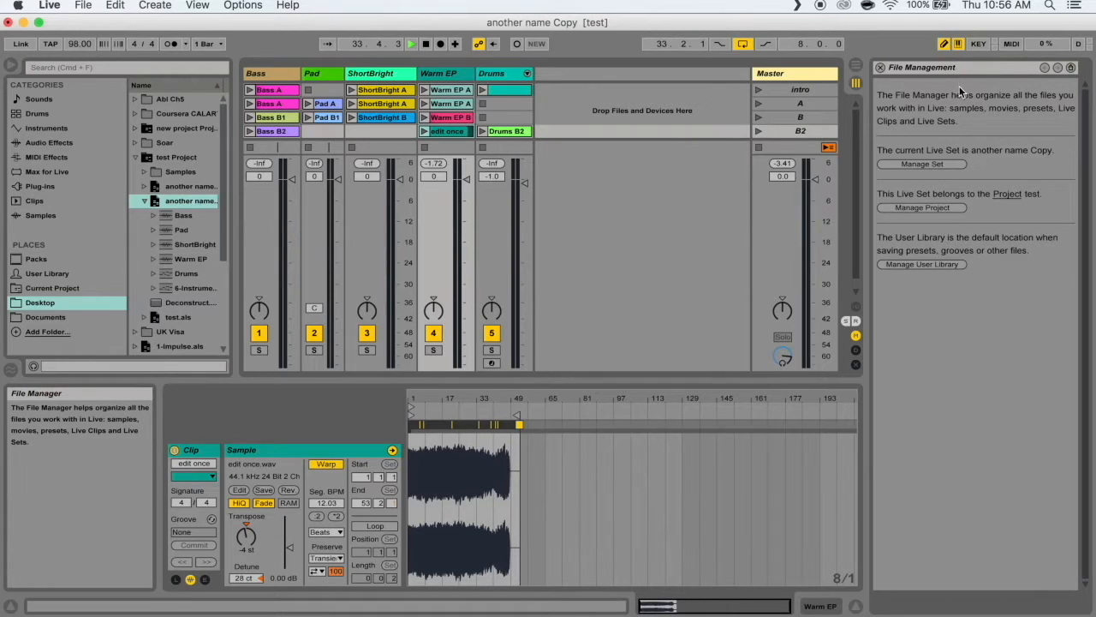
{"action": "left_click", "coordinate": [155, 158]}
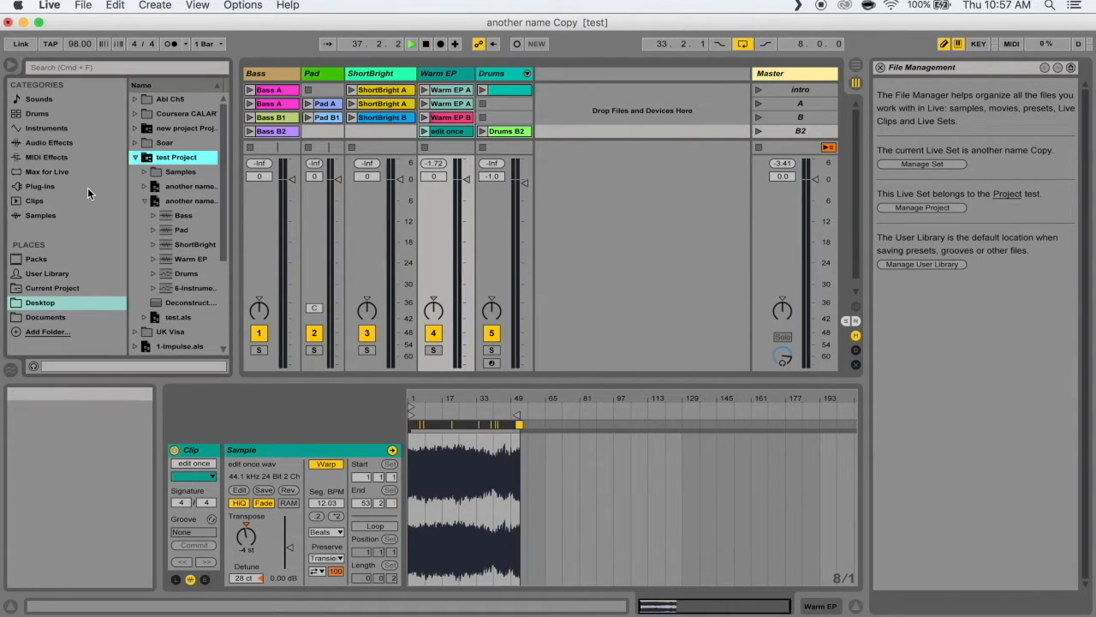
{"action": "right_click", "coordinate": [174, 163]}
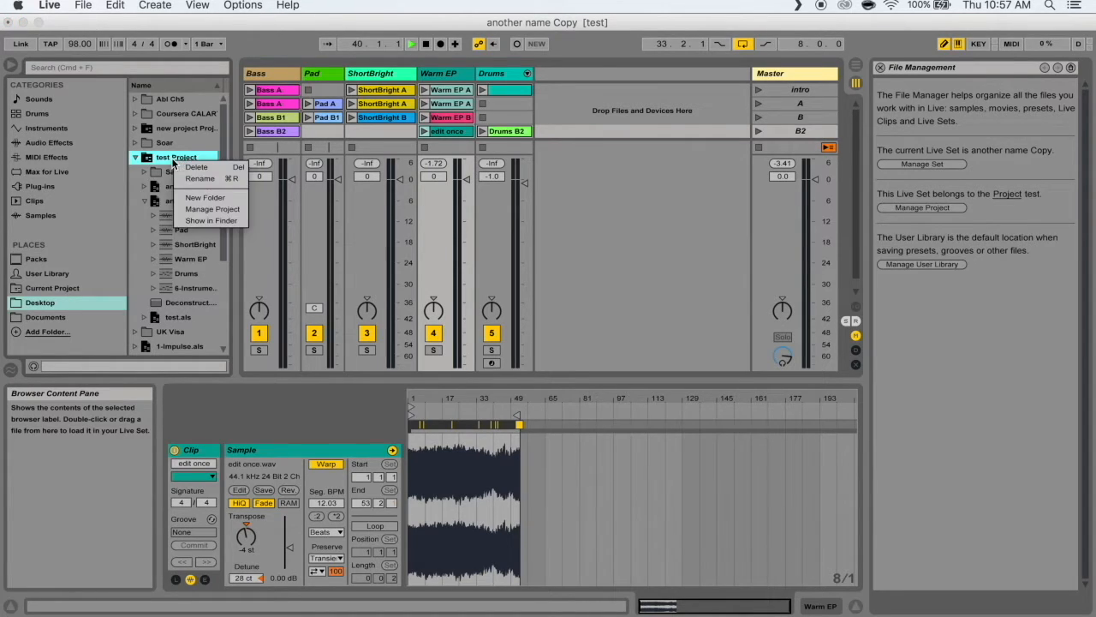
{"action": "left_click", "coordinate": [212, 209]}
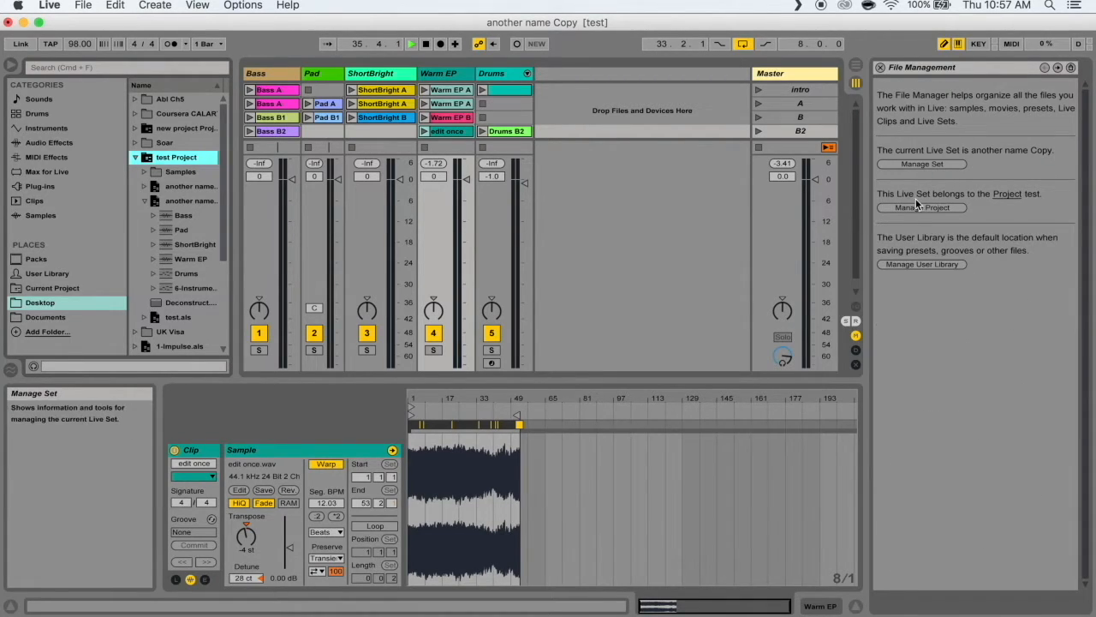
{"action": "left_click", "coordinate": [904, 264]}
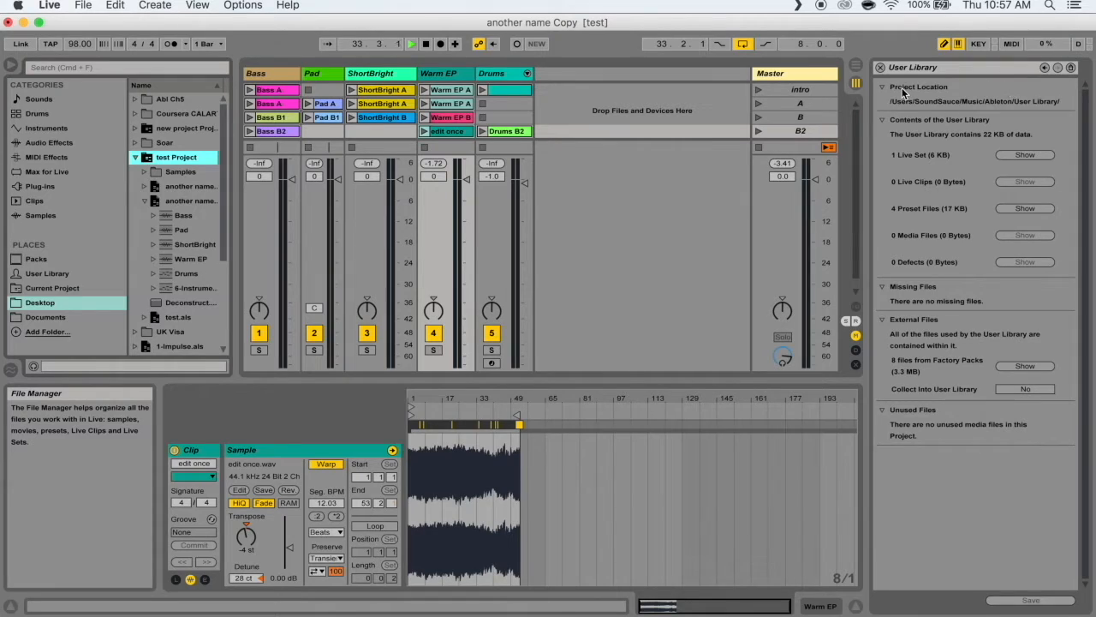
{"action": "left_click", "coordinate": [1041, 67]}
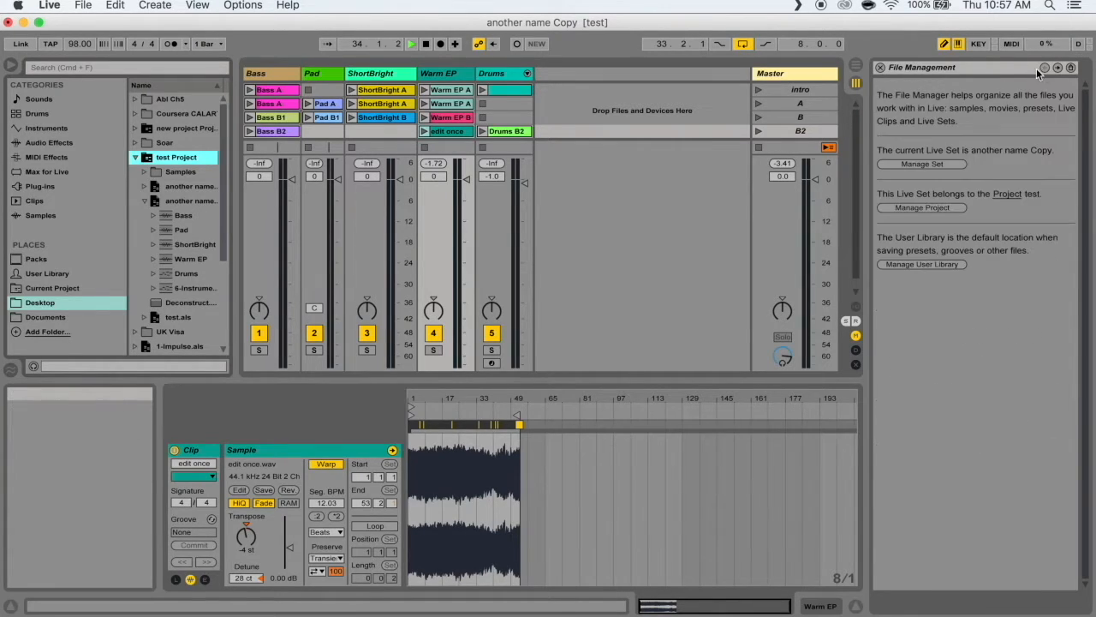
Show the current set's external file from elsewhere in the browser, and find the edit once entry among all its referenced files
{"action": "left_click", "coordinate": [915, 164]}
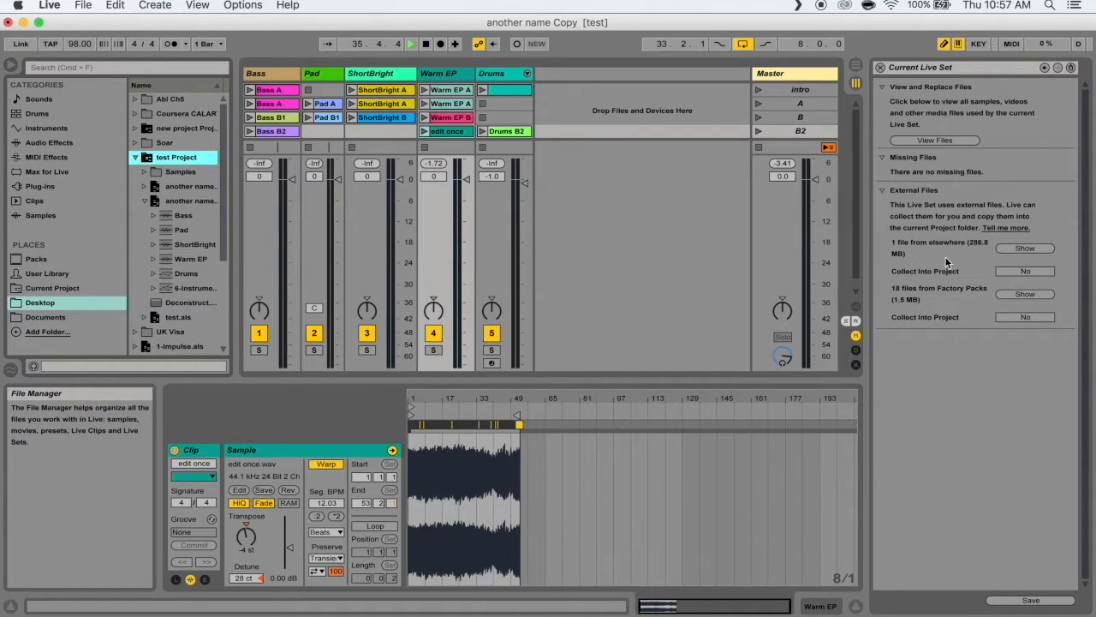
{"action": "left_click", "coordinate": [1032, 248]}
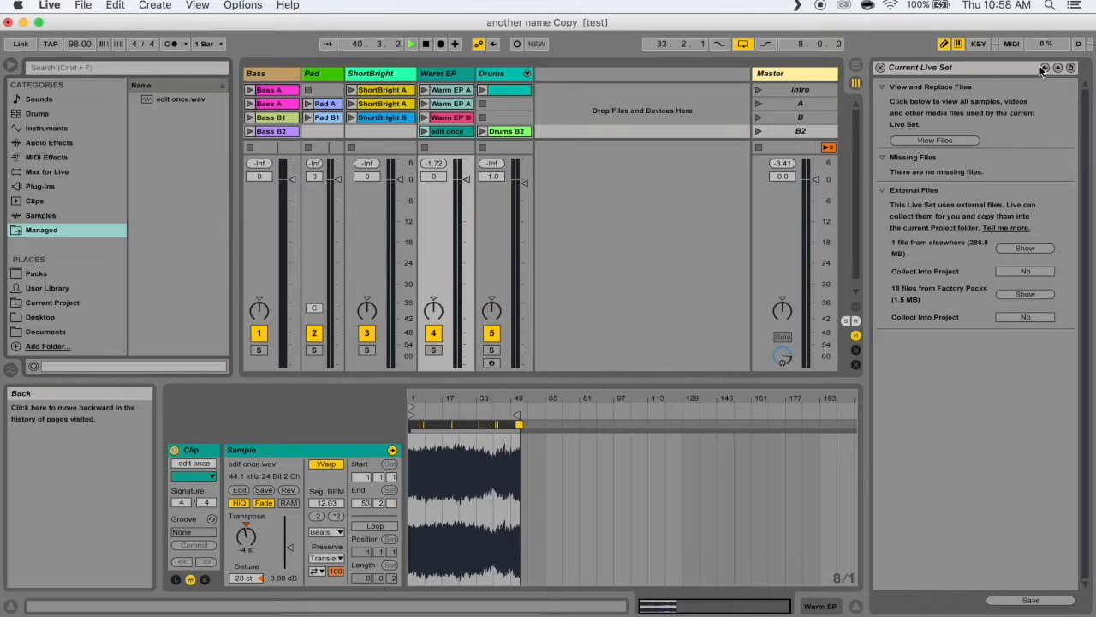
{"action": "left_click", "coordinate": [883, 87]}
{"action": "left_click", "coordinate": [883, 86]}
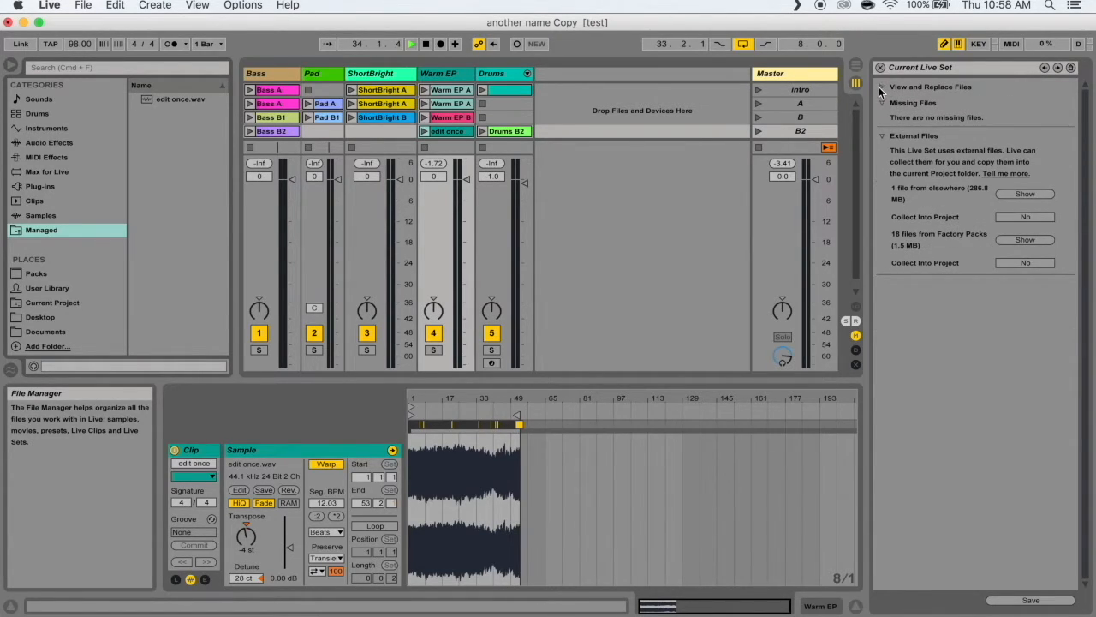
{"action": "left_click", "coordinate": [936, 140]}
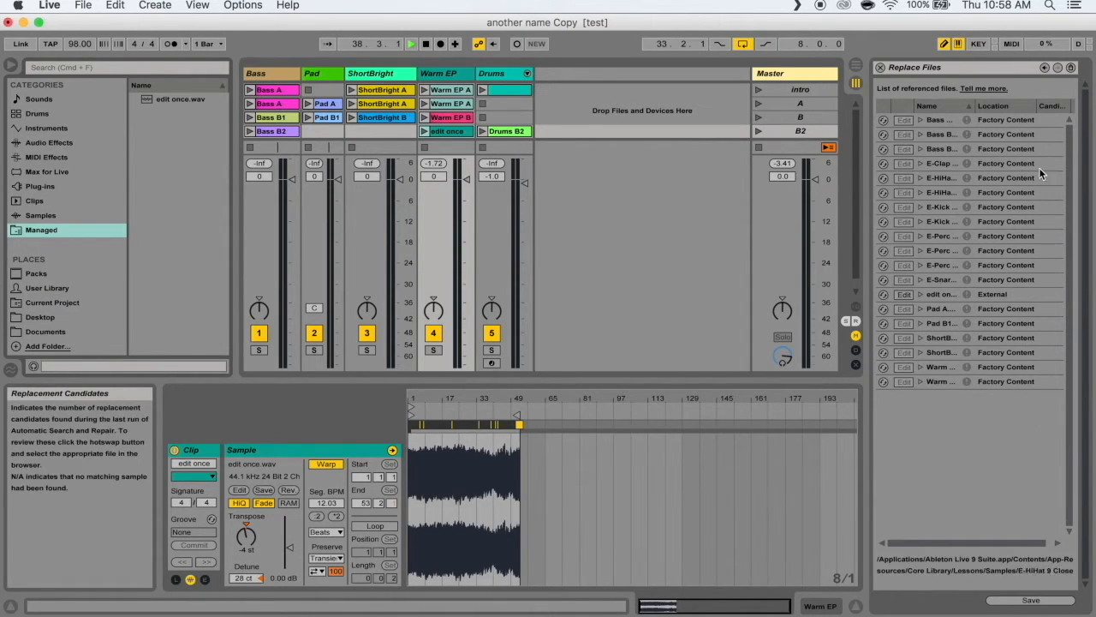
{"action": "left_click", "coordinate": [946, 294]}
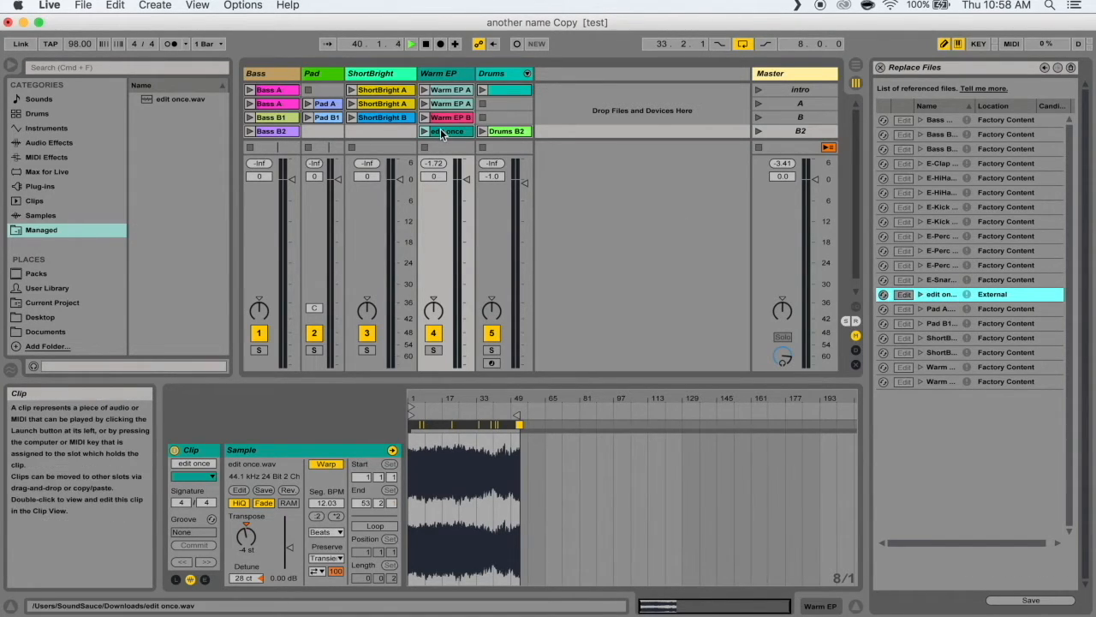
Try opening the edit once sample in Audacity for editing, and try Hot-Swap Mode for the Bass B2.ogg file in the referenced files list
{"action": "left_click", "coordinate": [904, 294]}
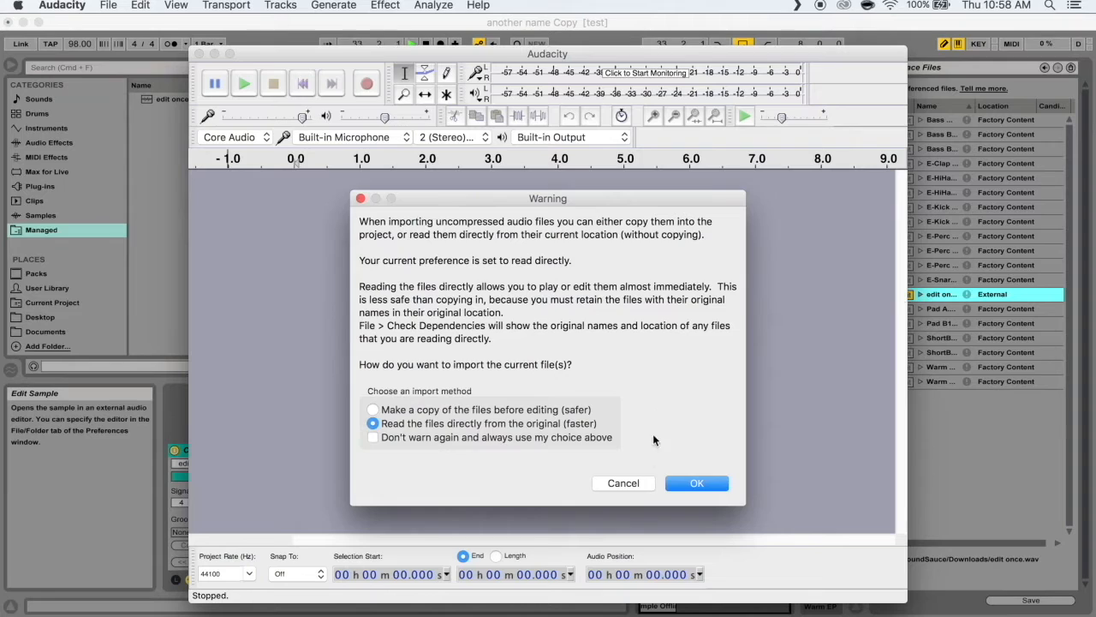
{"action": "left_click", "coordinate": [641, 483]}
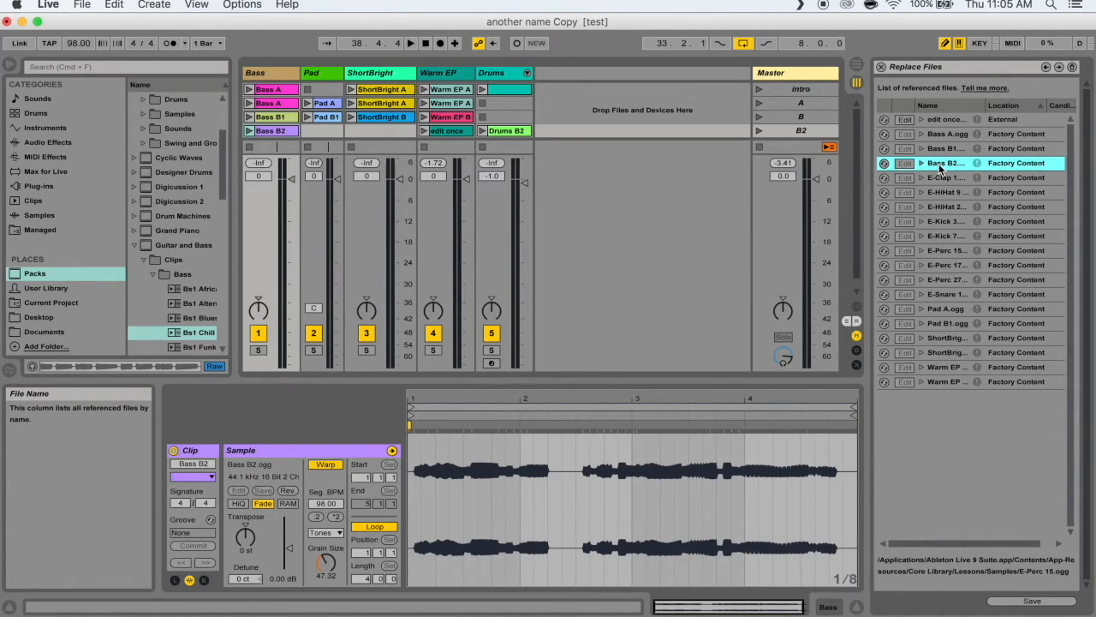
{"action": "left_click", "coordinate": [884, 163]}
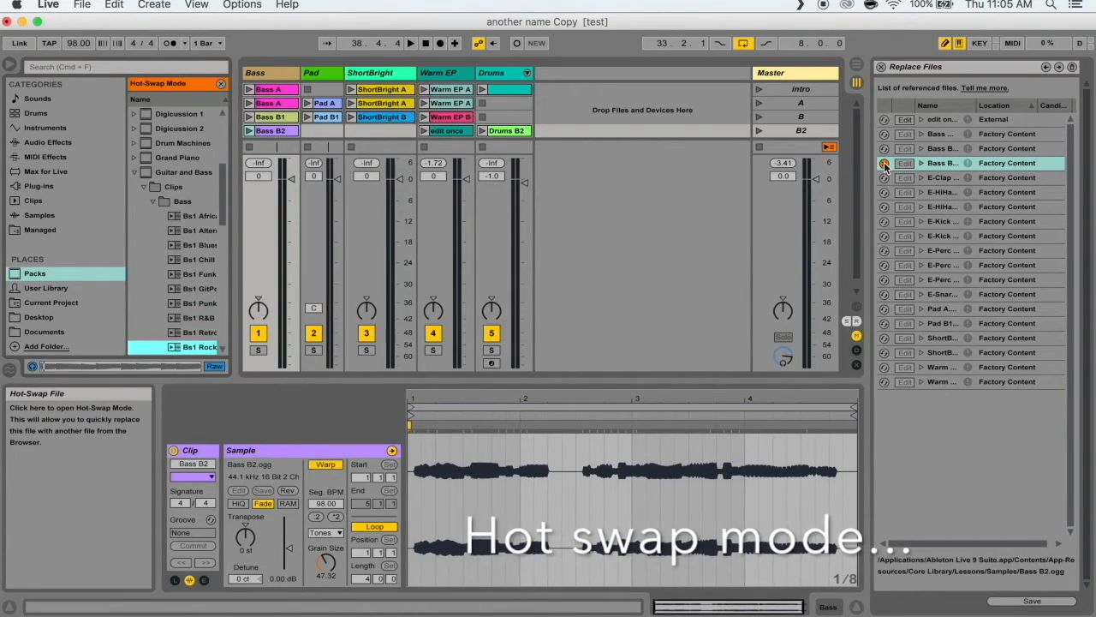
{"action": "left_click", "coordinate": [1014, 437]}
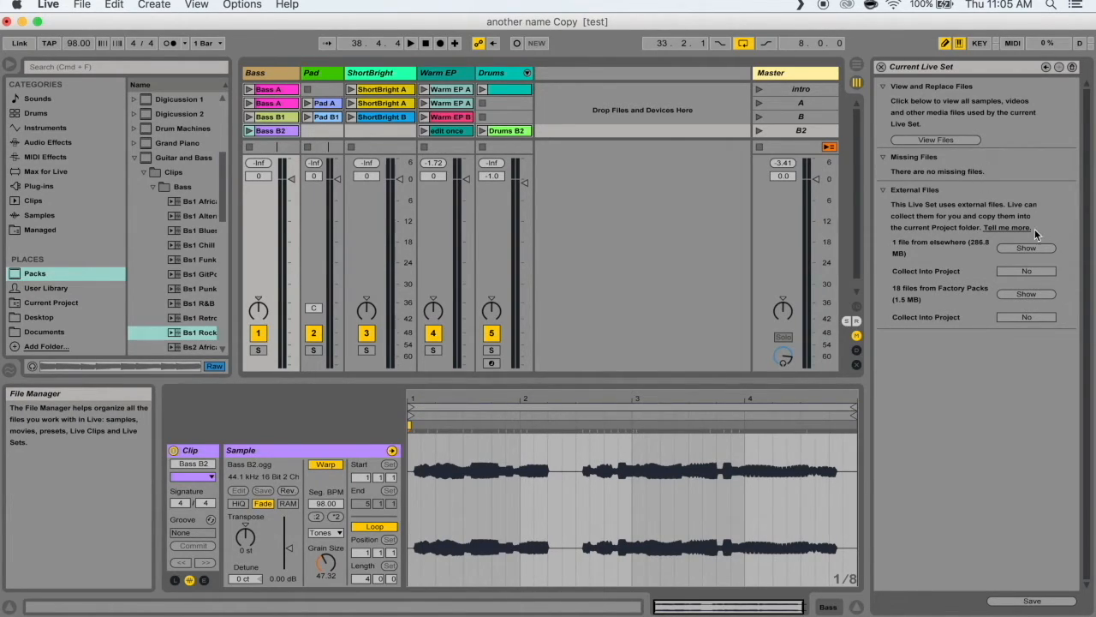
Set Collect Into Project to Yes for the external file from elsewhere, and go back to the File Manager's main page
{"action": "left_click", "coordinate": [1027, 271]}
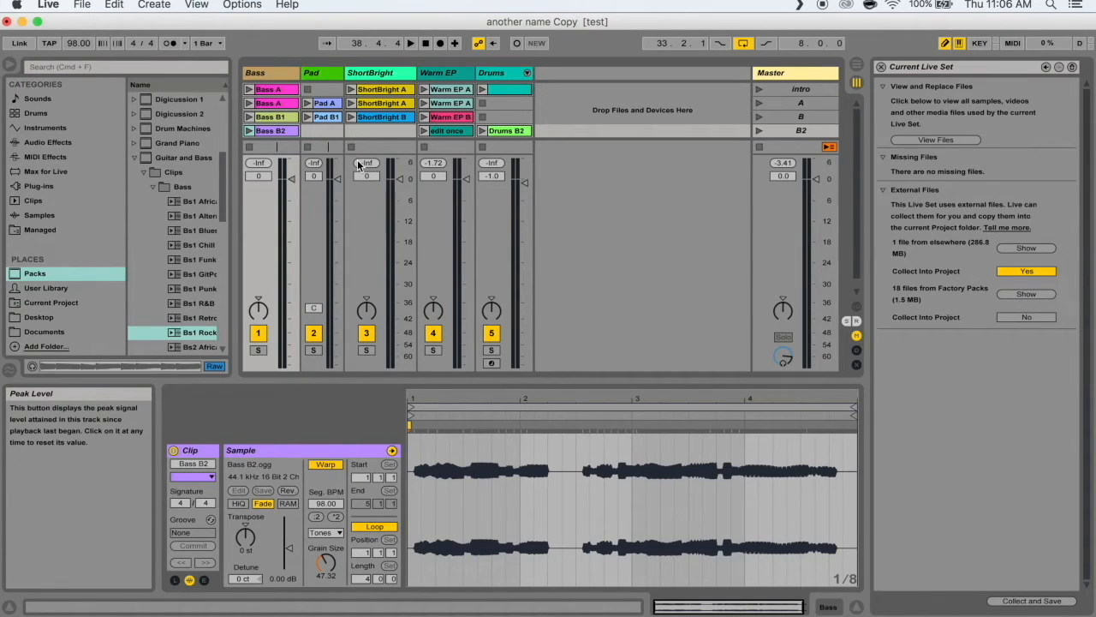
{"action": "left_click", "coordinate": [1046, 67]}
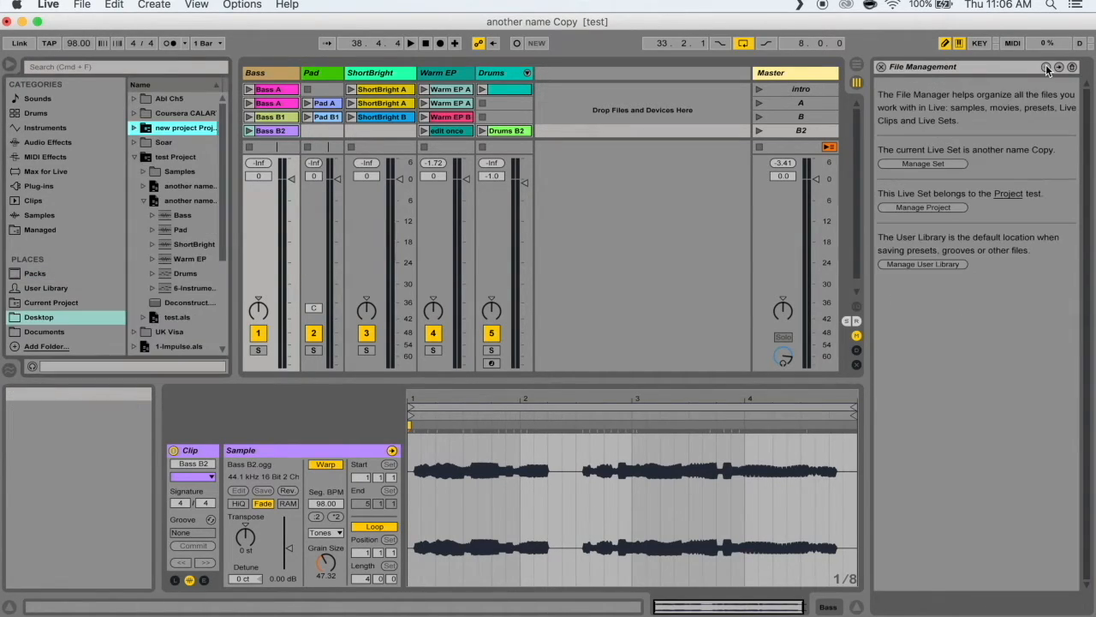
Open project management for the test project, discarding the unsaved Current Live Set changes, and show its Packing section
{"action": "right_click", "coordinate": [186, 128]}
{"action": "left_click", "coordinate": [229, 181]}
{"action": "left_click", "coordinate": [671, 366]}
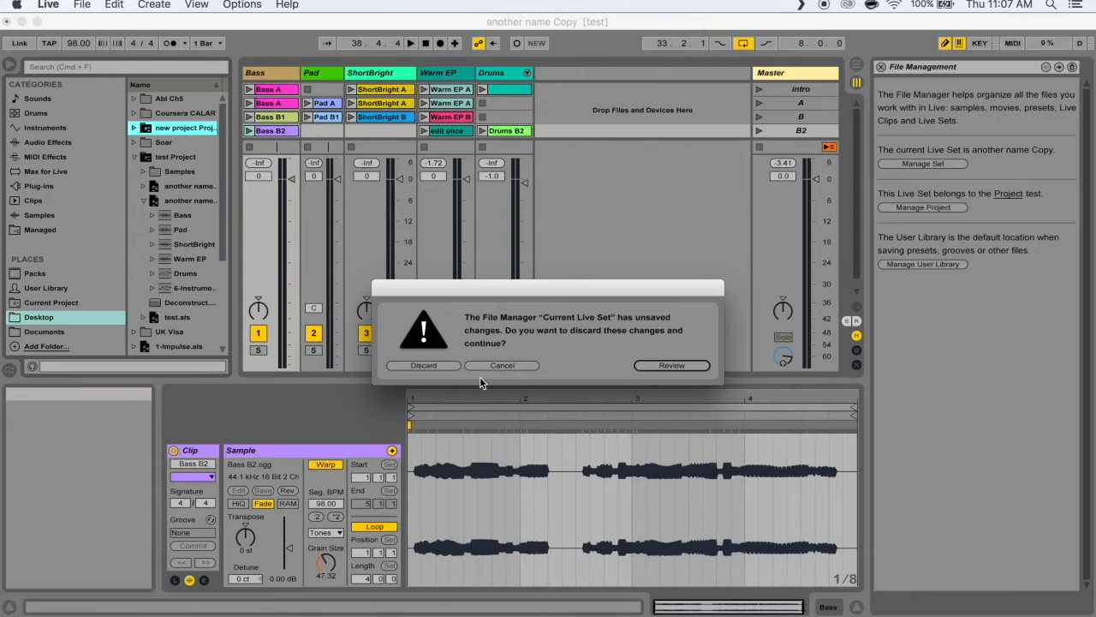
{"action": "left_click", "coordinate": [423, 366]}
{"action": "scroll", "coordinate": [922, 355], "scroll_direction": "down", "scroll_amount": 3}
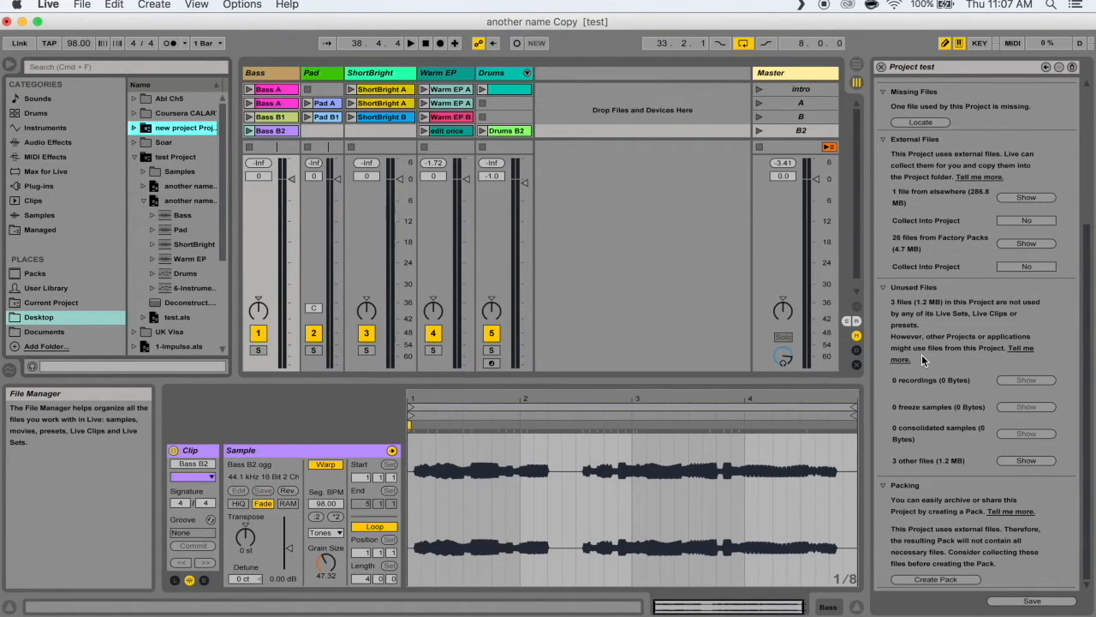
Create a Pack of the test project, saved on the Desktop under the name Pack
{"action": "left_click", "coordinate": [883, 486]}
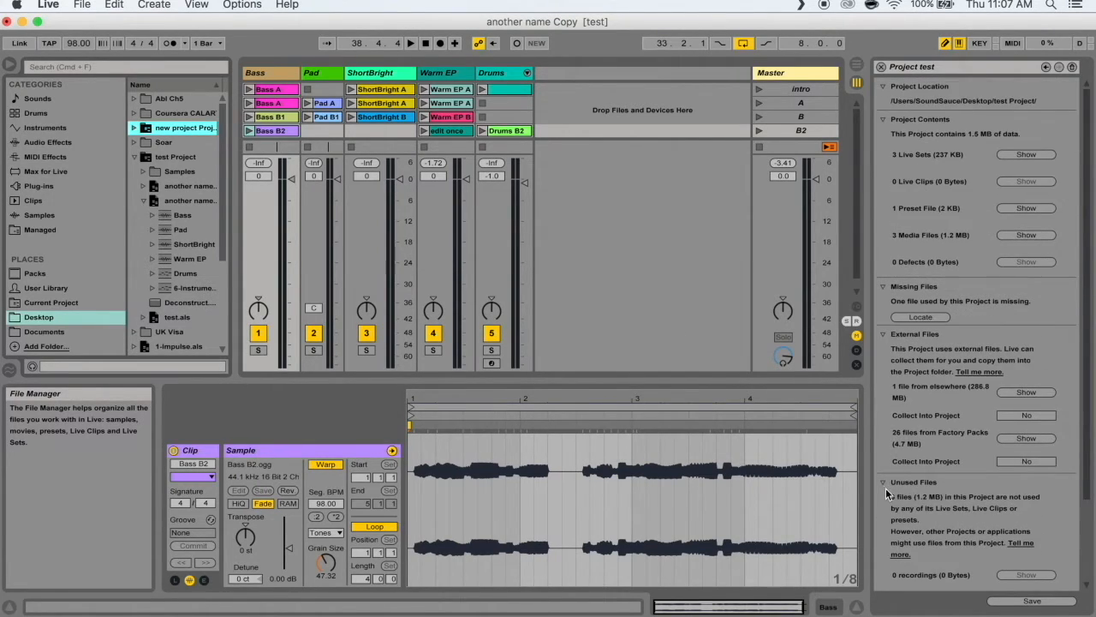
{"action": "scroll", "coordinate": [891, 497], "scroll_direction": "down", "scroll_amount": 3}
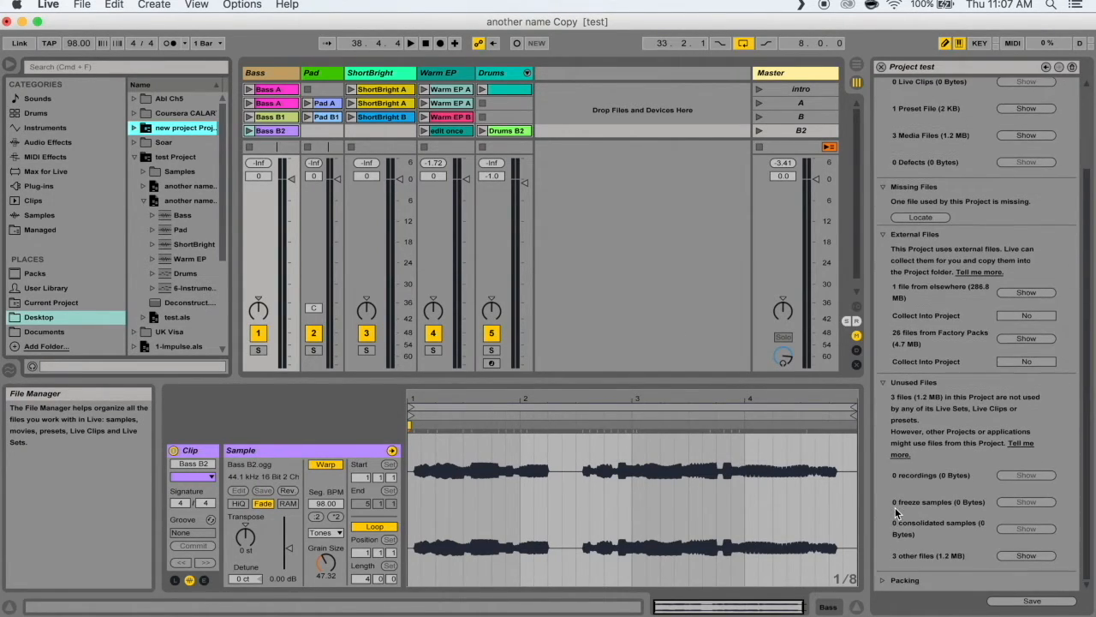
{"action": "left_click", "coordinate": [883, 580]}
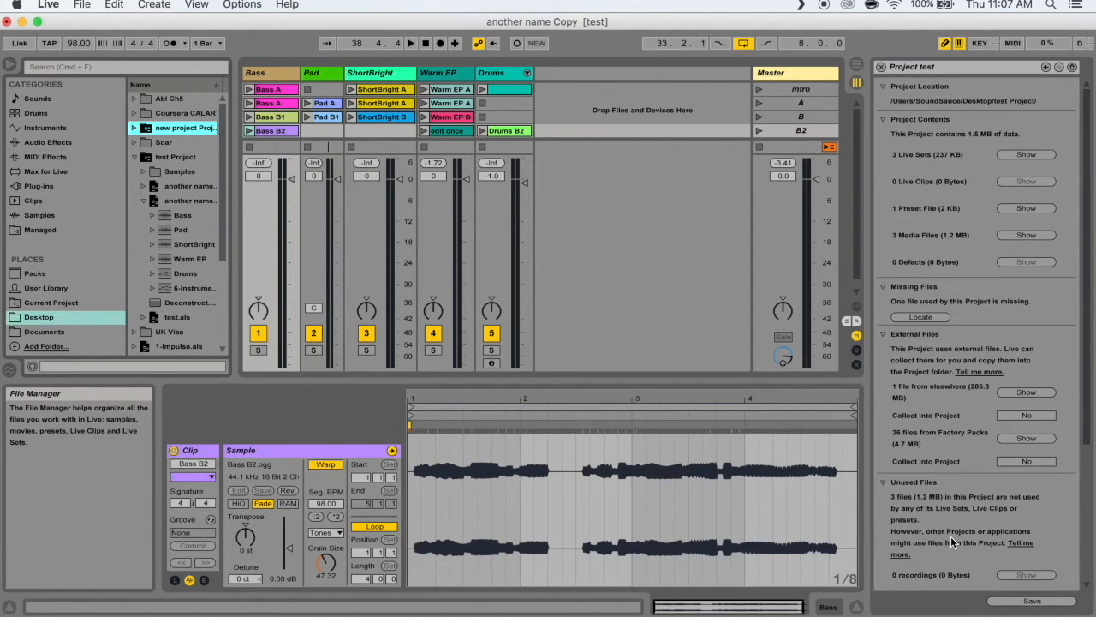
{"action": "scroll", "coordinate": [951, 542], "scroll_direction": "down", "scroll_amount": 3}
{"action": "left_click", "coordinate": [940, 580]}
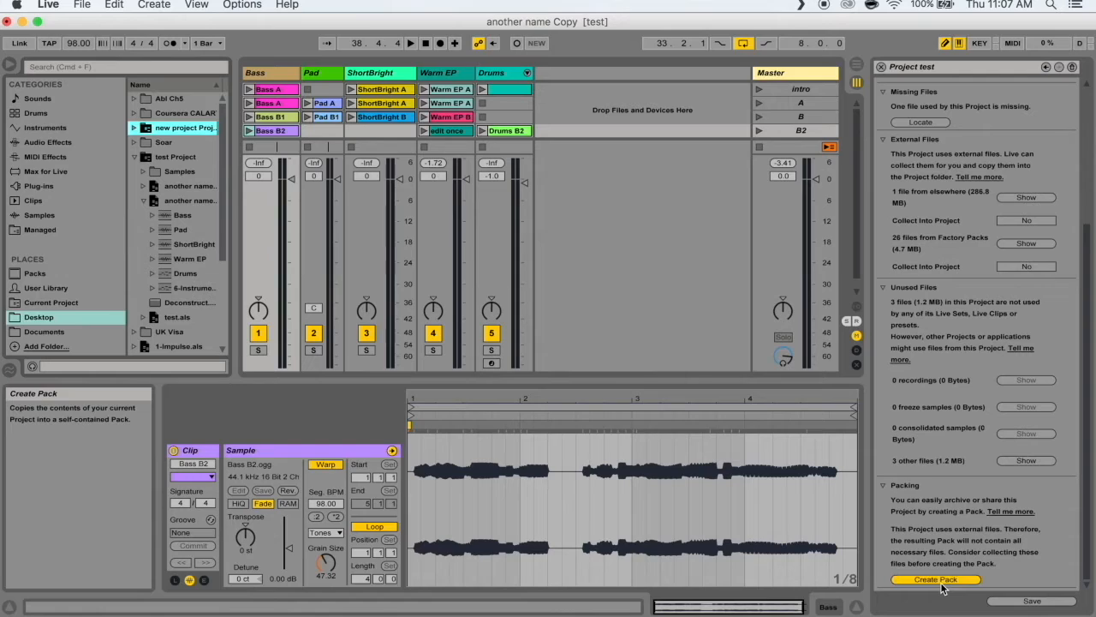
{"action": "type", "text": "pack"}
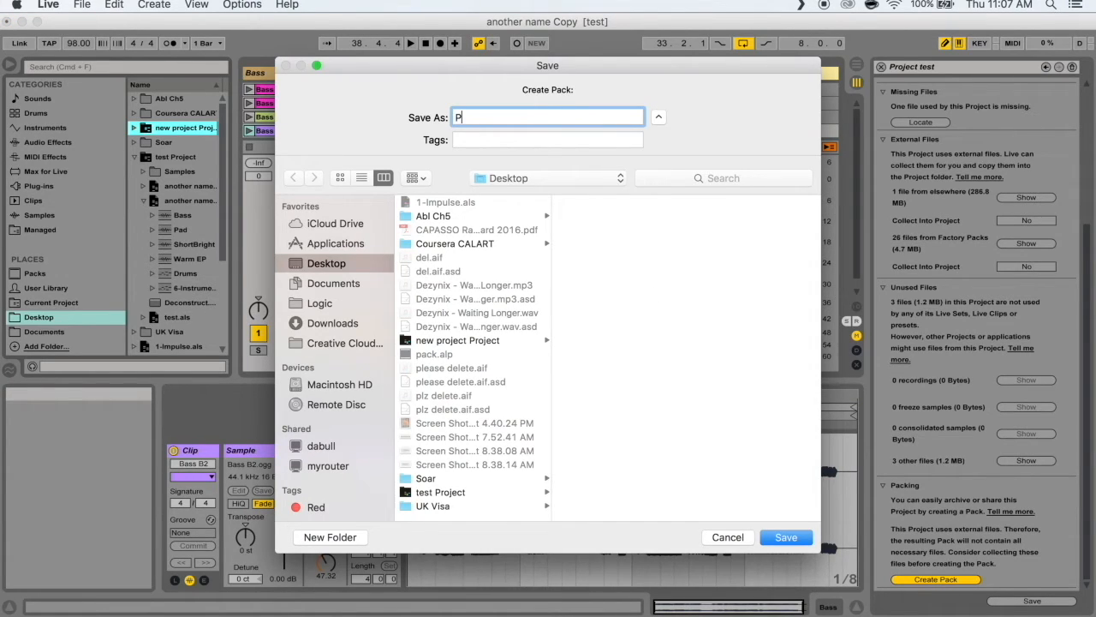
{"action": "key", "text": "Return"}
{"action": "left_click", "coordinate": [661, 167]}
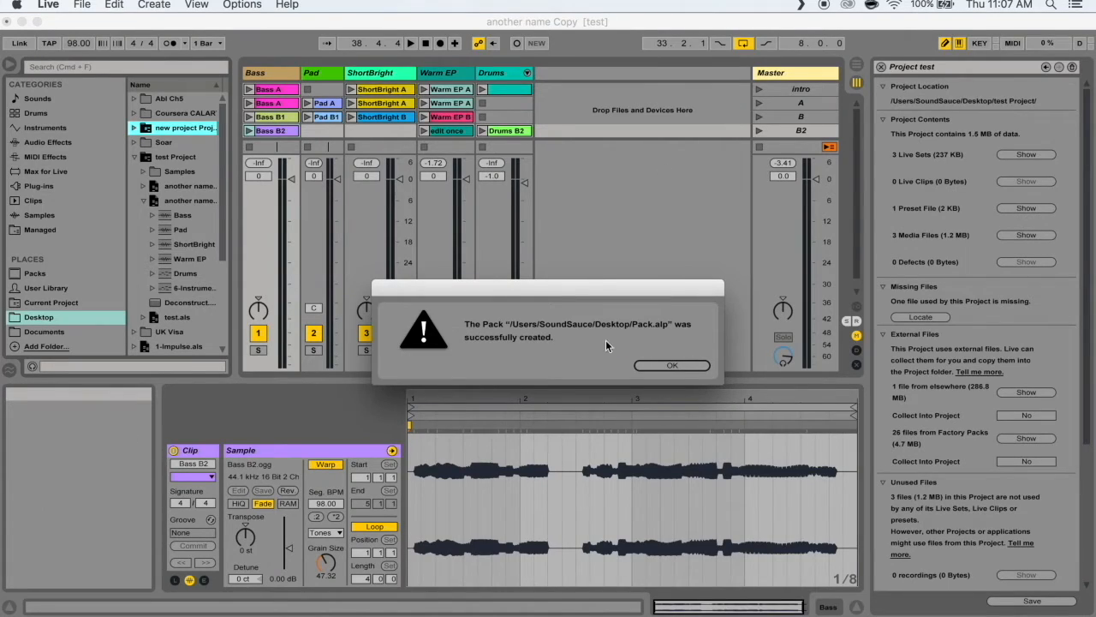
{"action": "left_click", "coordinate": [673, 366]}
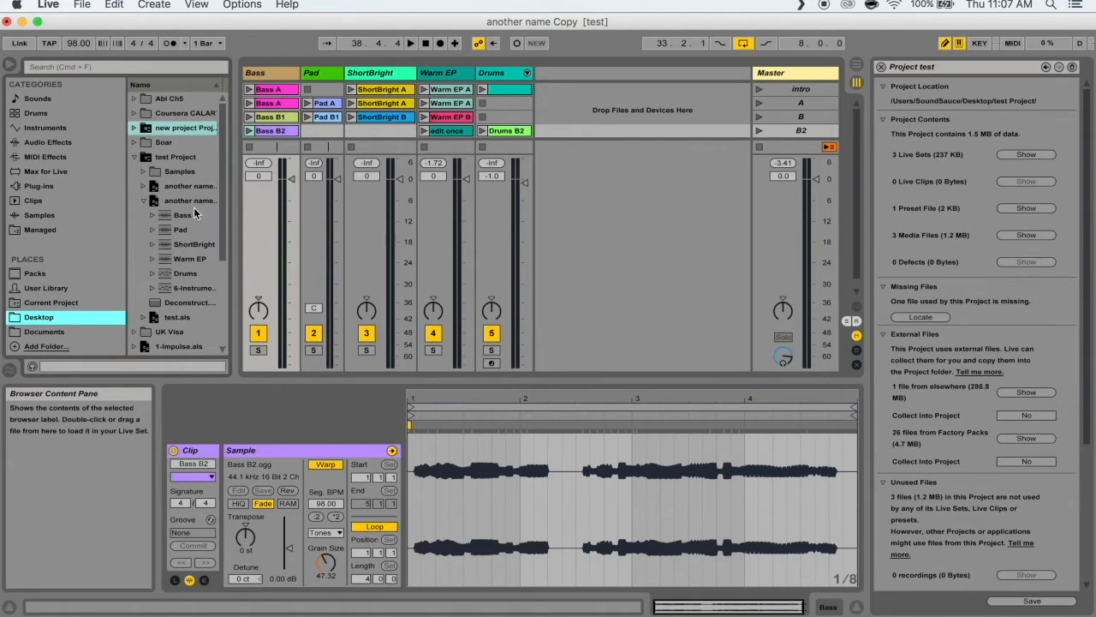
Open Pack.alp from the Desktop folder in the browser and choose the Desktop as the destination for its contents
{"action": "scroll", "coordinate": [194, 208], "scroll_direction": "down", "scroll_amount": 5}
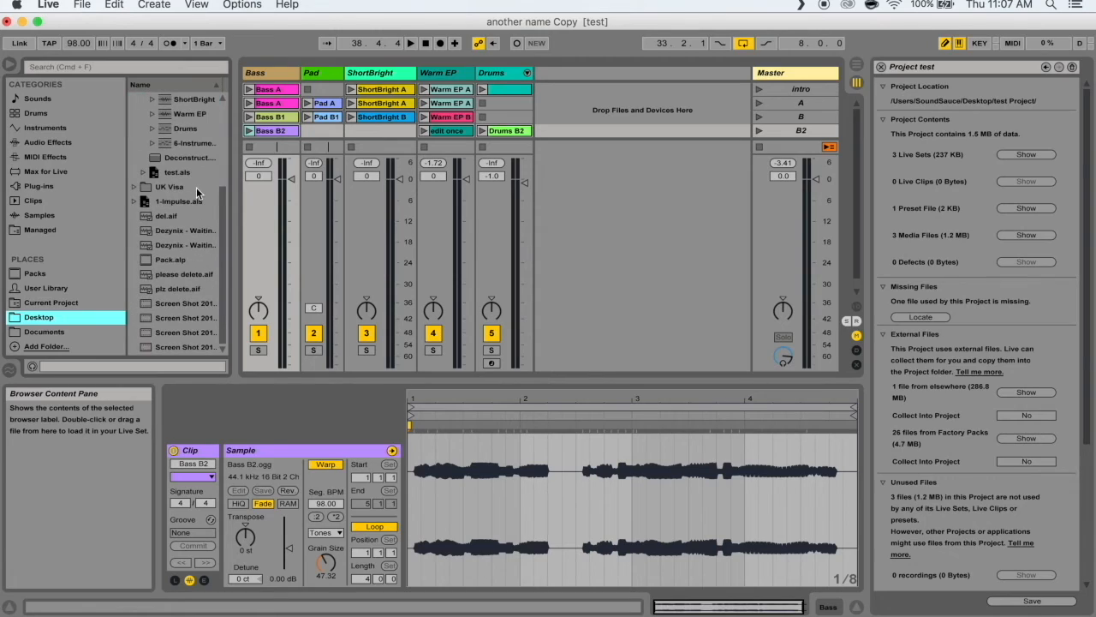
{"action": "left_click", "coordinate": [178, 260]}
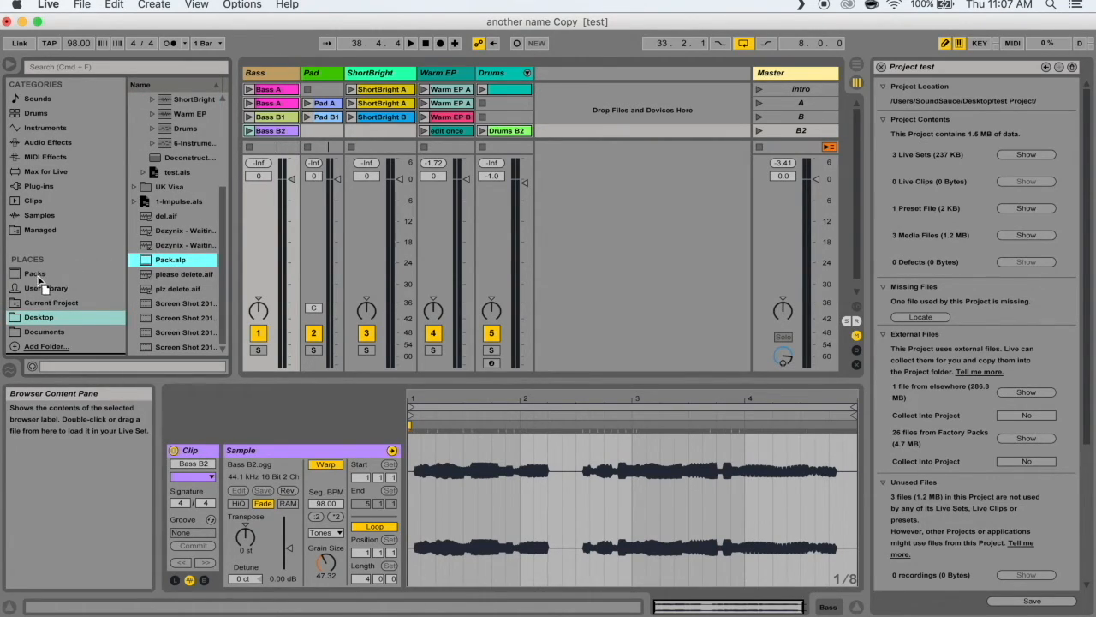
{"action": "double_click", "coordinate": [171, 261]}
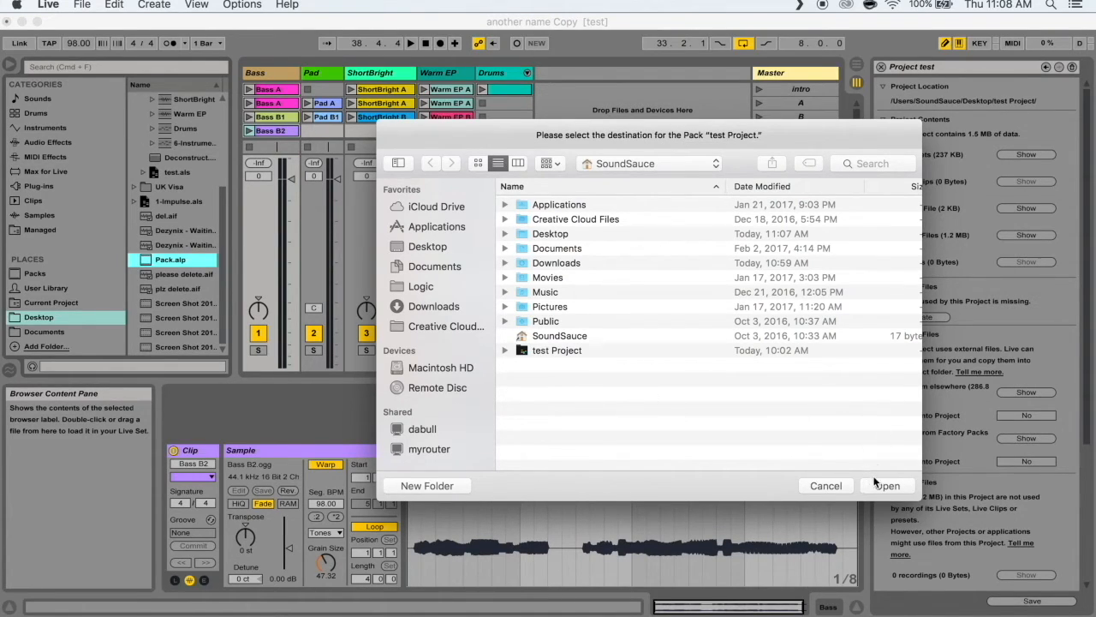
{"action": "left_click", "coordinate": [436, 252]}
{"action": "key", "text": "Return"}
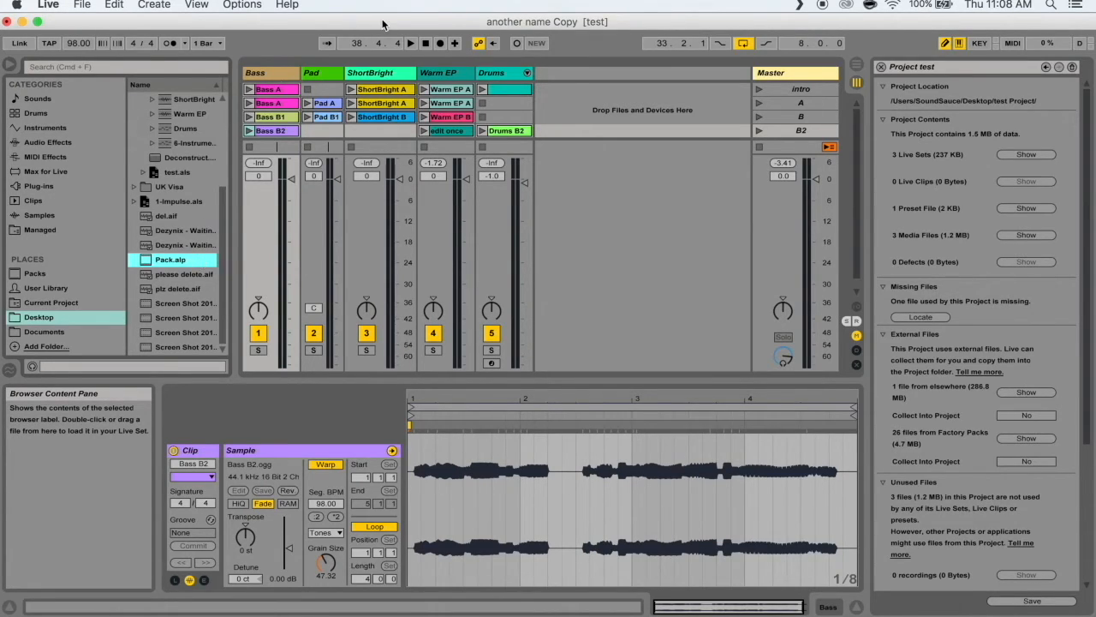
Close the File Manager and reopen it on its main page
{"action": "left_click", "coordinate": [881, 67]}
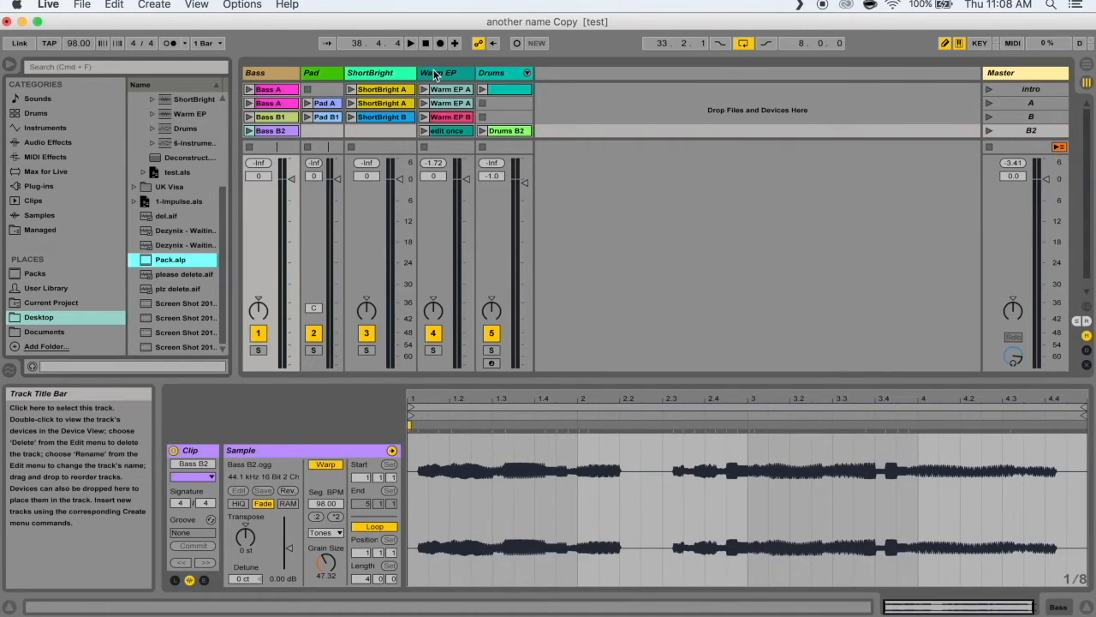
{"action": "left_click", "coordinate": [82, 4]}
{"action": "left_click", "coordinate": [124, 113]}
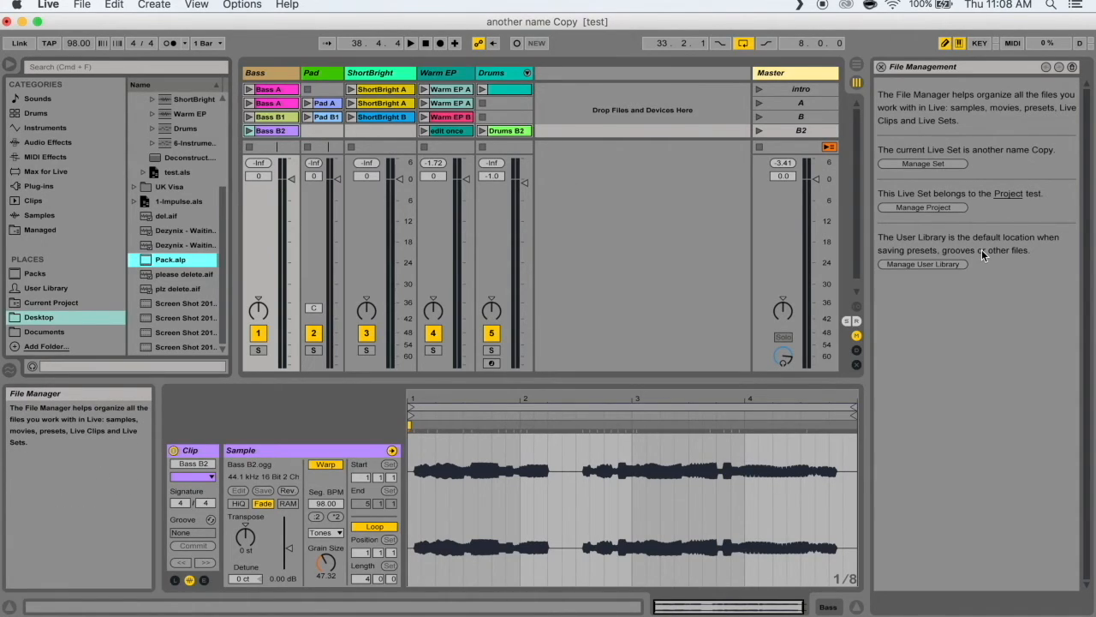
Preview the 00DB_Blonde sample from the Samples category, and scrub playback of the Bass B2 clip around bars 2 and 3
{"action": "left_click", "coordinate": [36, 215]}
{"action": "left_click", "coordinate": [182, 128]}
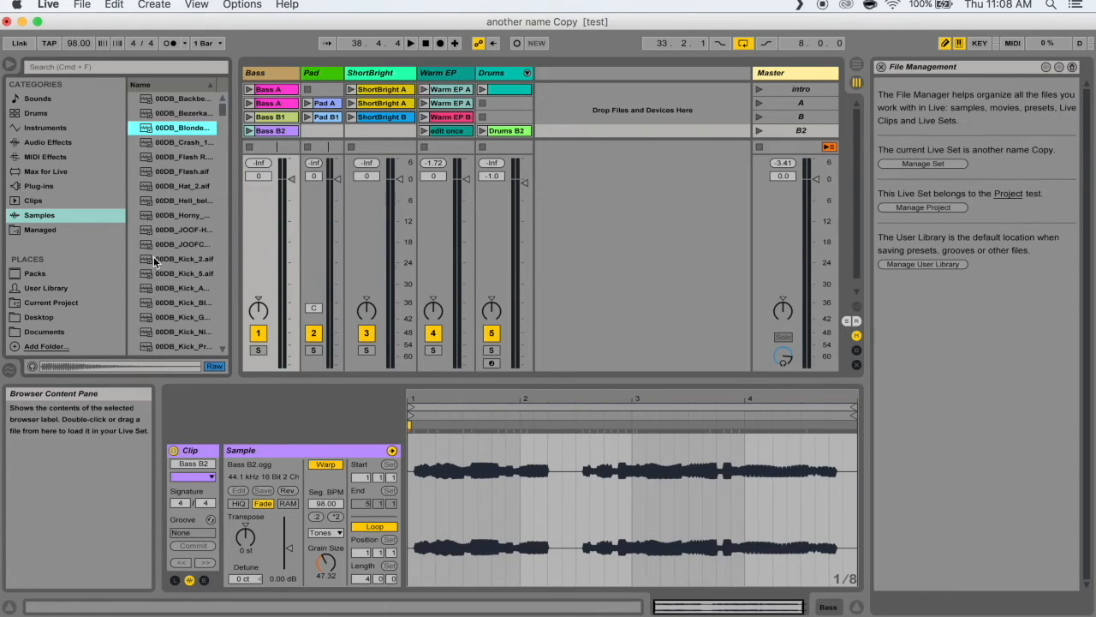
{"action": "left_click", "coordinate": [524, 418]}
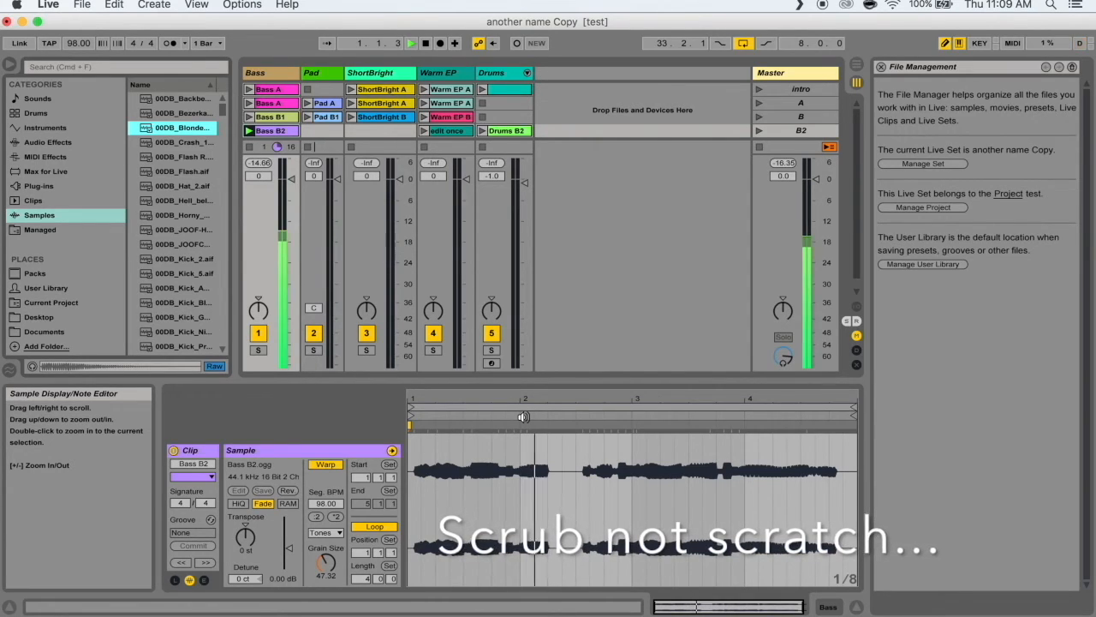
{"action": "left_click", "coordinate": [621, 416]}
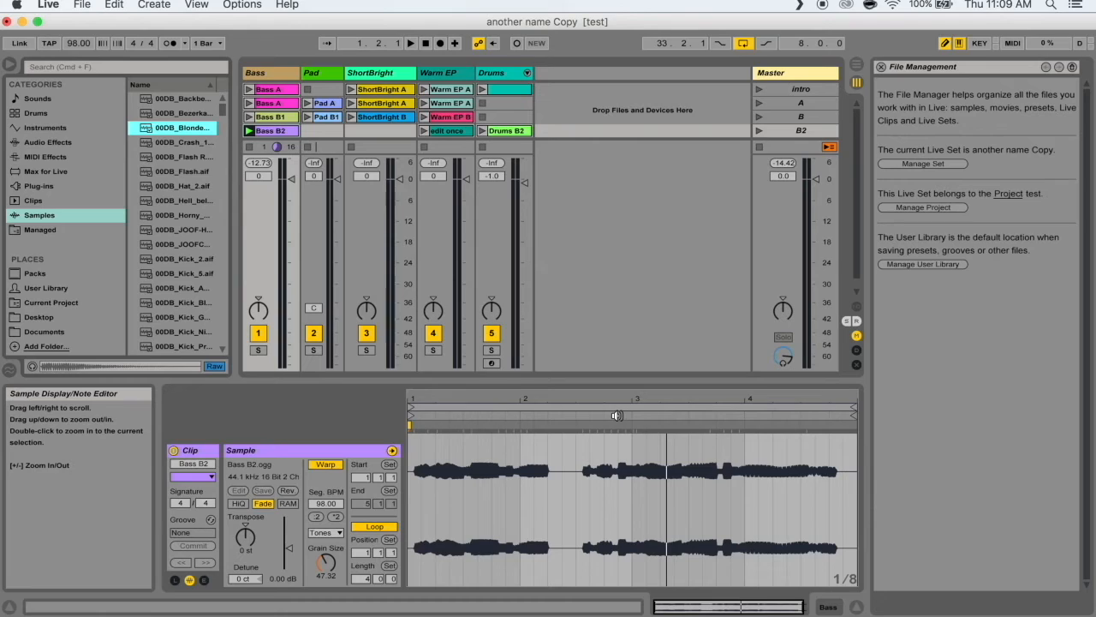
Turn Permanent Scrub Areas off and back on in the Look/Feel preferences, trying the Bass B2 clip's scrub area in between
{"action": "left_click", "coordinate": [48, 5]}
{"action": "left_click", "coordinate": [60, 44]}
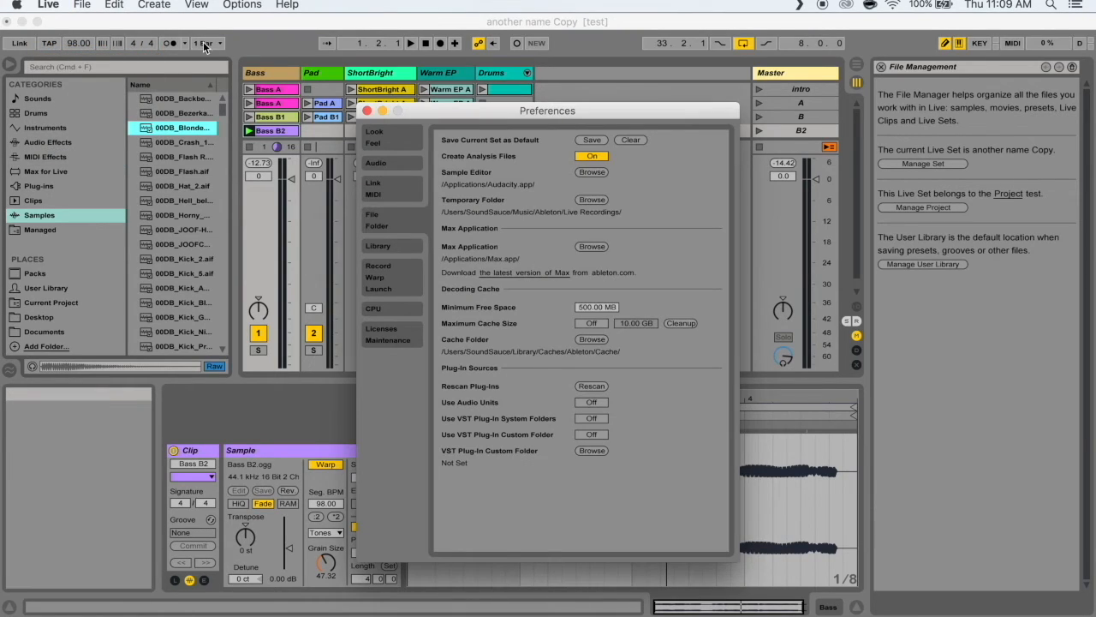
{"action": "left_click", "coordinate": [374, 137]}
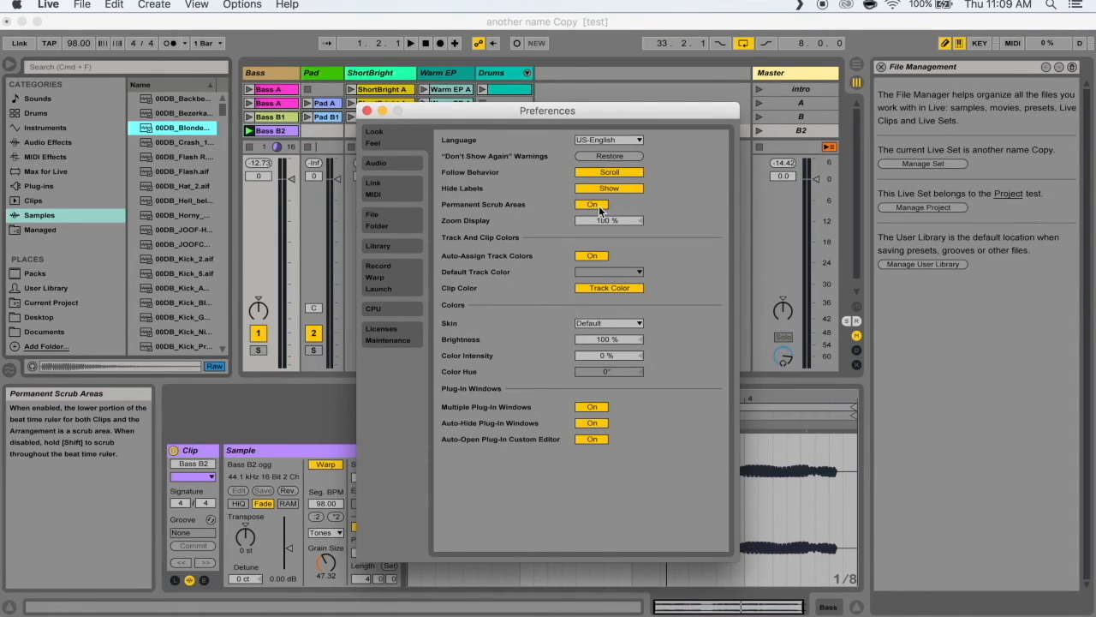
{"action": "left_click", "coordinate": [369, 112]}
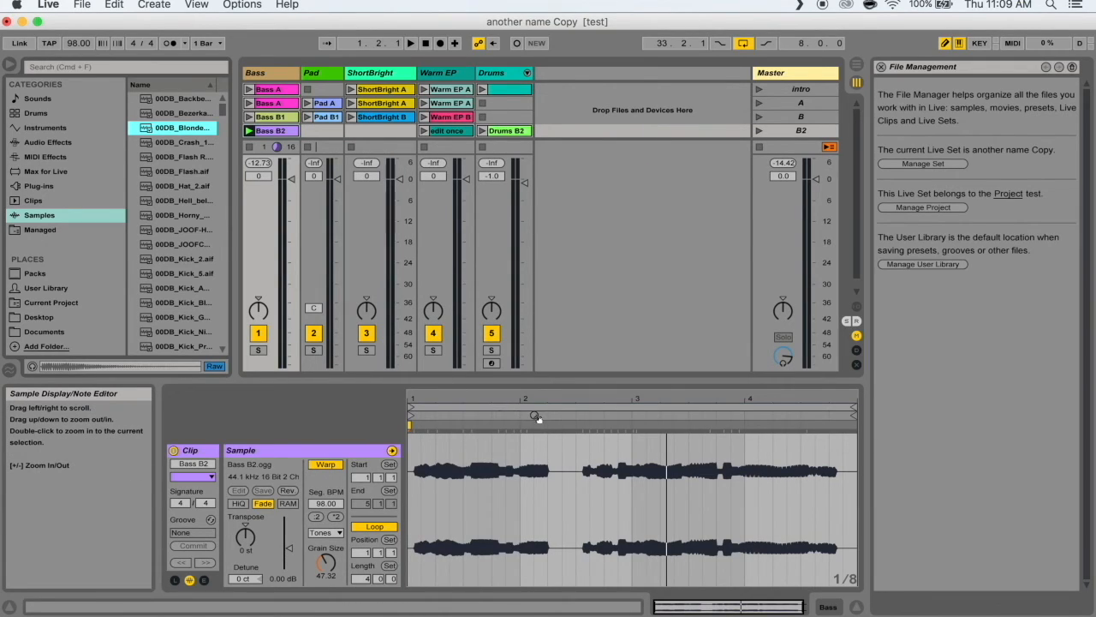
{"action": "left_click_drag", "start_coordinate": [545, 418], "coordinate": [545, 416]}
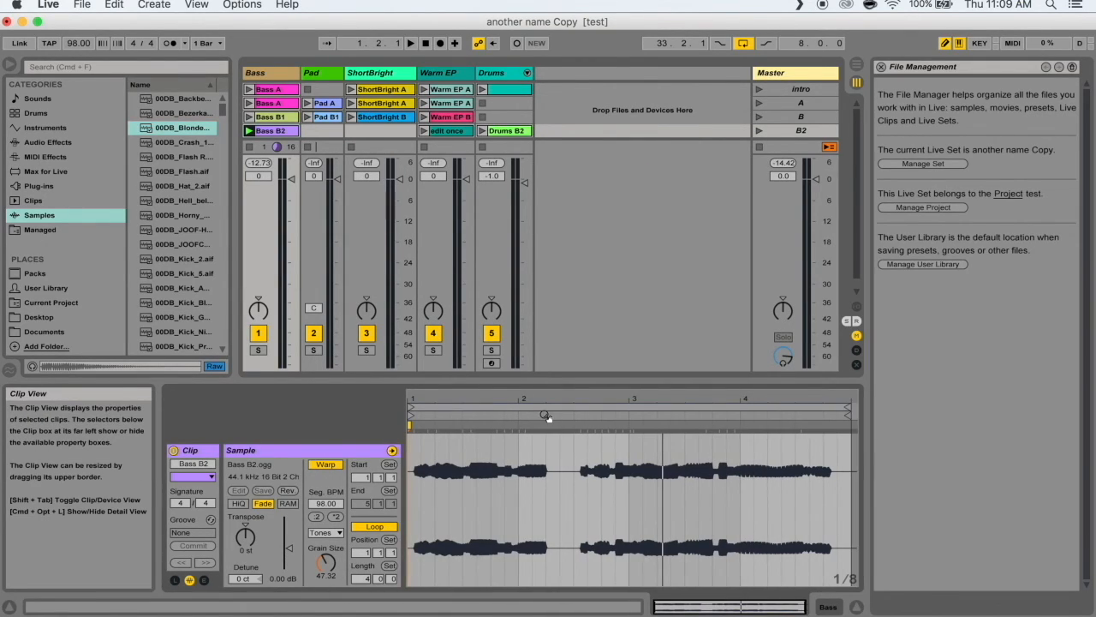
{"action": "key", "text": "super+comma"}
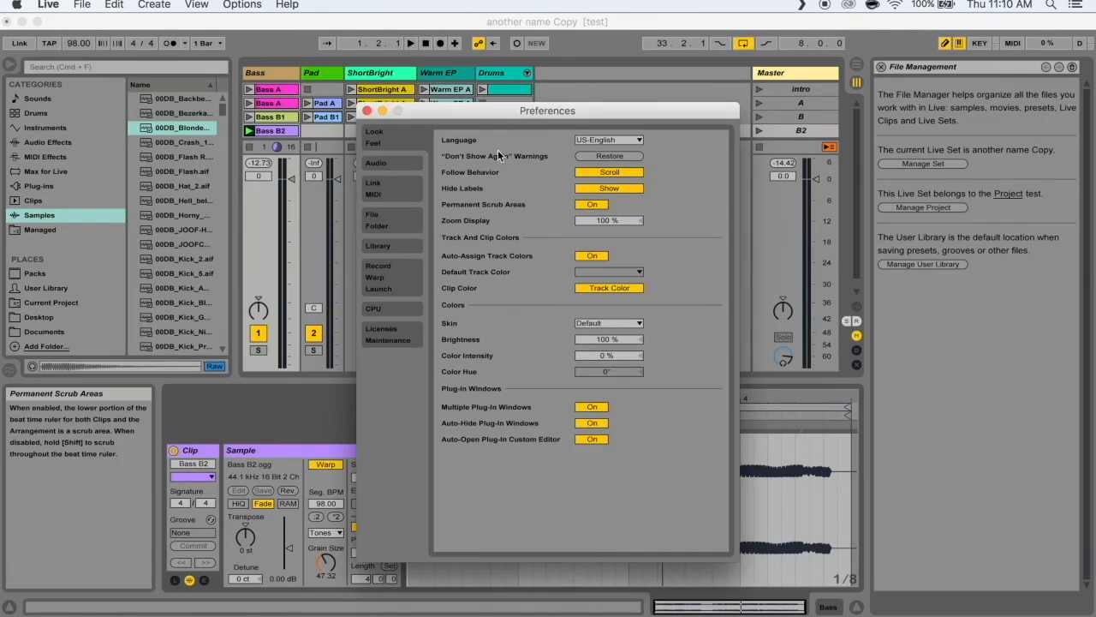
{"action": "left_click", "coordinate": [370, 111]}
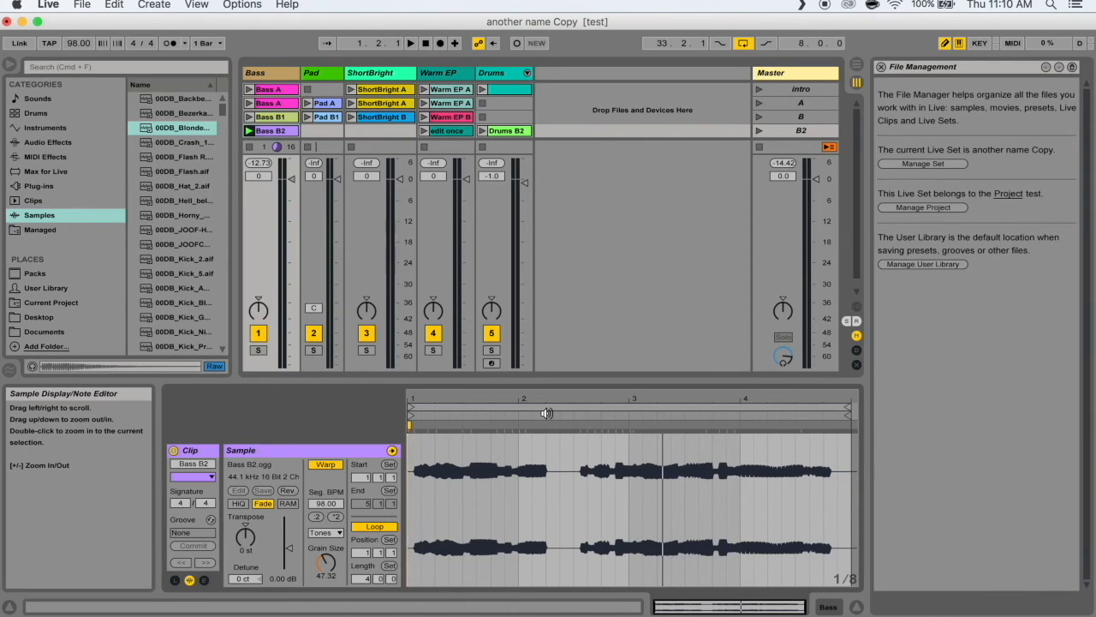
Switch to Arrangement View and show the beginning of the timeline at bar 1
{"action": "key", "text": "Tab"}
{"action": "scroll", "coordinate": [567, 227], "scroll_direction": "left", "scroll_amount": 8}
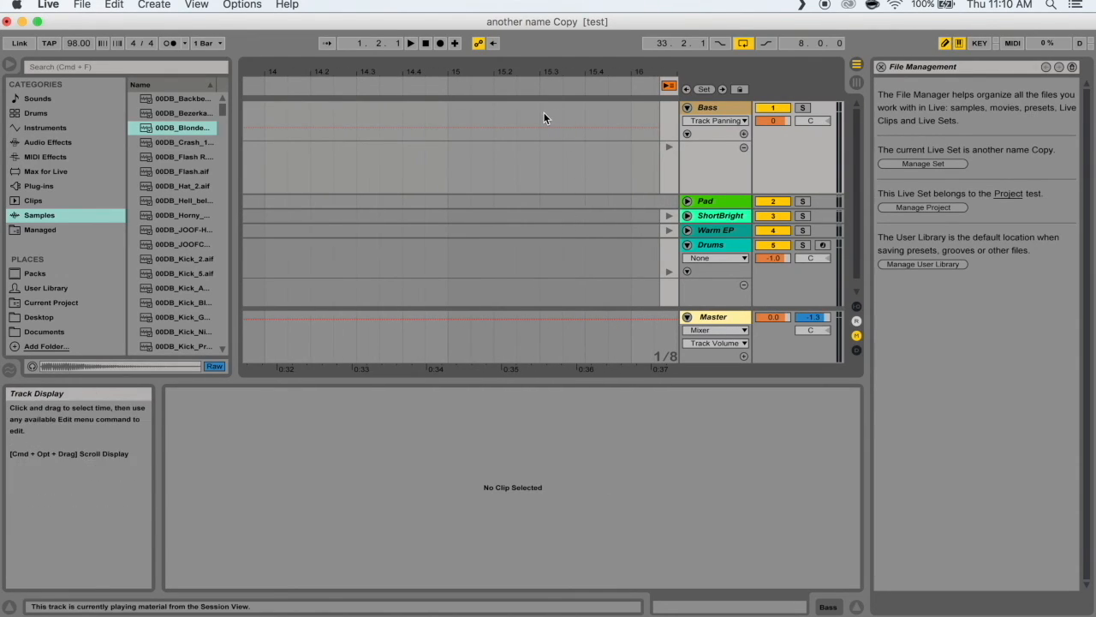
{"action": "scroll", "coordinate": [543, 112], "scroll_direction": "left", "scroll_amount": 15}
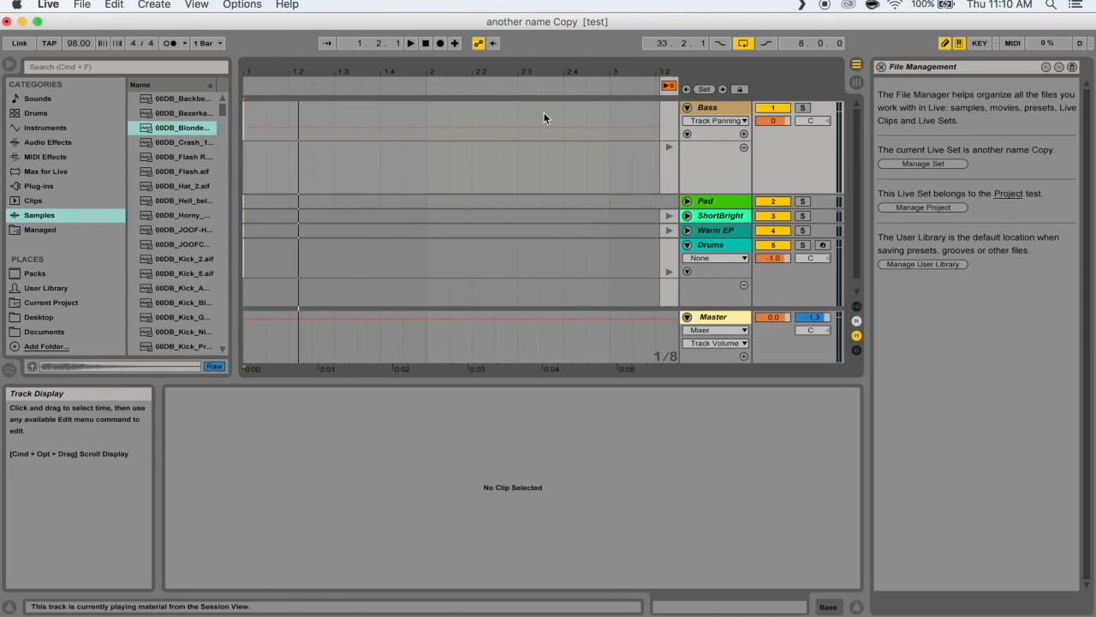